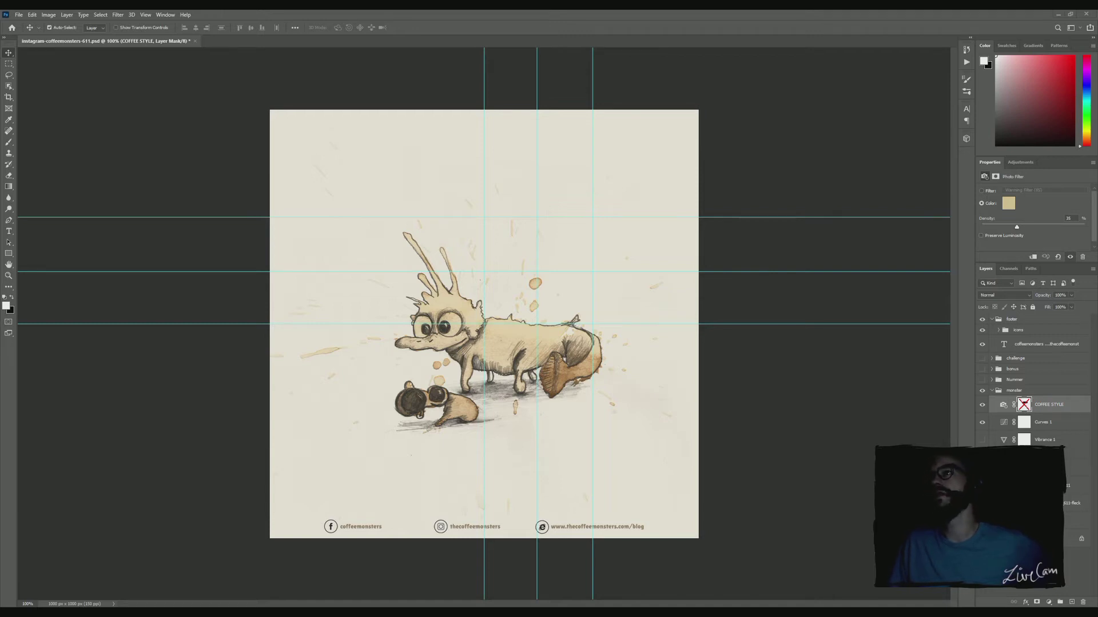
Select the coffeemonster_611 layer.
left_click(210, 340)
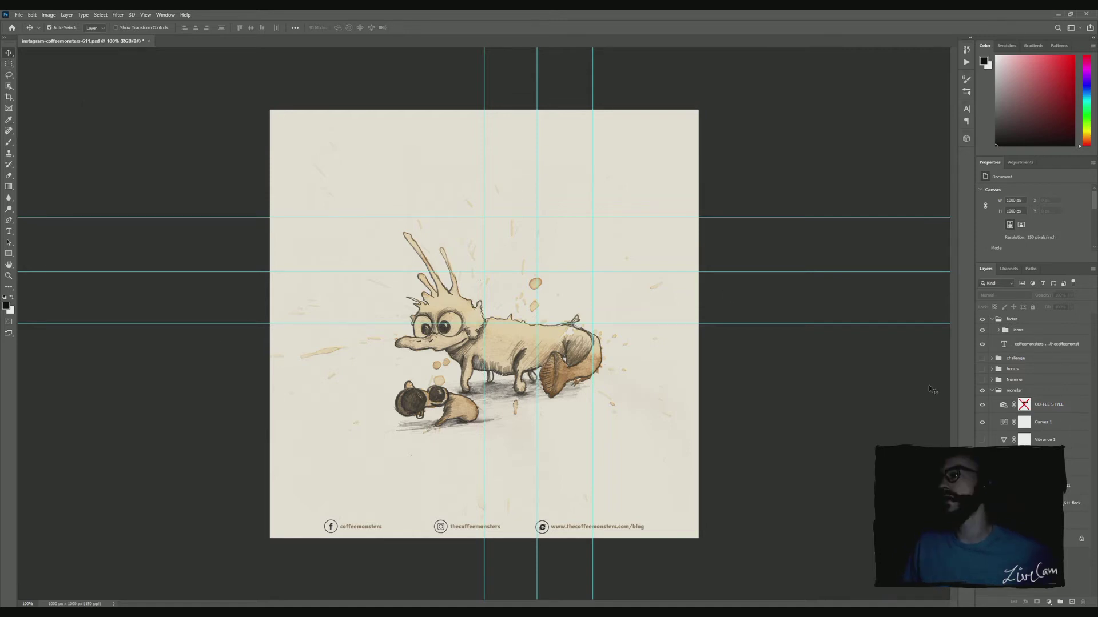
left_click(1075, 485)
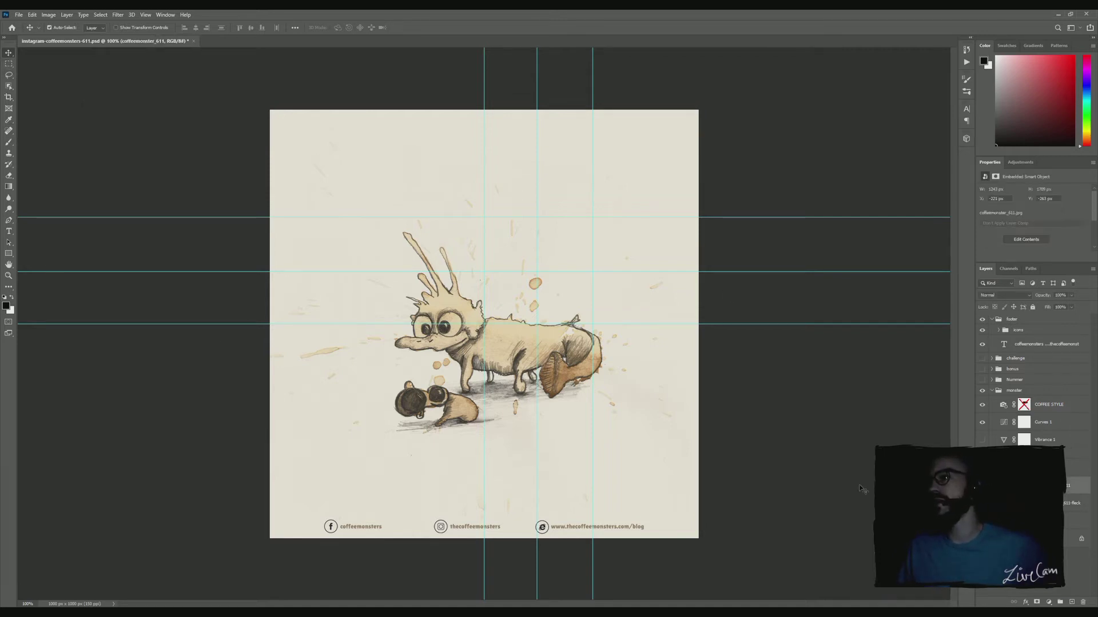
left_click_drag(560, 417, 603, 357)
left_click_drag(605, 476, 578, 499)
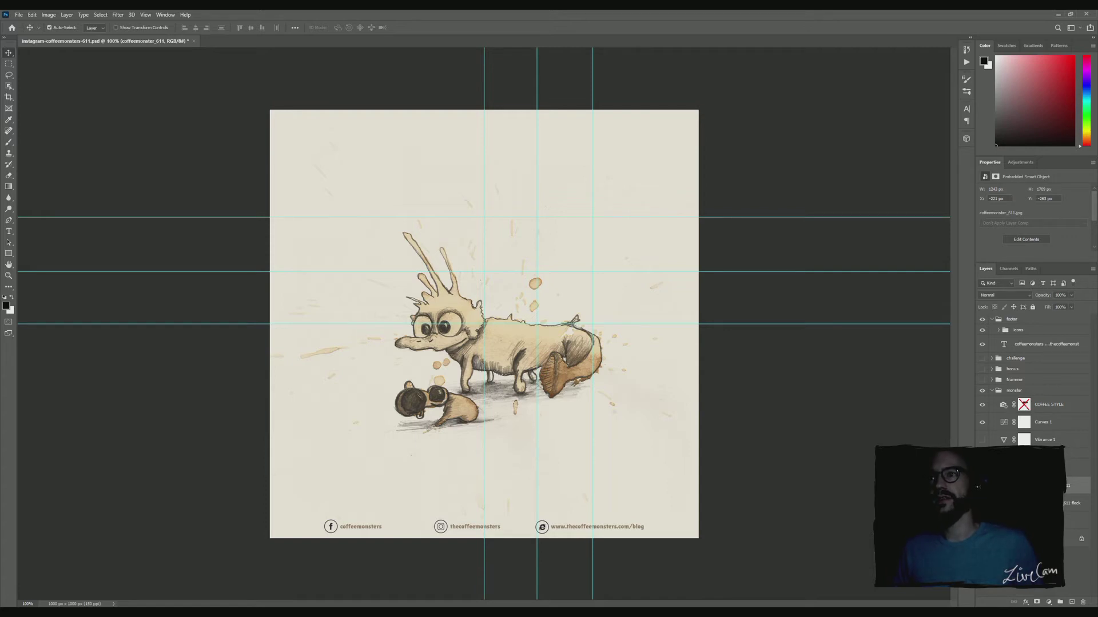
Make the bonus group with the BONUS PANEL heading visible, leaving its web address text unedited.
left_click(9, 231)
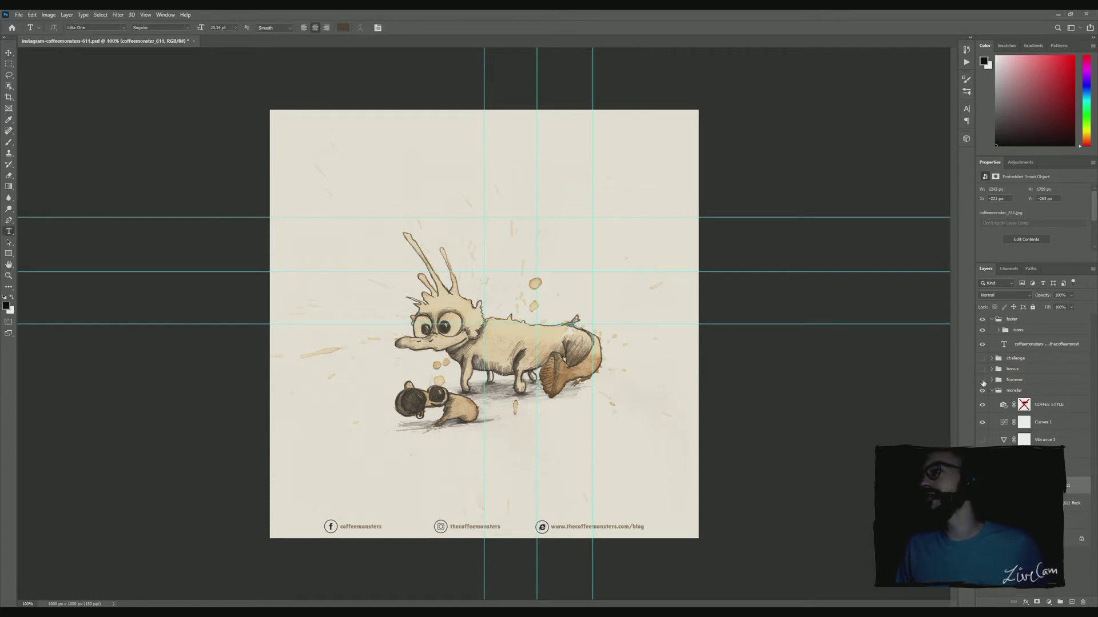
left_click(982, 370)
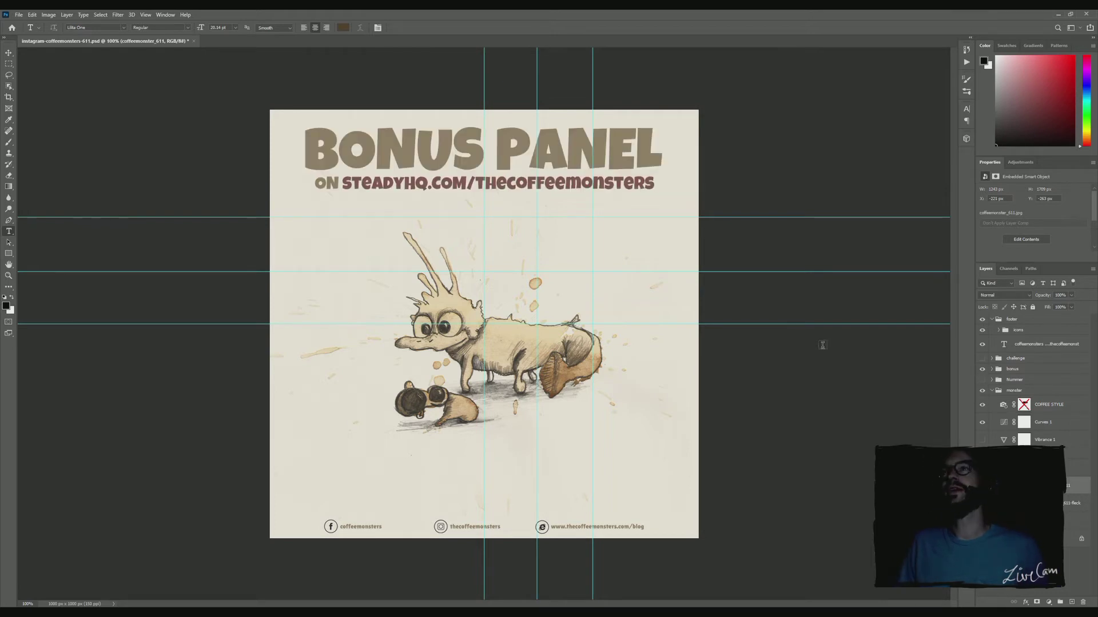
left_click_drag(346, 183, 655, 184)
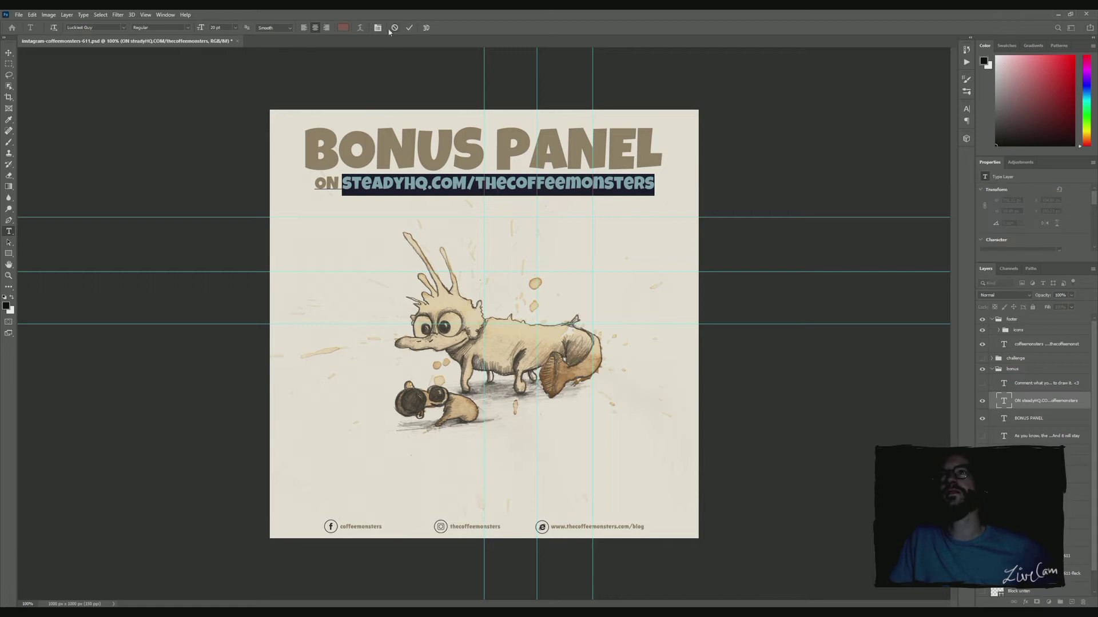
left_click(394, 27)
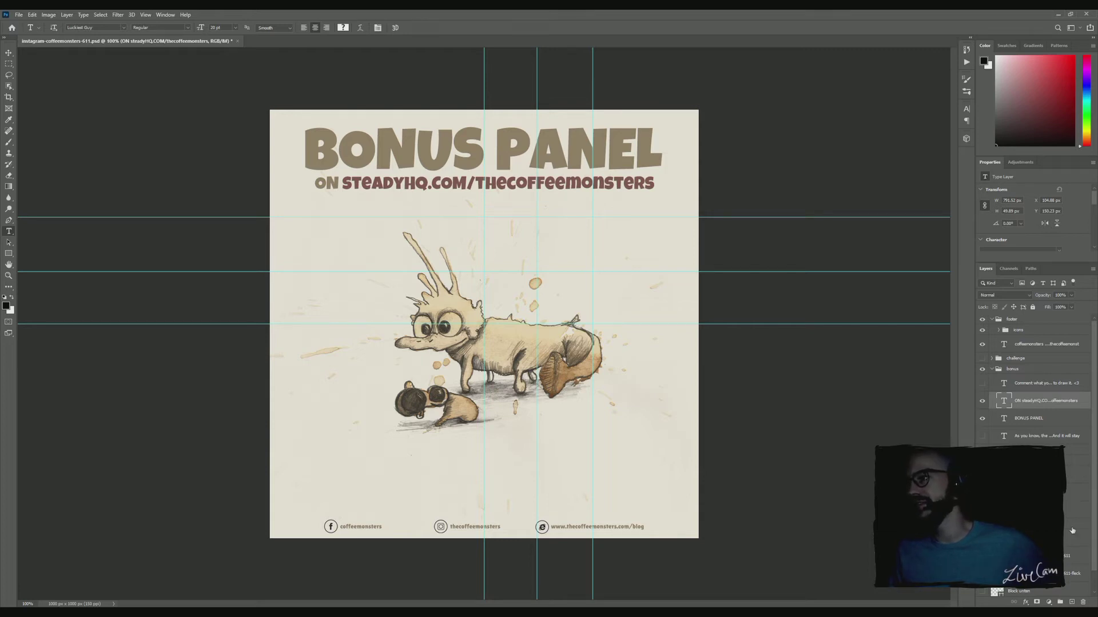
Show the bare coffee stain without the drawing and select the coffeemonster_611-fleck layer with the Move tool.
left_click_drag(1095, 525, 1093, 550)
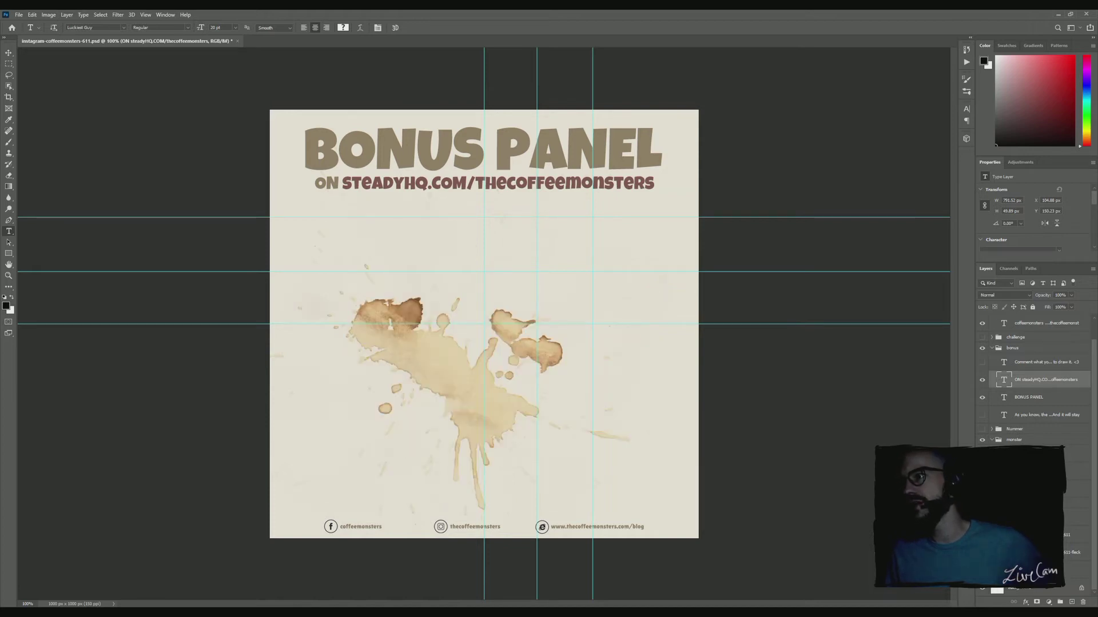
left_click(1074, 552)
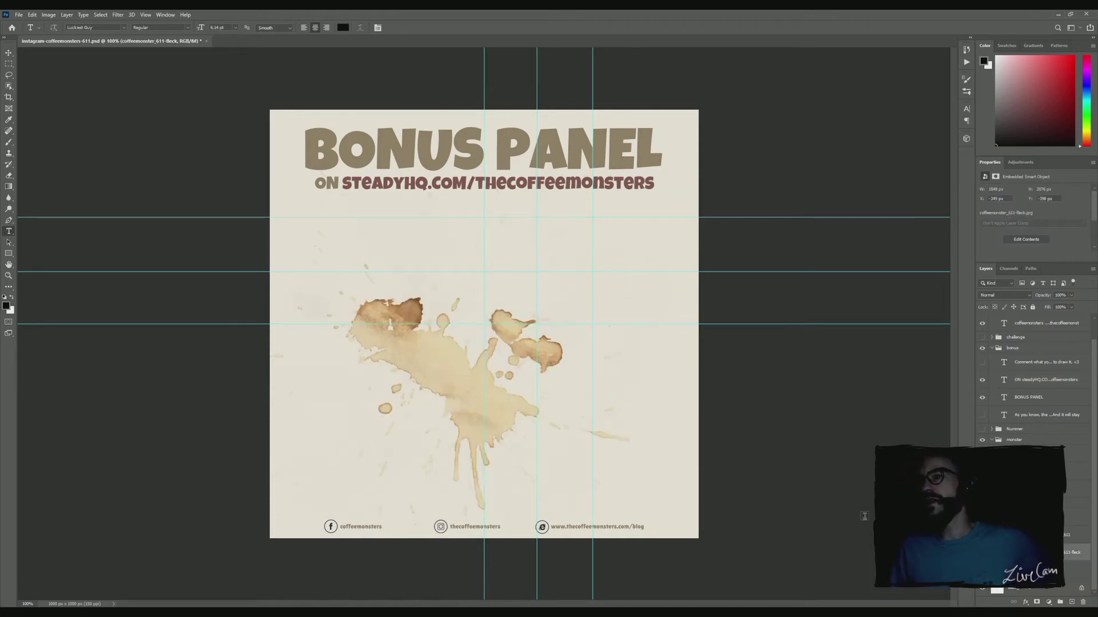
left_click(9, 52)
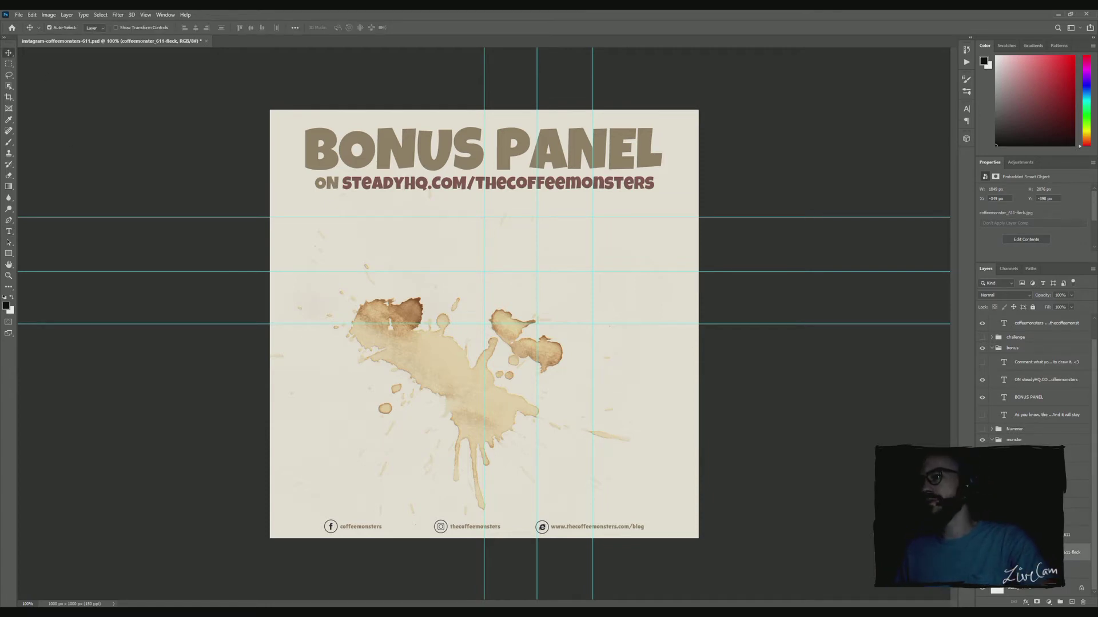
Try rotating the coffee stain to about 150° and positioning it near the middle of the canvas.
key("ctrl+t")
left_click_drag(686, 393, 729, 360)
left_click_drag(120, 279, 185, 516)
left_click_drag(850, 307, 674, 291)
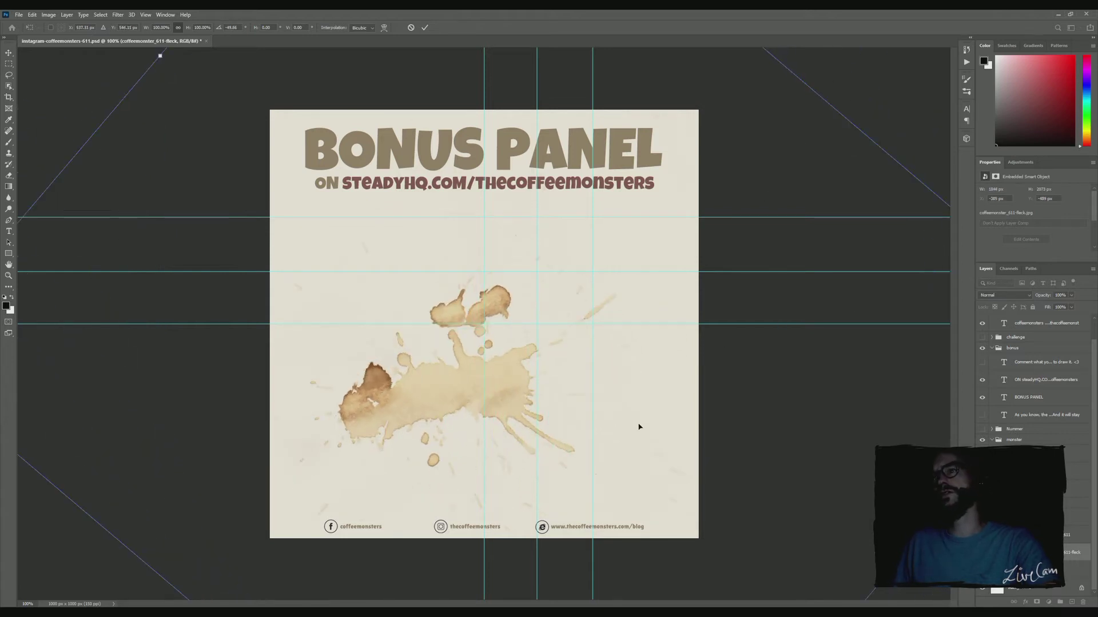
left_click_drag(739, 299, 769, 266)
left_click_drag(143, 163, 683, 472)
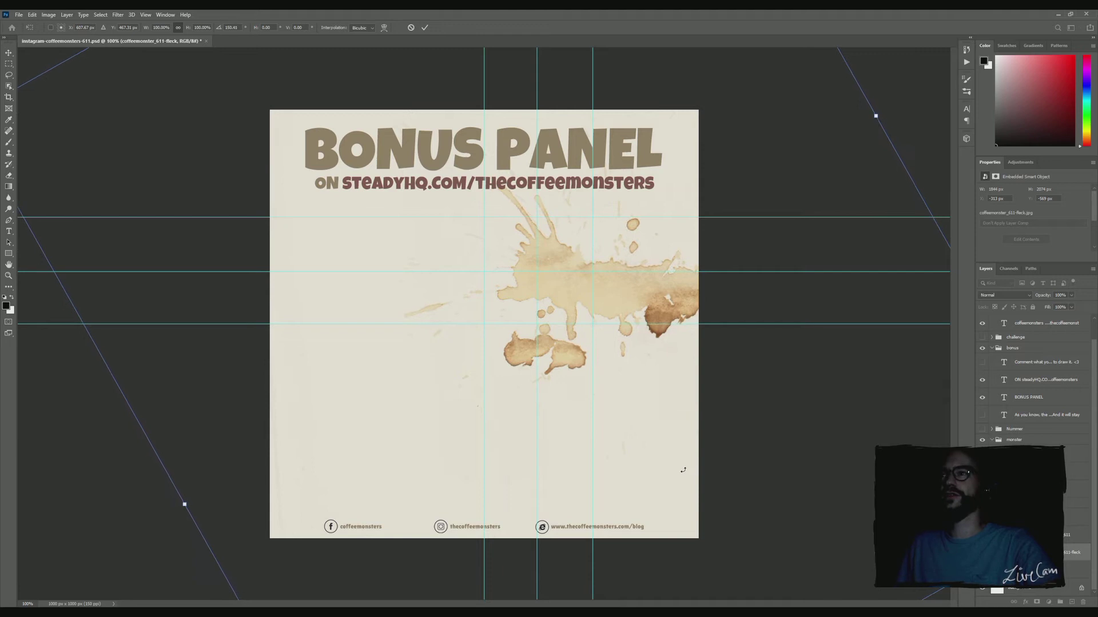
left_click_drag(587, 312, 460, 380)
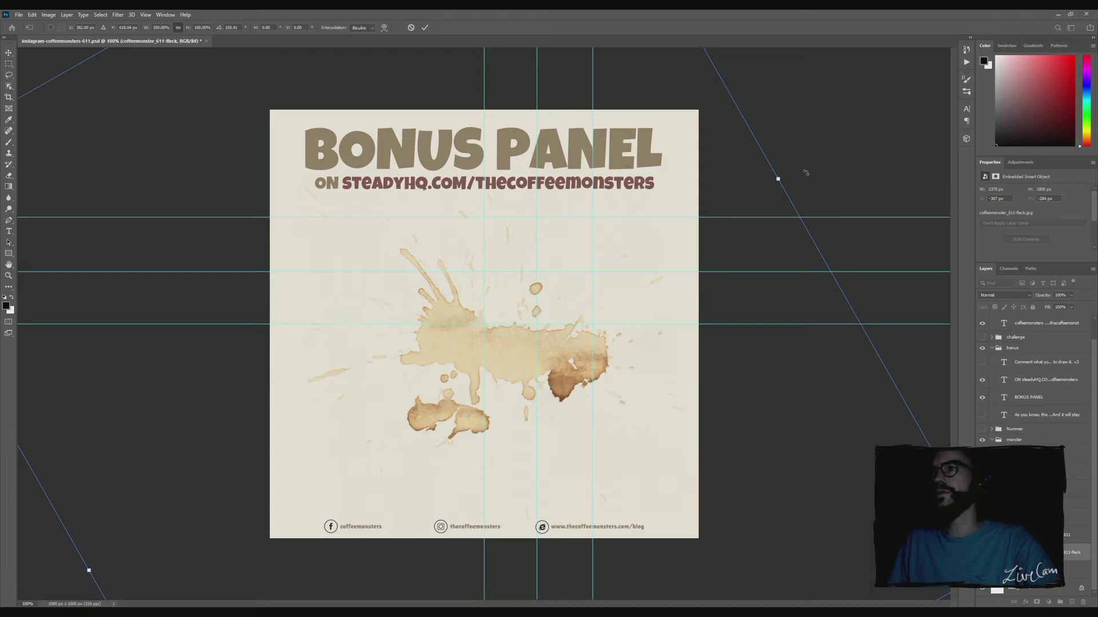
Try standing the coffee stain upright with a rotation of about 41.5°, centred below the heading.
left_click_drag(816, 173, 496, 324)
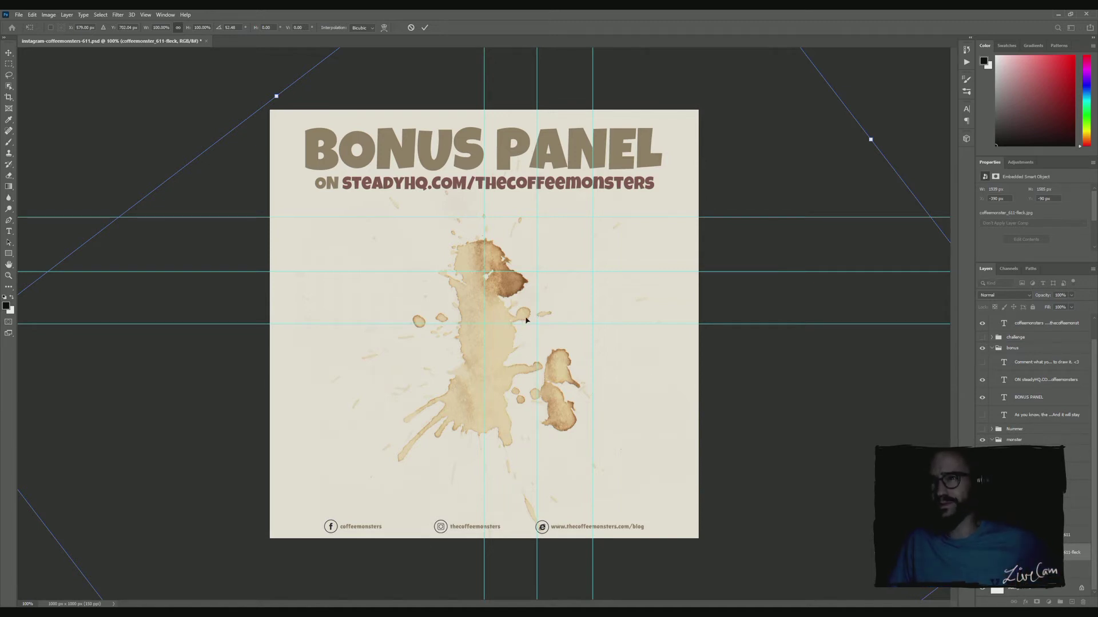
left_click_drag(628, 303, 633, 323)
left_click_drag(890, 146, 808, 128)
left_click_drag(501, 403, 556, 359)
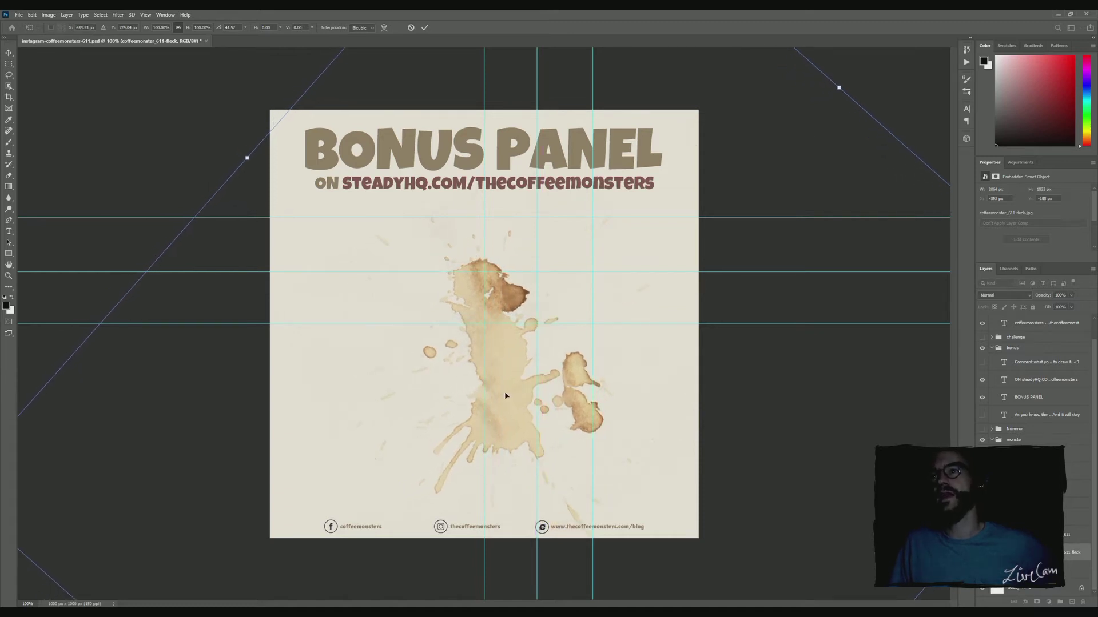
left_click_drag(503, 397, 498, 391)
left_click(425, 28)
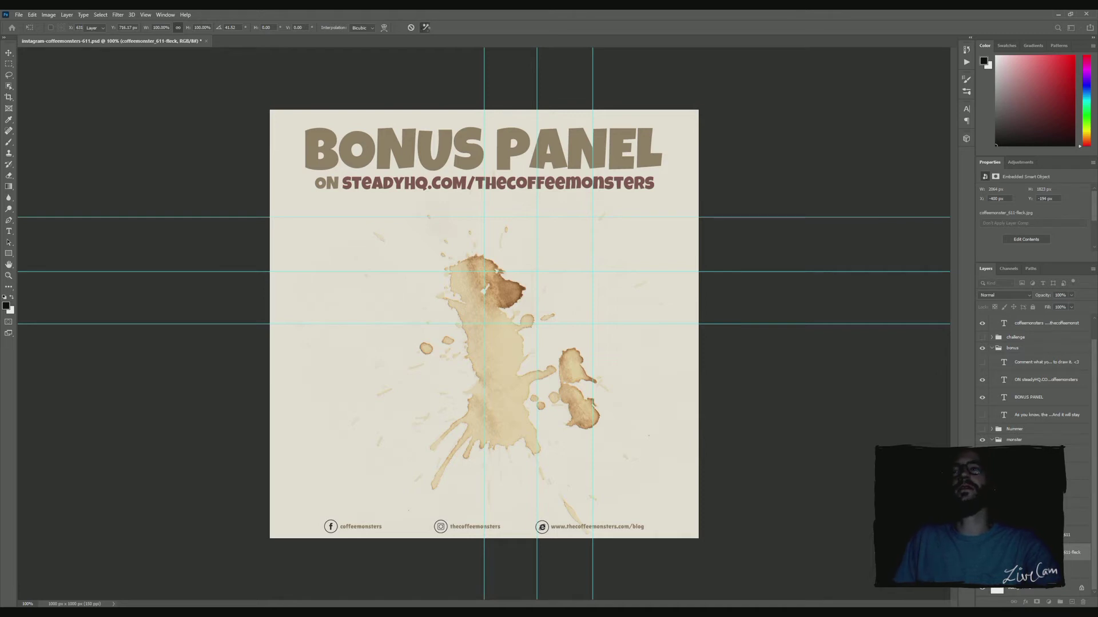
left_click(425, 28)
Undo the coffee stain's transformation and examine the artwork at different magnifications with the Zoom tool.
key("ctrl+plus")
key("ctrl+minus")
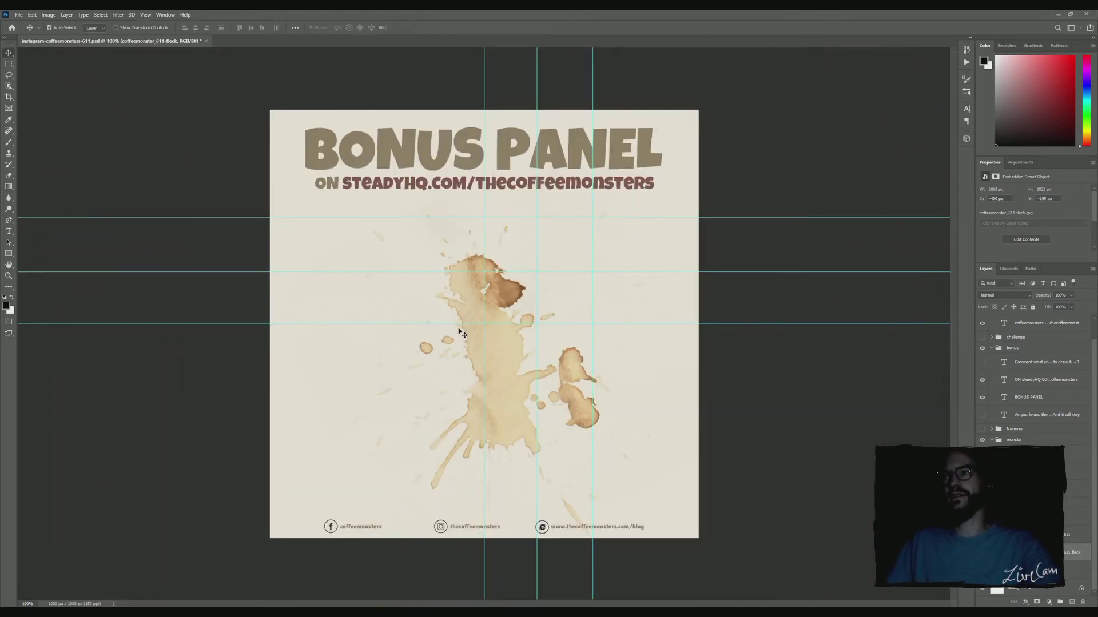
left_click(8, 276)
left_click(498, 346)
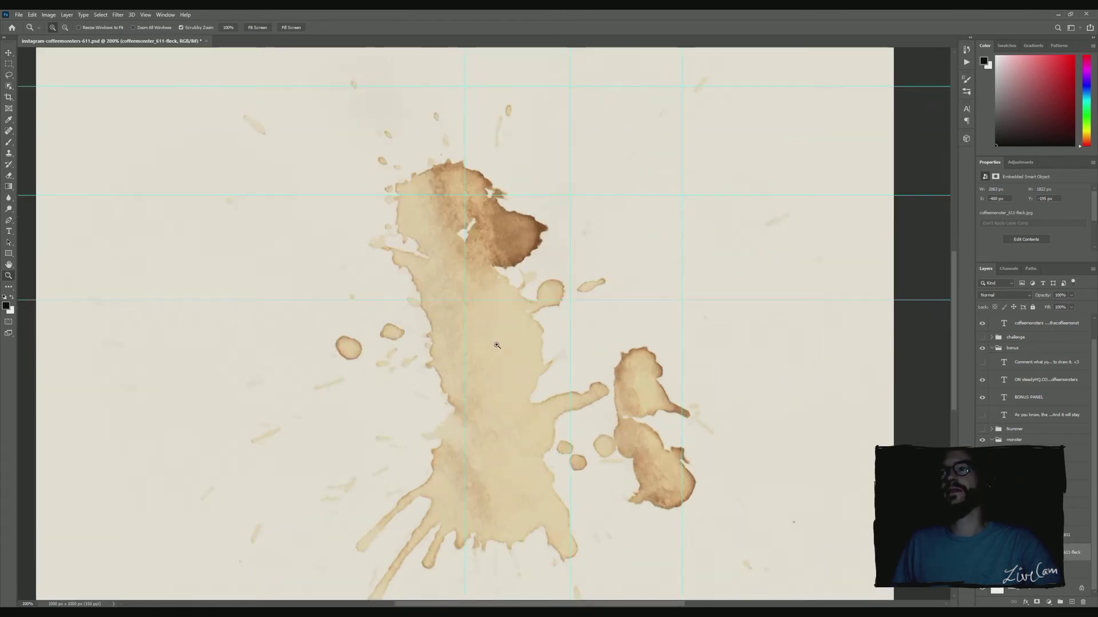
key("alt")
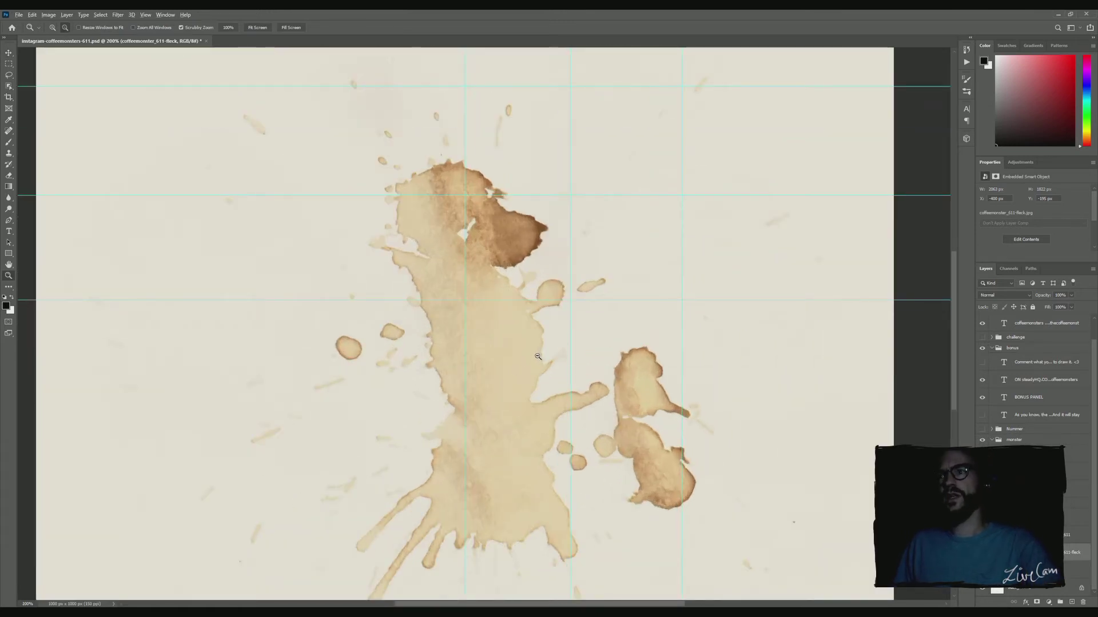
left_click(538, 357, "alt")
left_click_drag(238, 138, 437, 272)
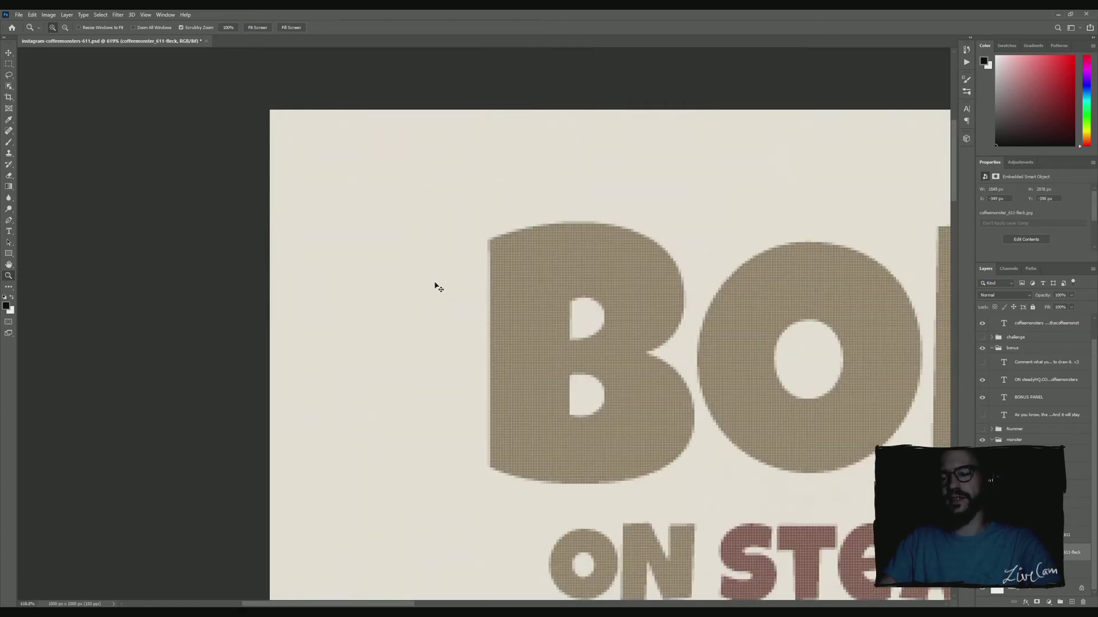
key("ctrl+0")
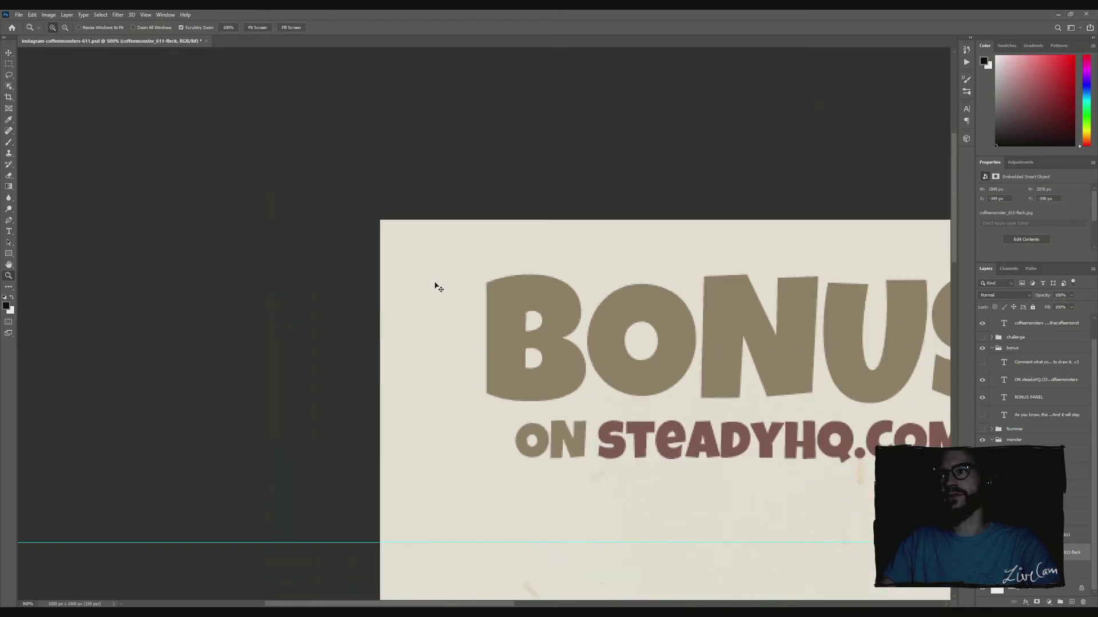
key("ctrl+minus")
key("ctrl+plus")
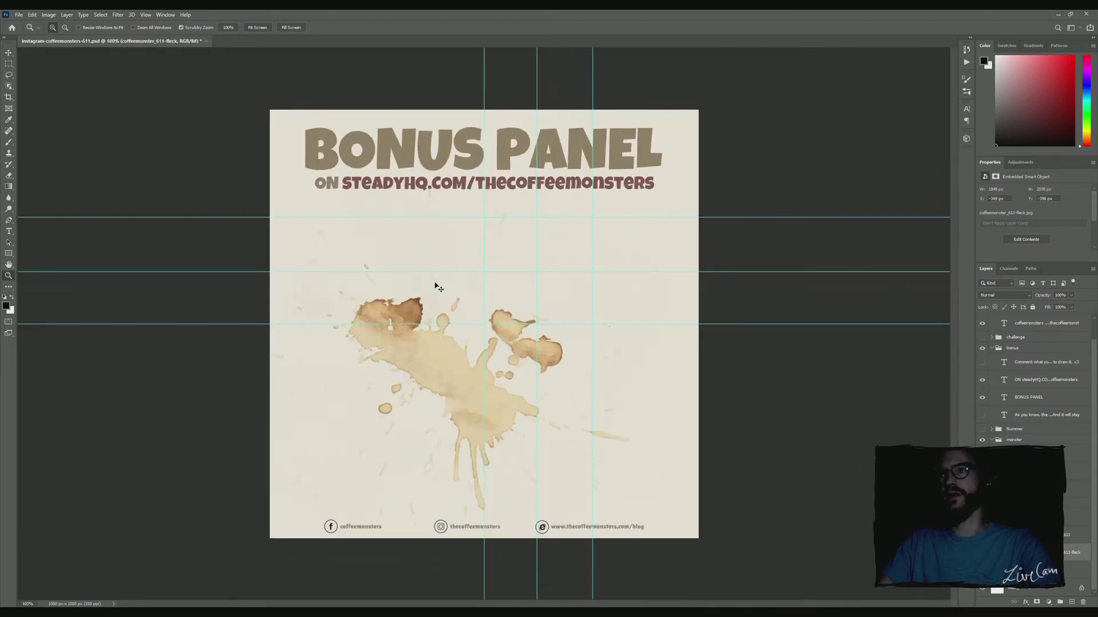
Turn off Scrubby Zoom and enlarge the view until the whole canvas fills the workspace.
left_click(9, 53)
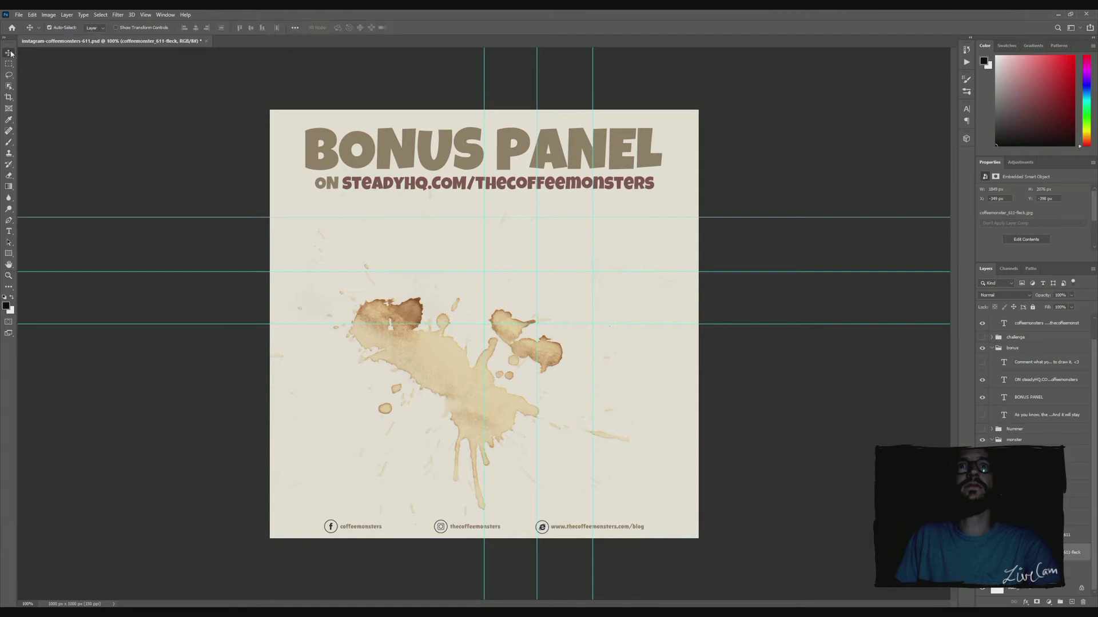
left_click(14, 271)
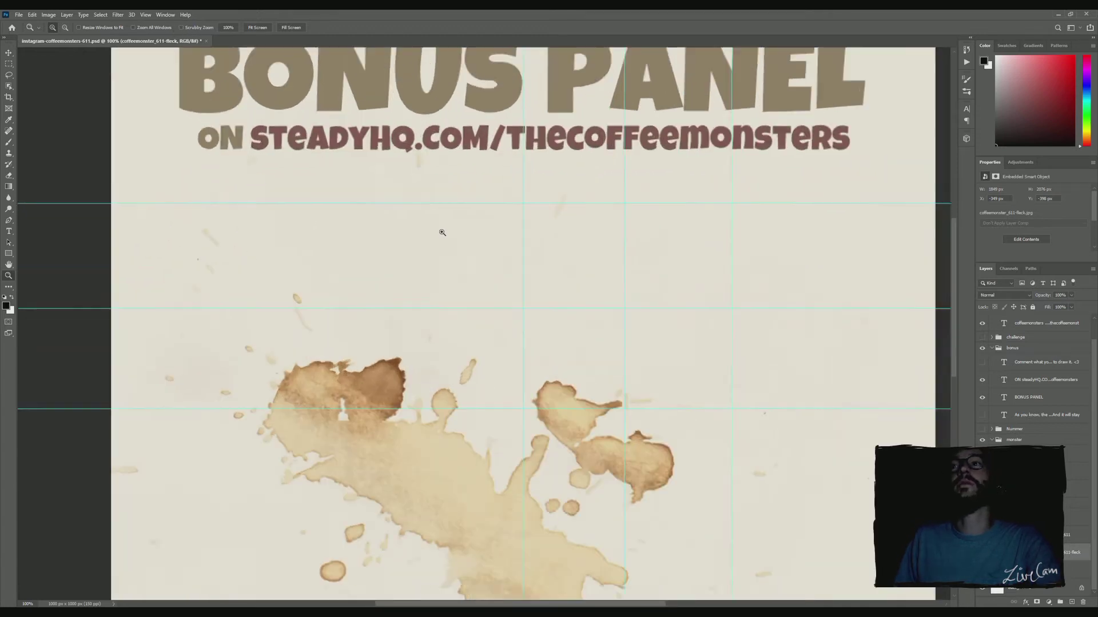
left_click(439, 227)
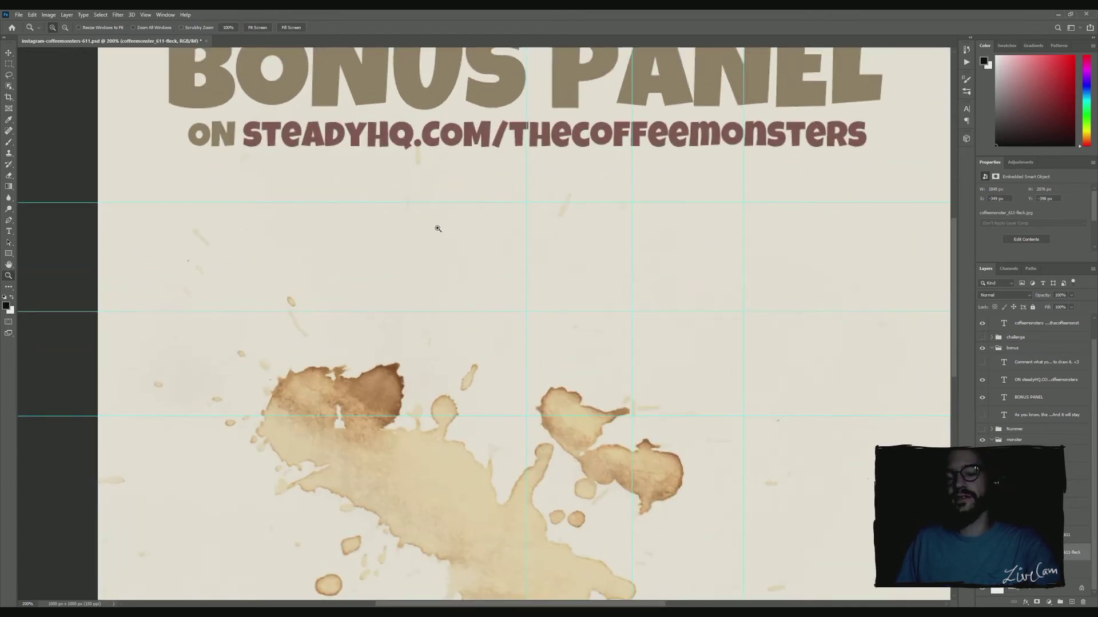
left_click(438, 226, "alt")
left_click(453, 201)
left_click(437, 196, "alt")
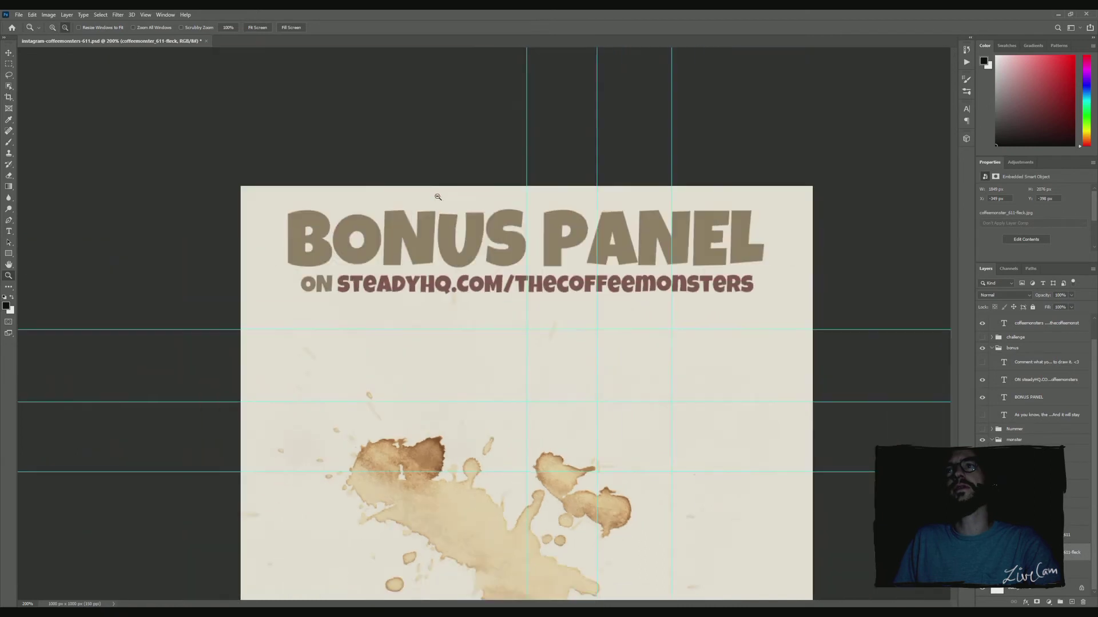
left_click_drag(302, 134, 699, 540)
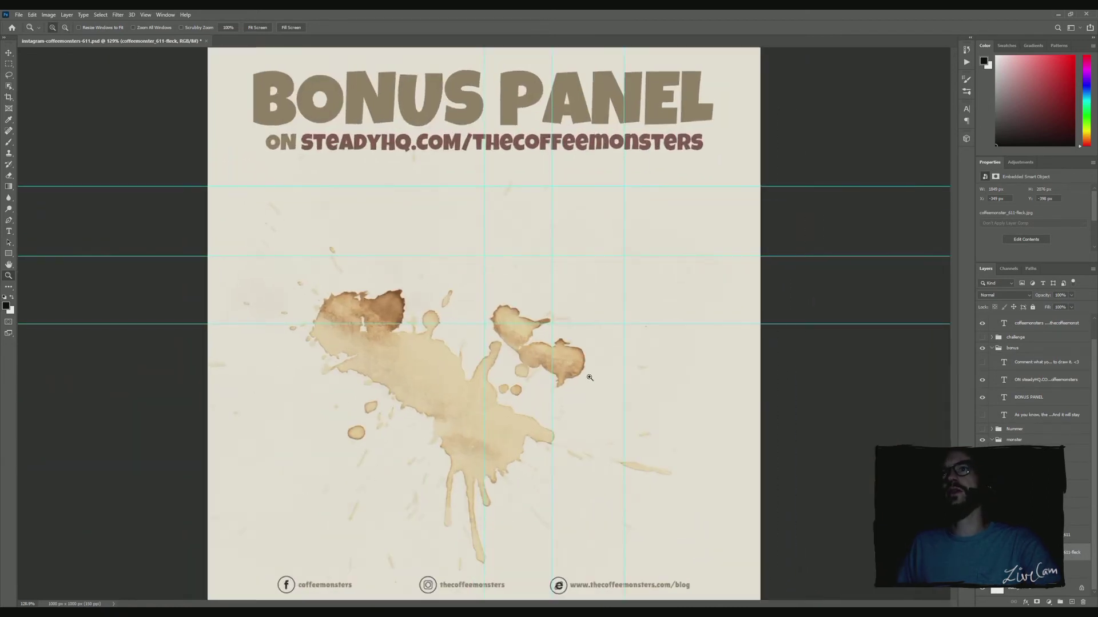
Create a new layer above the coffeemonster_611 layer and name it DRAWING.
left_click(9, 52)
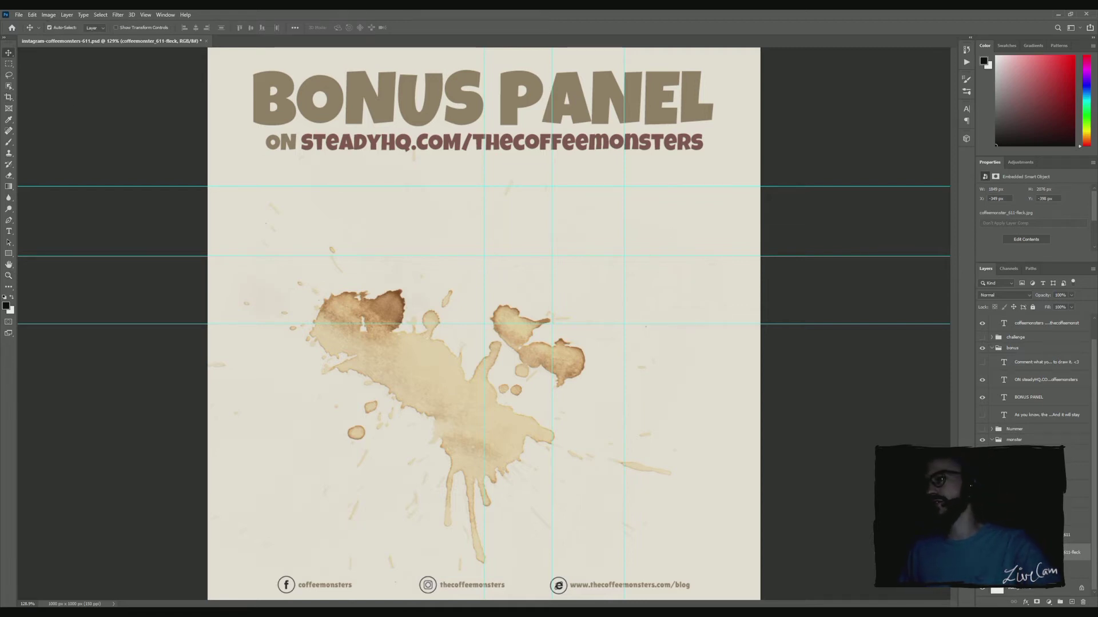
left_click(1029, 517)
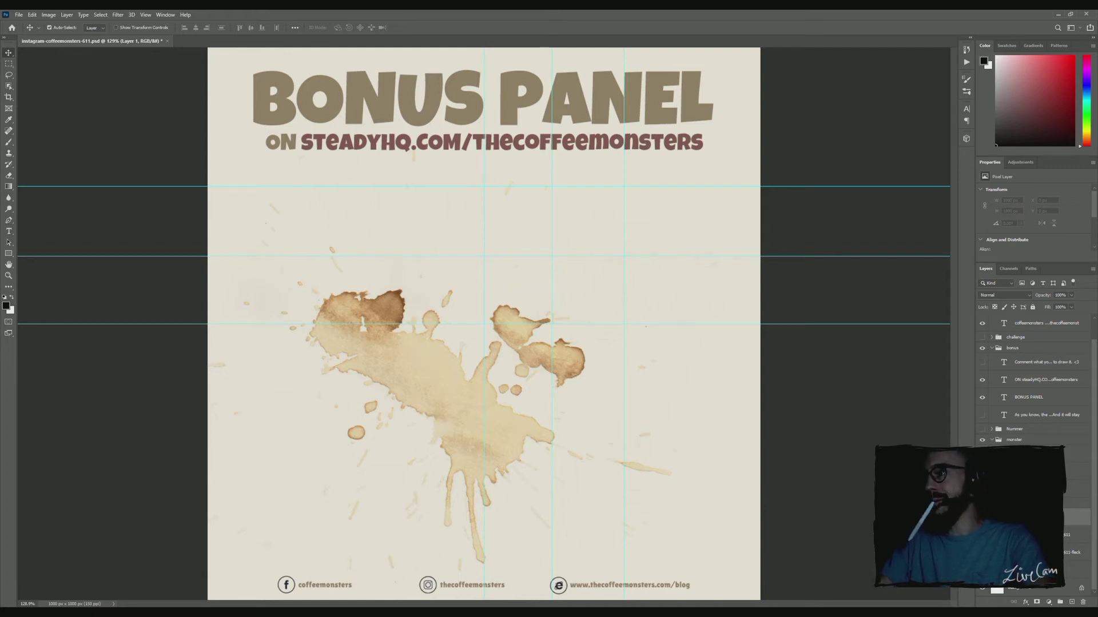
key("alt+bracketright")
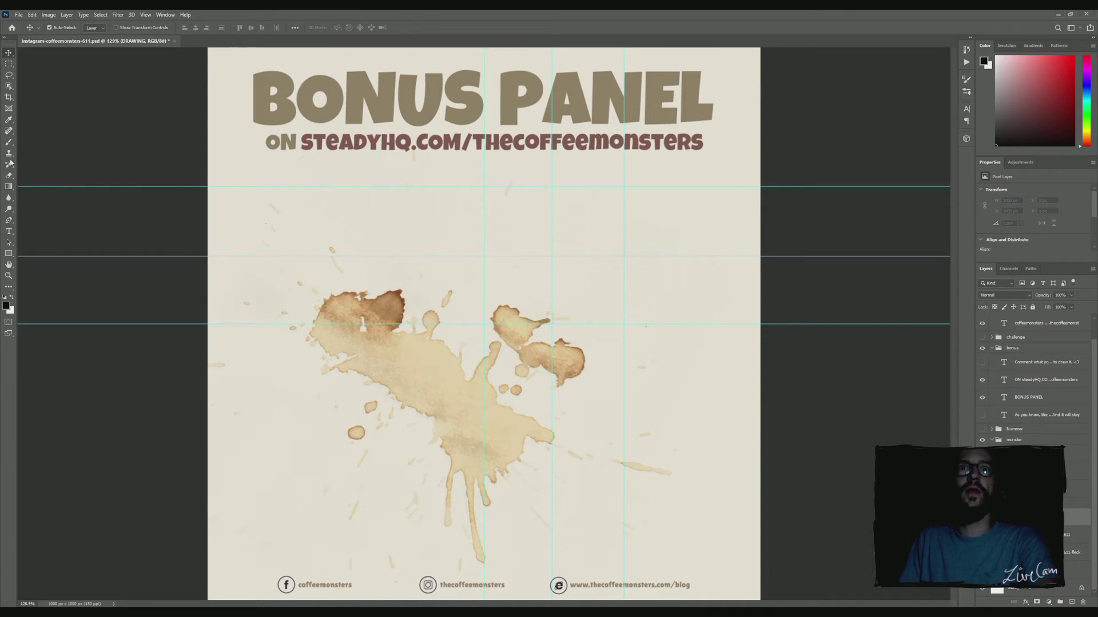
Try a test stroke with the Mixer Brush on the DRAWING layer.
left_click(10, 143)
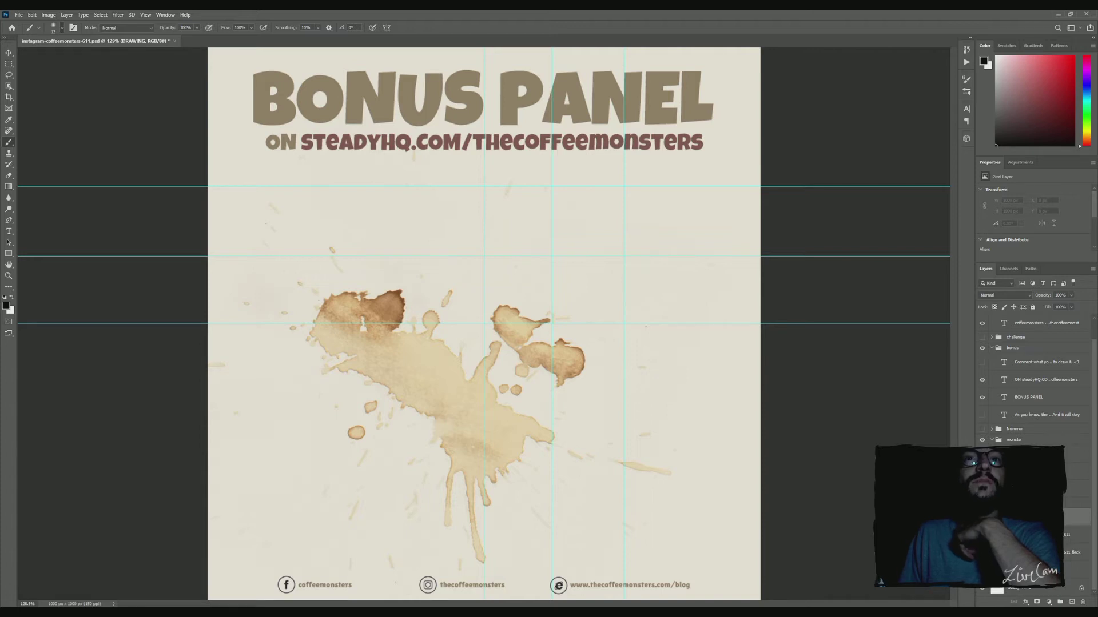
key("shift+b")
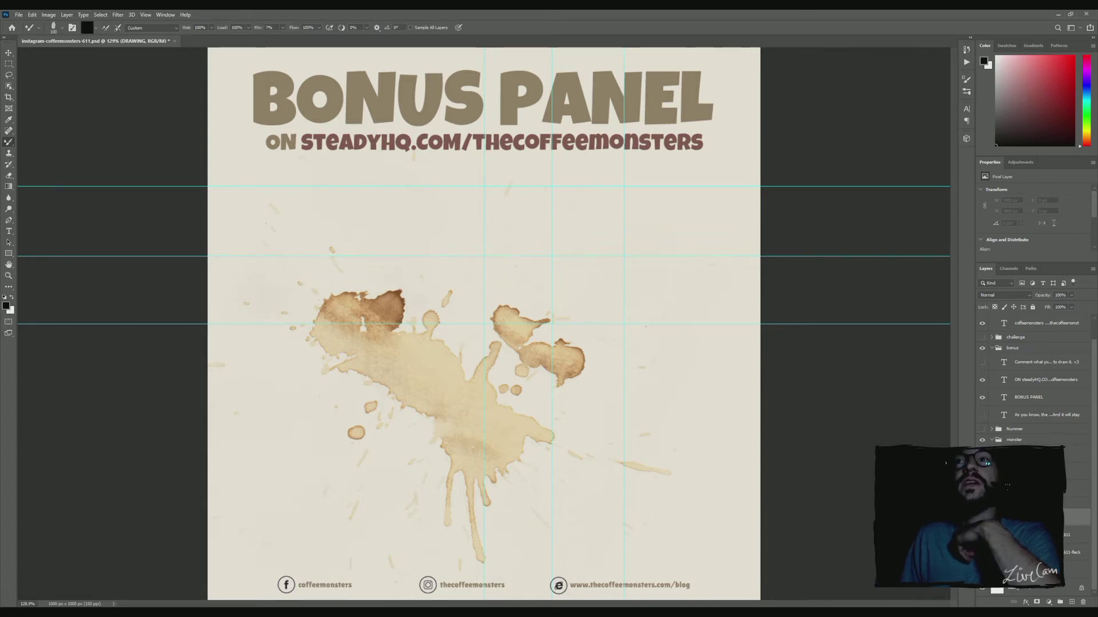
left_click_drag(415, 217, 409, 266)
key("ctrl+z")
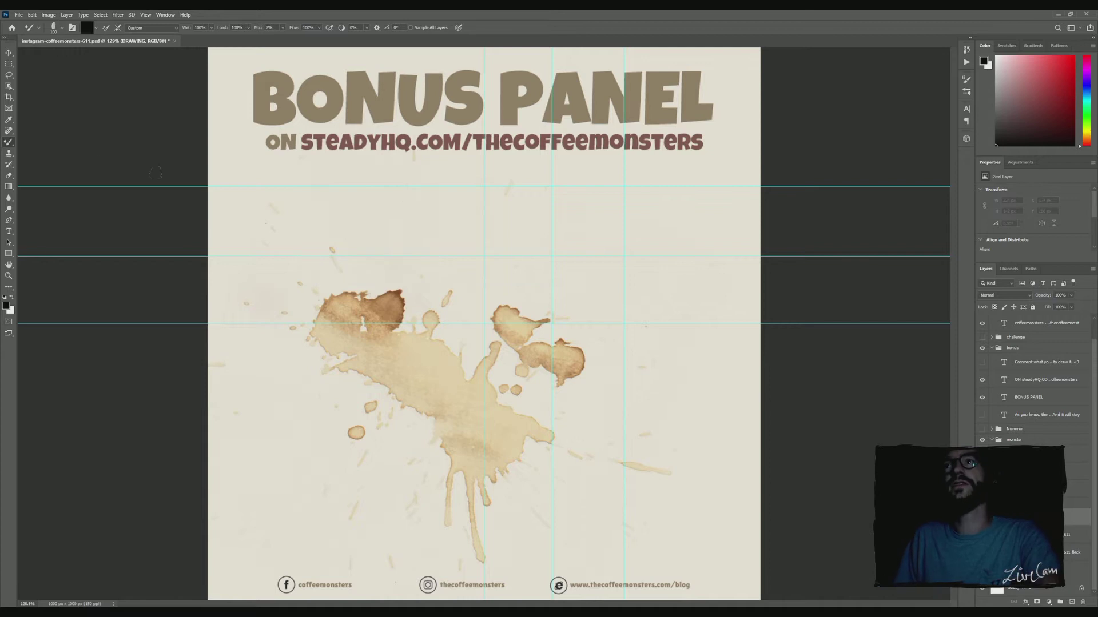
Paint black test strokes with the regular Brush tool above the coffee stain on the DRAWING layer.
key("shift+b")
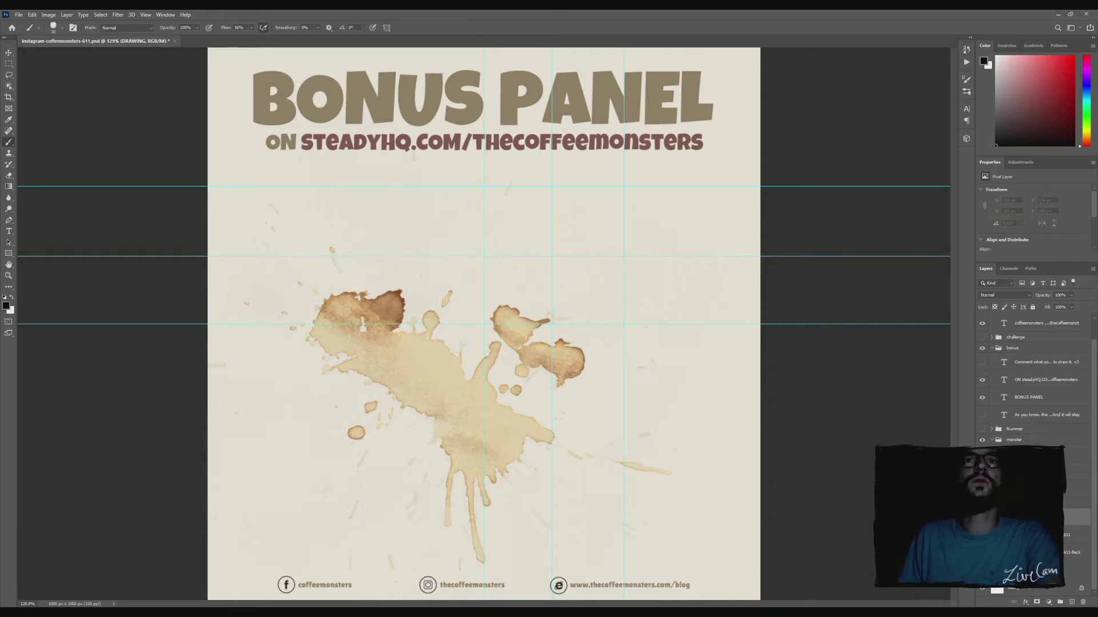
left_click_drag(412, 235, 455, 257)
left_click_drag(345, 226, 441, 209)
key("ctrl+z")
key("ctrl+shift+z")
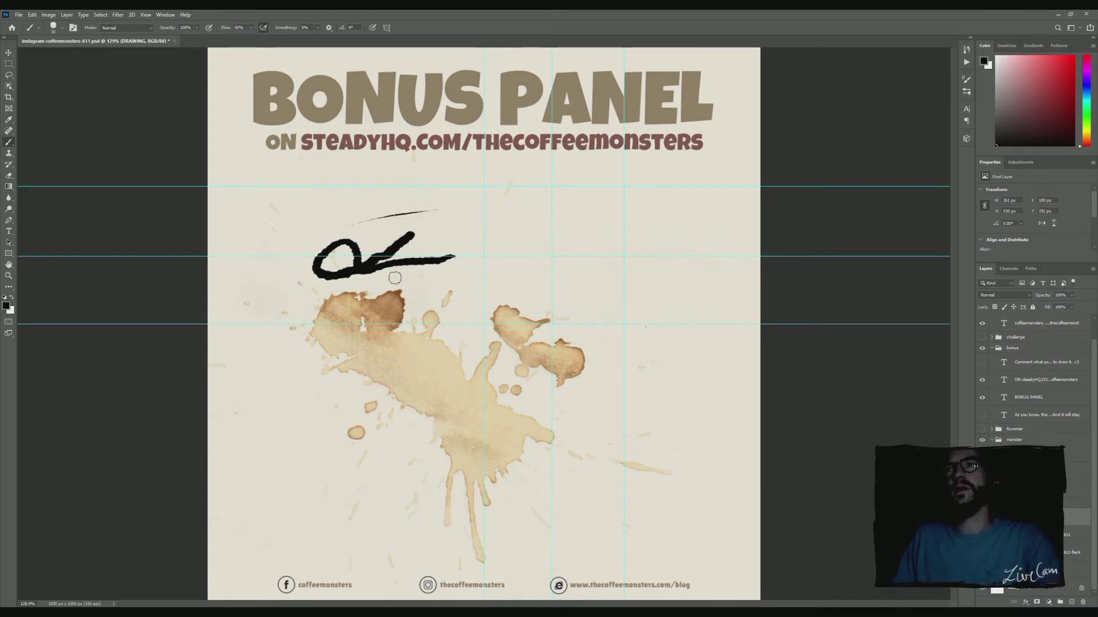
Paint more black brush test strokes above the coffee stain on the DRAWING layer.
left_click_drag(290, 235, 361, 207)
left_click_drag(256, 246, 330, 204)
left_click_drag(286, 237, 429, 220)
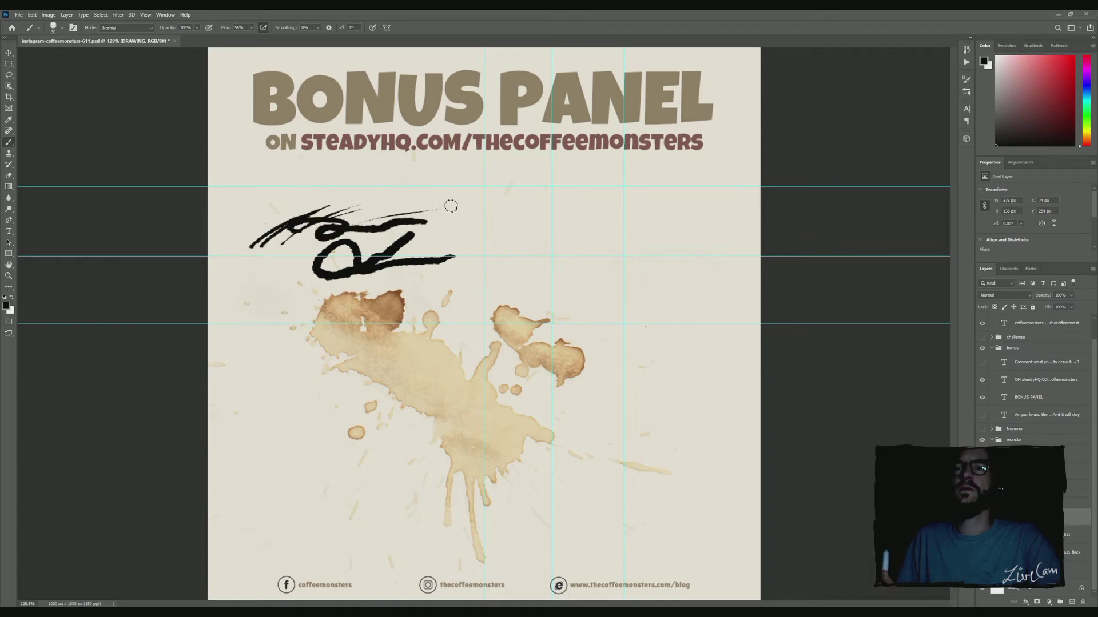
Undo all the black test strokes on the DRAWING layer.
key("ctrl+z")
key("ctrl+z")
key("ctrl+z")
key("ctrl+z")
key("ctrl+z")
key("ctrl+z")
key("ctrl+z")
key("ctrl+z")
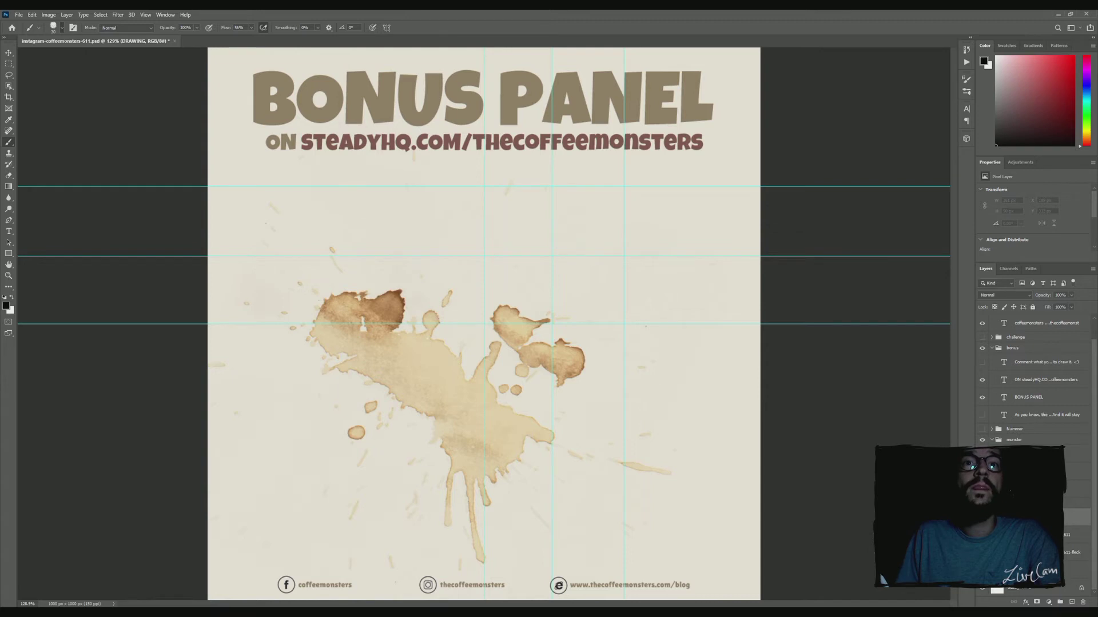
Switch to the textured, pencil-like brush preset and try it with a test stroke above the stain, undoing the stroke.
key(".")
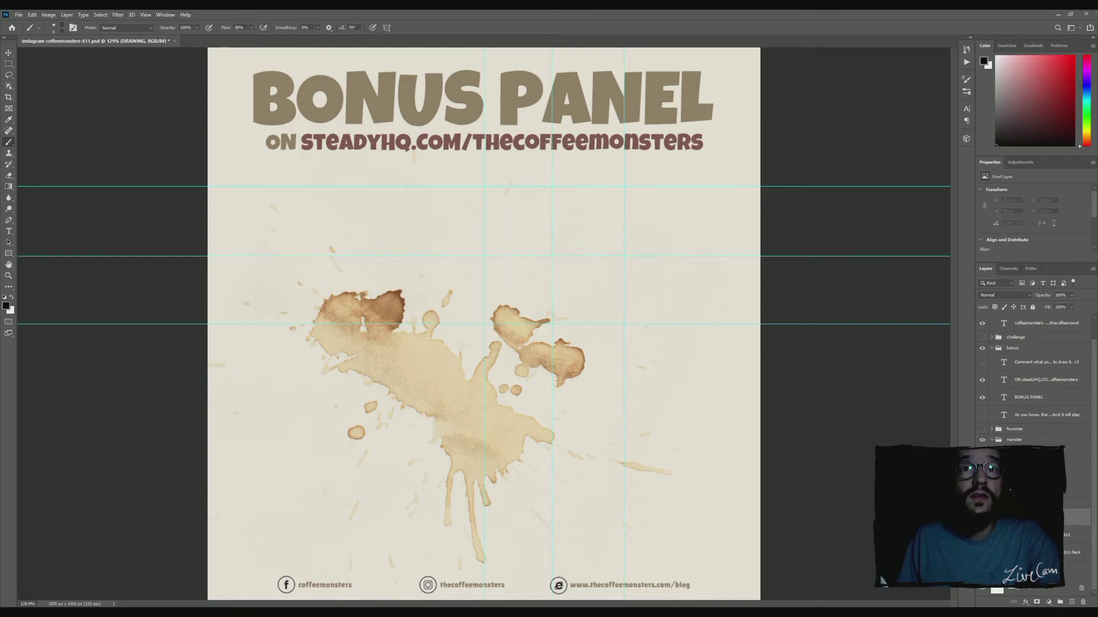
key(".")
mouse_move(293, 227)
left_mouse_down()
mouse_move(321, 213)
mouse_move(432, 229)
left_mouse_up()
key("ctrl+z")
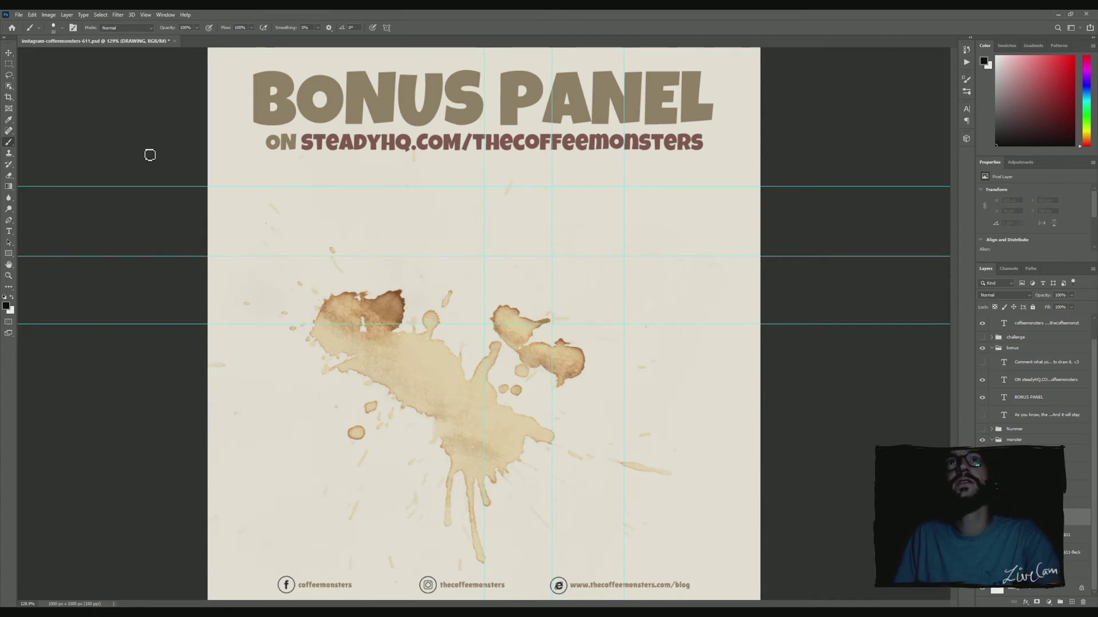
mouse_move(318, 235)
left_mouse_down()
mouse_move(446, 221)
mouse_move(343, 243)
mouse_move(449, 219)
left_mouse_up()
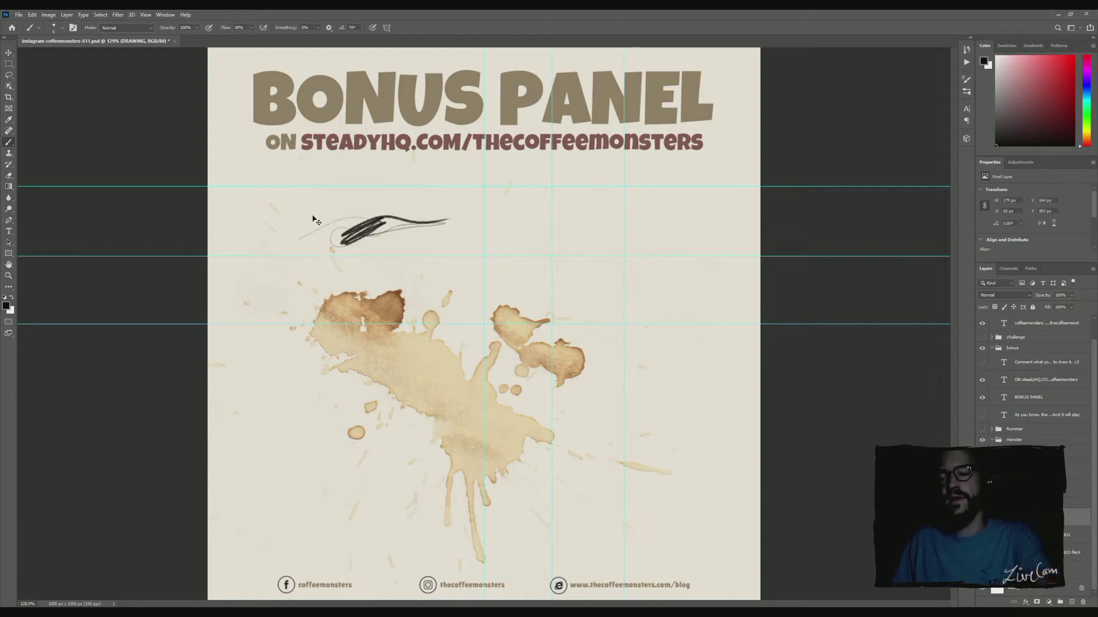
key("ctrl+z")
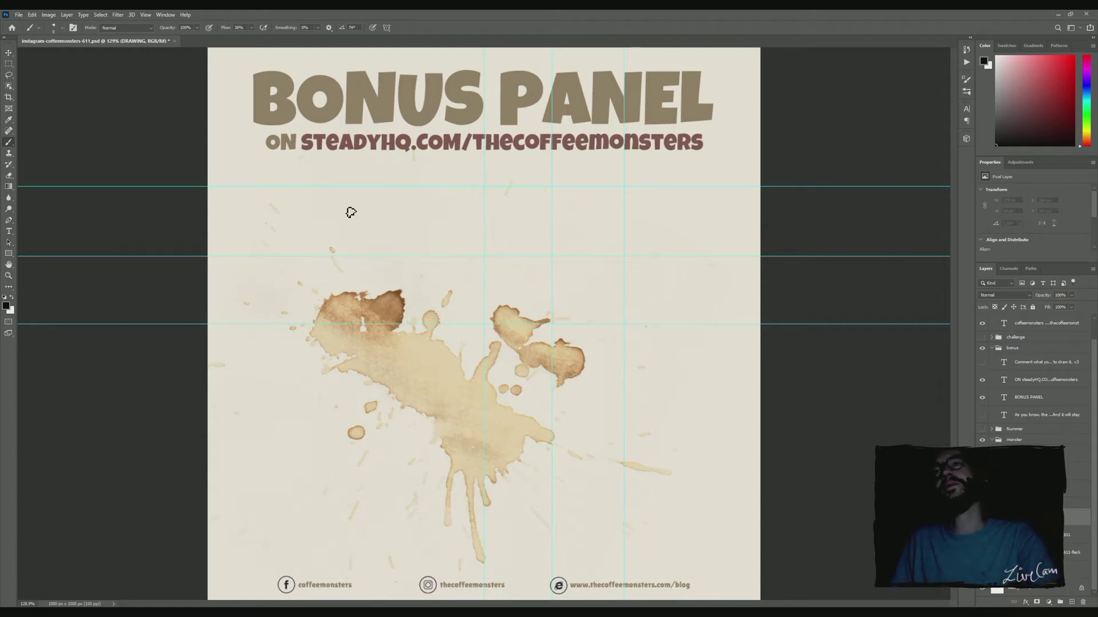
Try hatching and an oval scribble with the pencil-like brush above the stain, and undo every stroke.
mouse_move(372, 214)
left_mouse_down()
mouse_move(336, 253)
mouse_move(404, 211)
mouse_move(375, 238)
mouse_move(387, 245)
mouse_move(400, 228)
left_mouse_up()
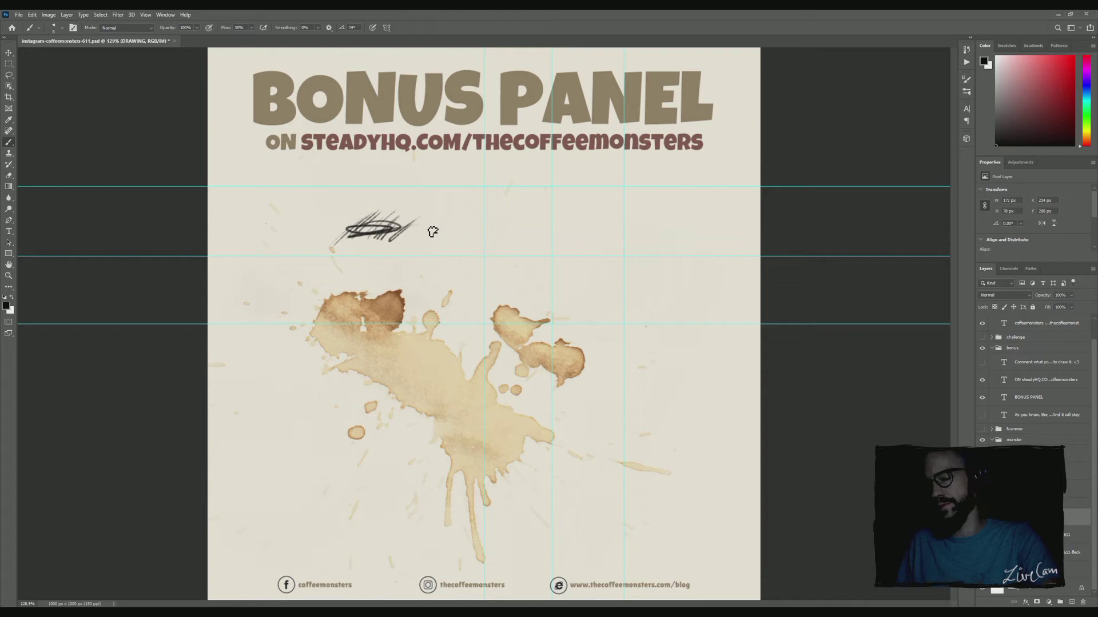
key("ctrl+z")
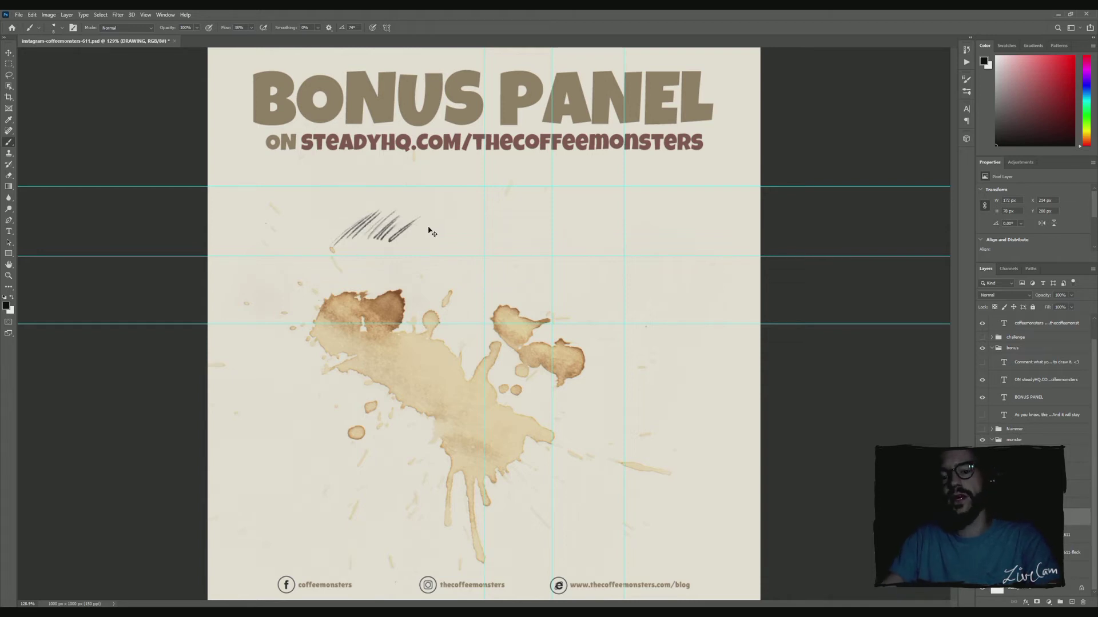
key("ctrl+z")
key("ctrl+z")
key("ctrl+z")
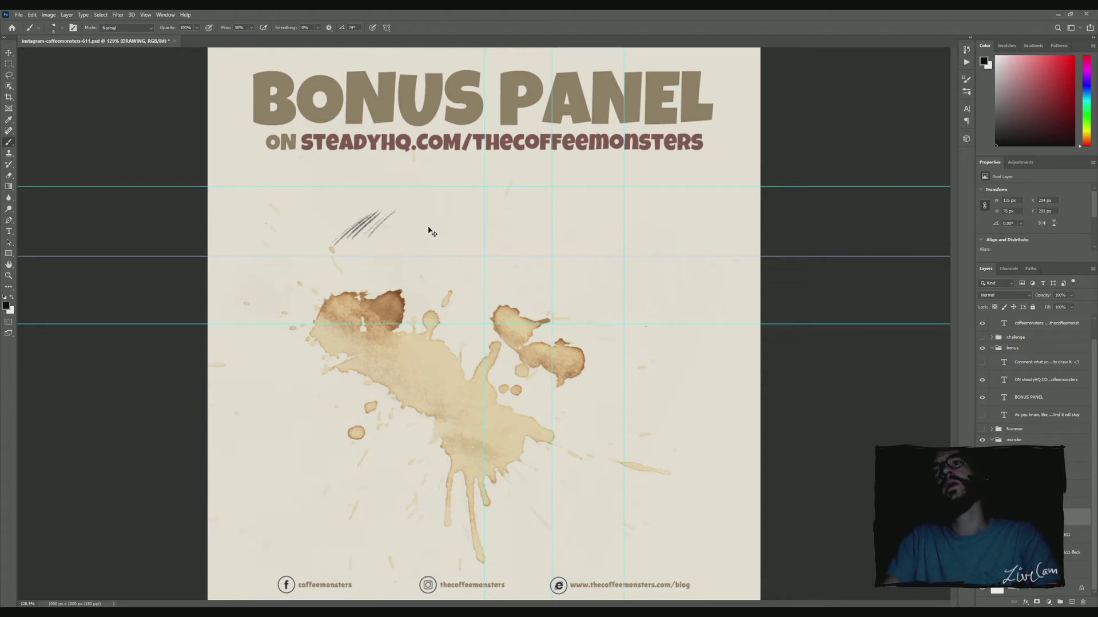
key("ctrl+z")
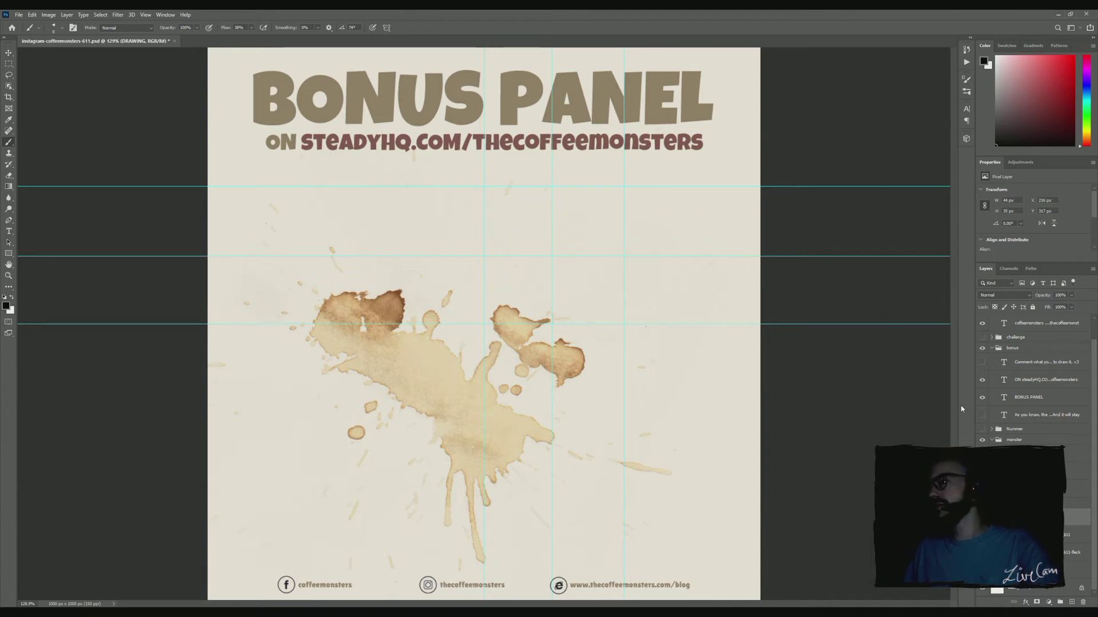
Deselect all layers with the Move tool.
left_click(11, 53)
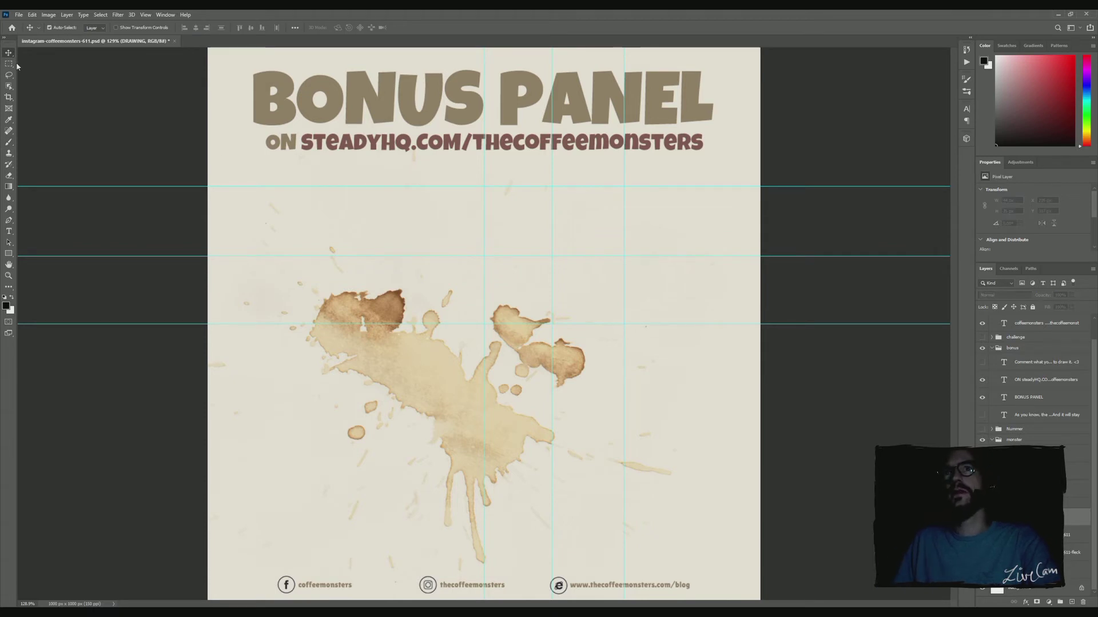
left_click(167, 137)
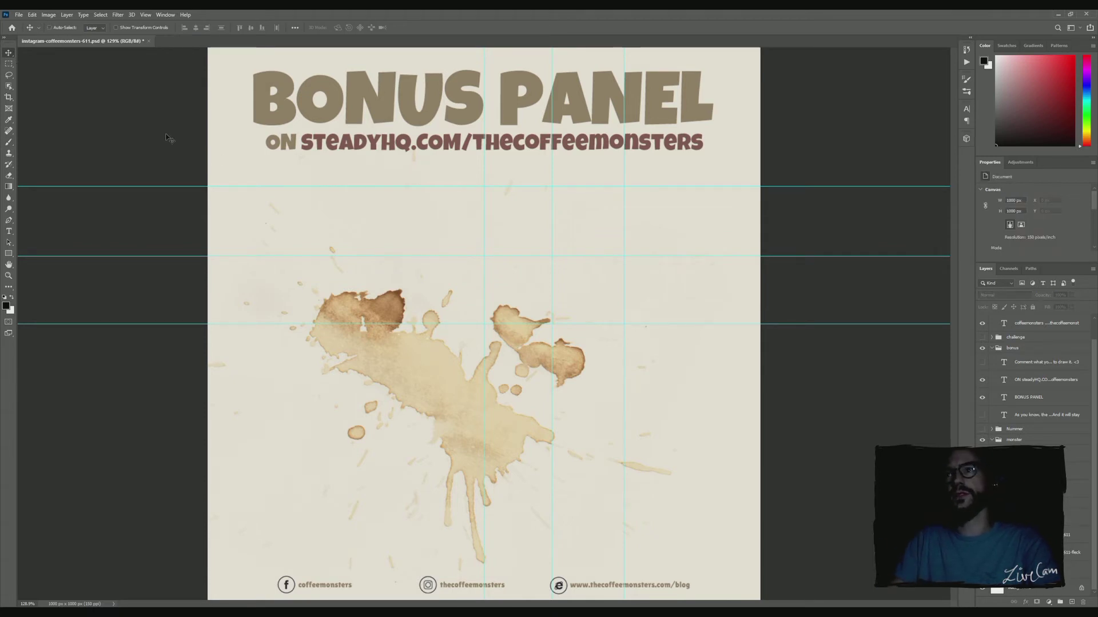
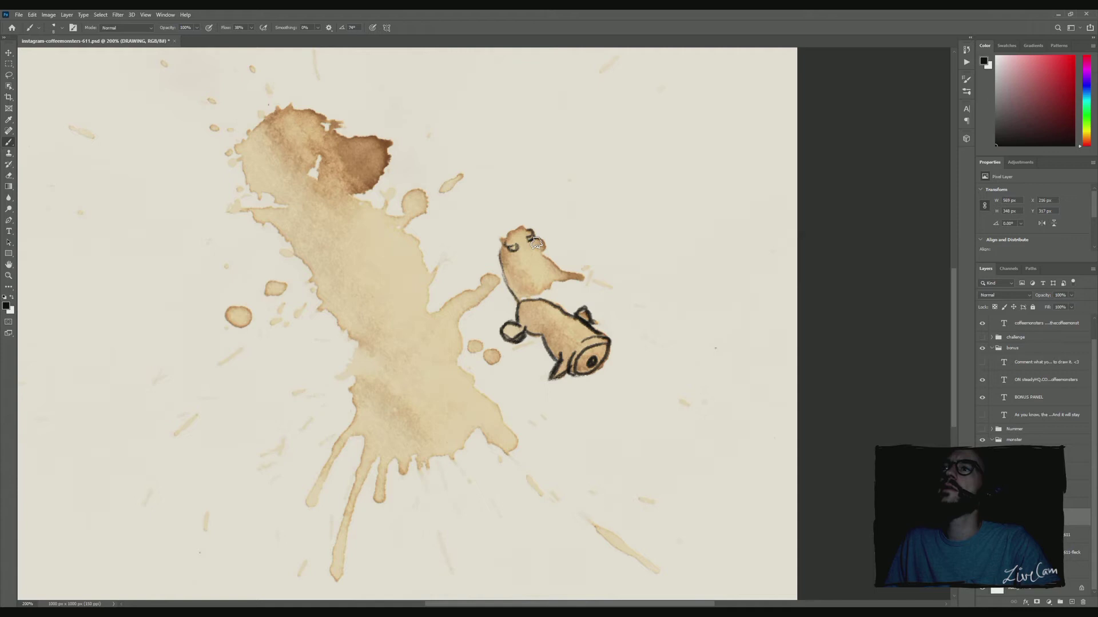
Draw the snout, back, outstretched arm, mouth and belly spots of the small upper creature on the separate small stain.
mouse_move(535, 261)
left_mouse_down()
mouse_move(535, 227)
mouse_move(509, 242)
mouse_move(523, 233)
left_mouse_up()
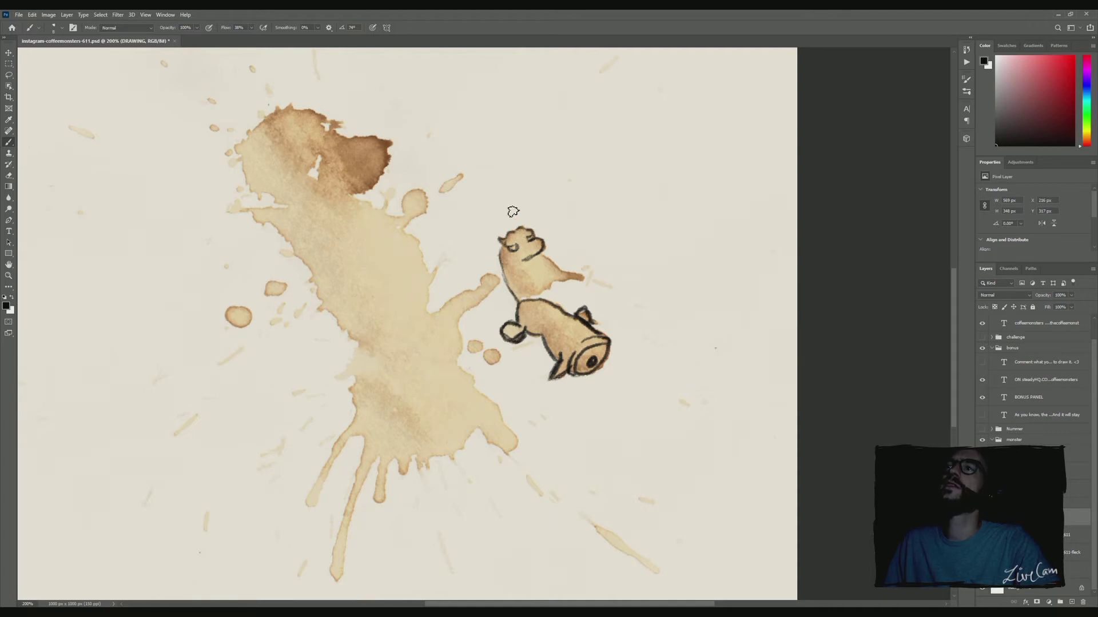
left_click(590, 363)
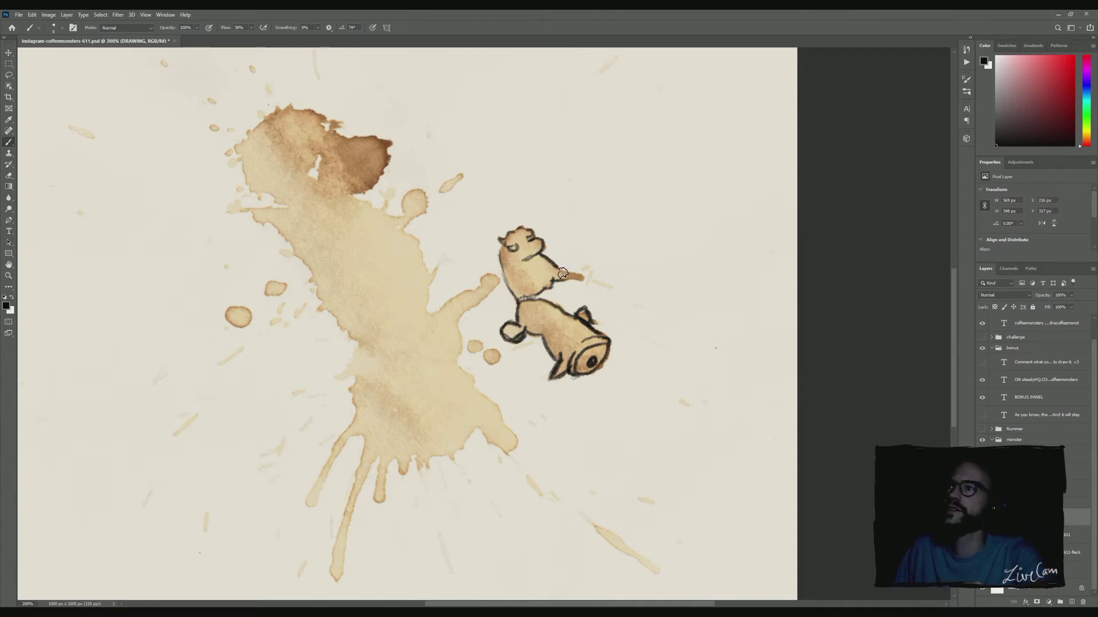
left_click_drag(583, 279, 558, 283)
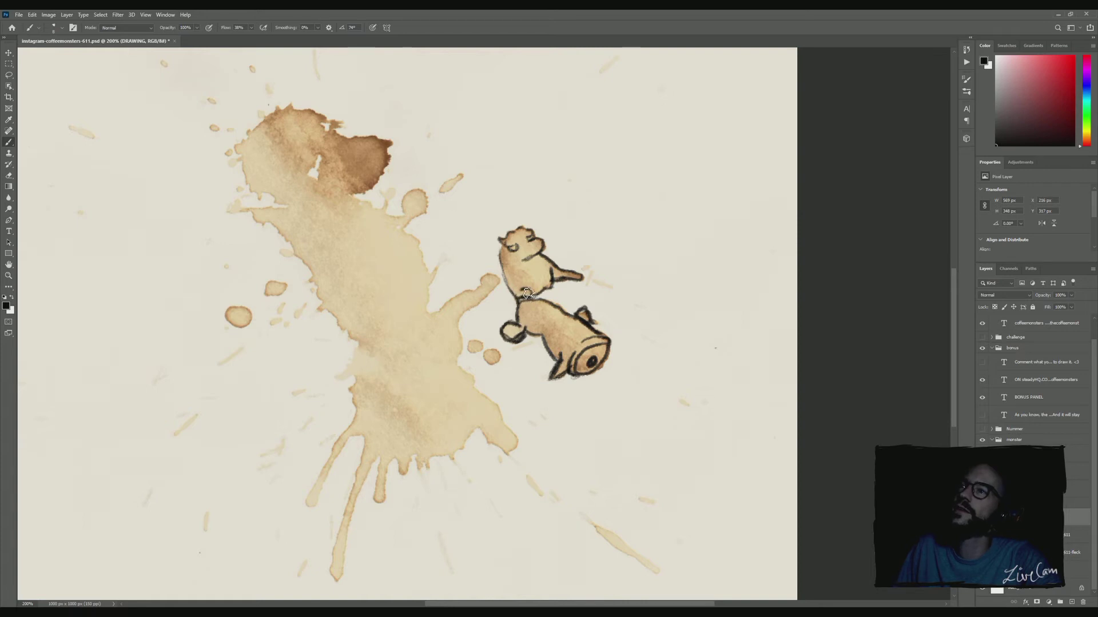
left_click(518, 275)
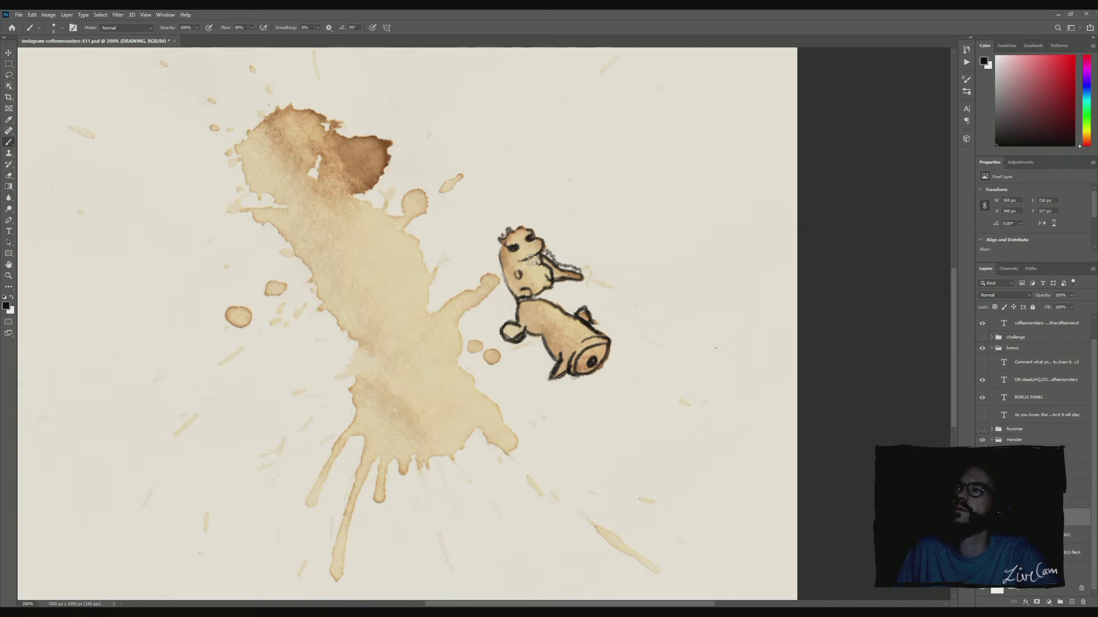
left_click_drag(526, 261, 523, 266)
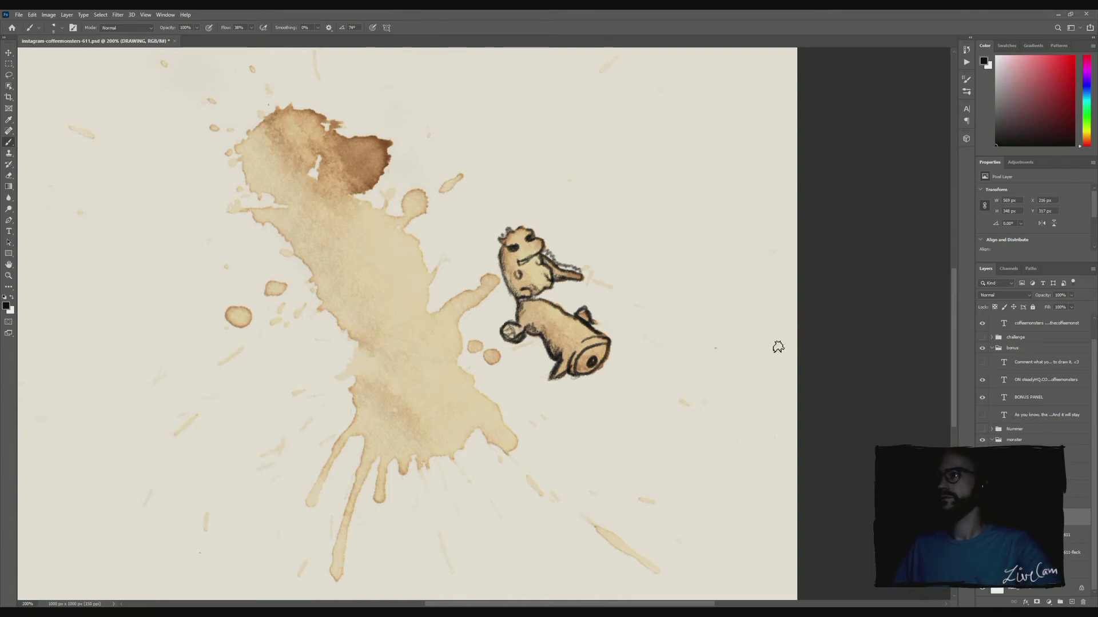
Add a layer named WHITE beneath DRAWING and paint the lower small creature's large eye white around the pupil.
left_click(1070, 603)
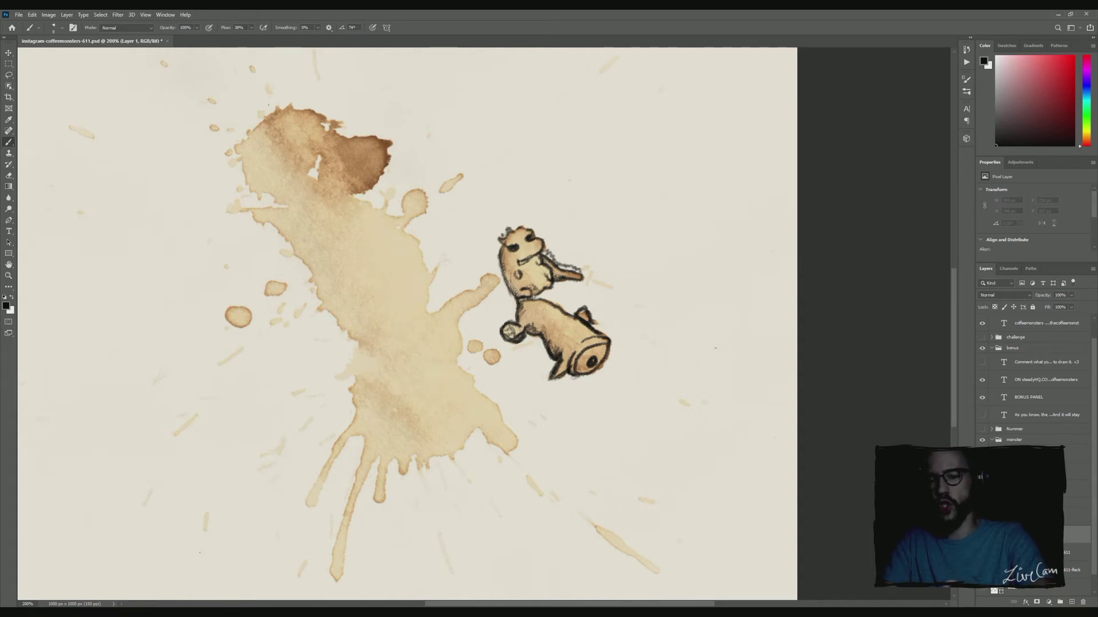
left_click(993, 487)
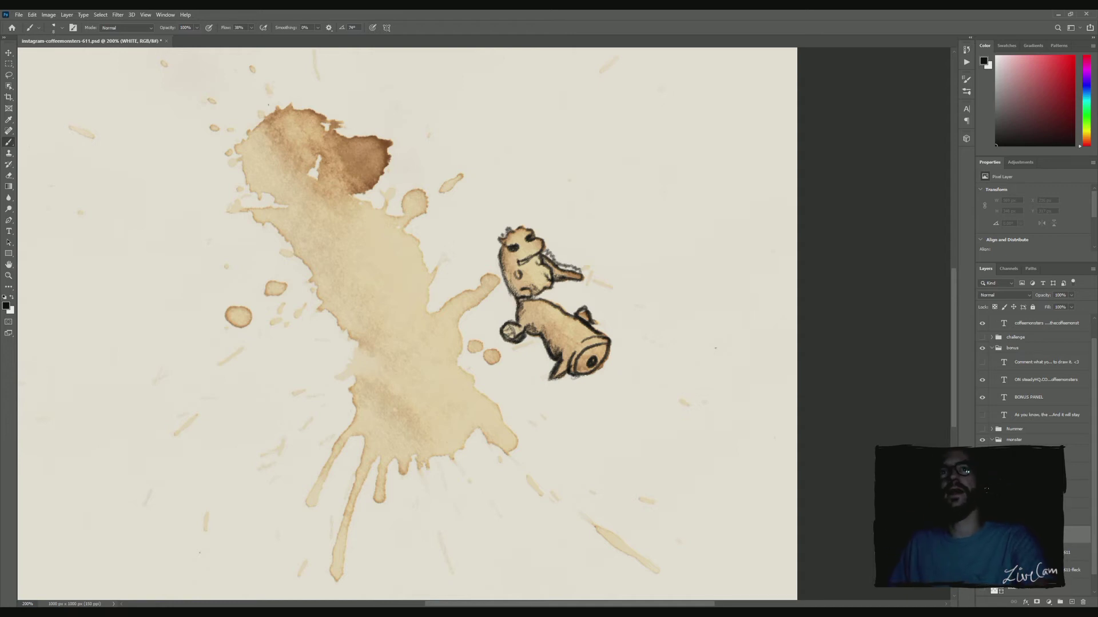
left_click(12, 297)
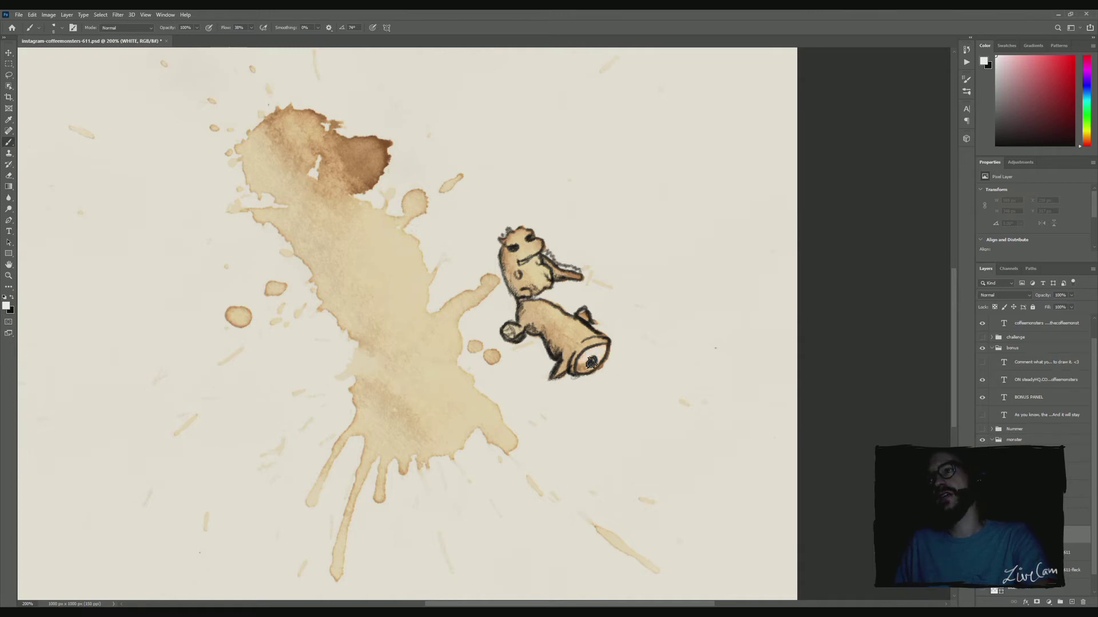
left_click_drag(591, 363, 586, 365)
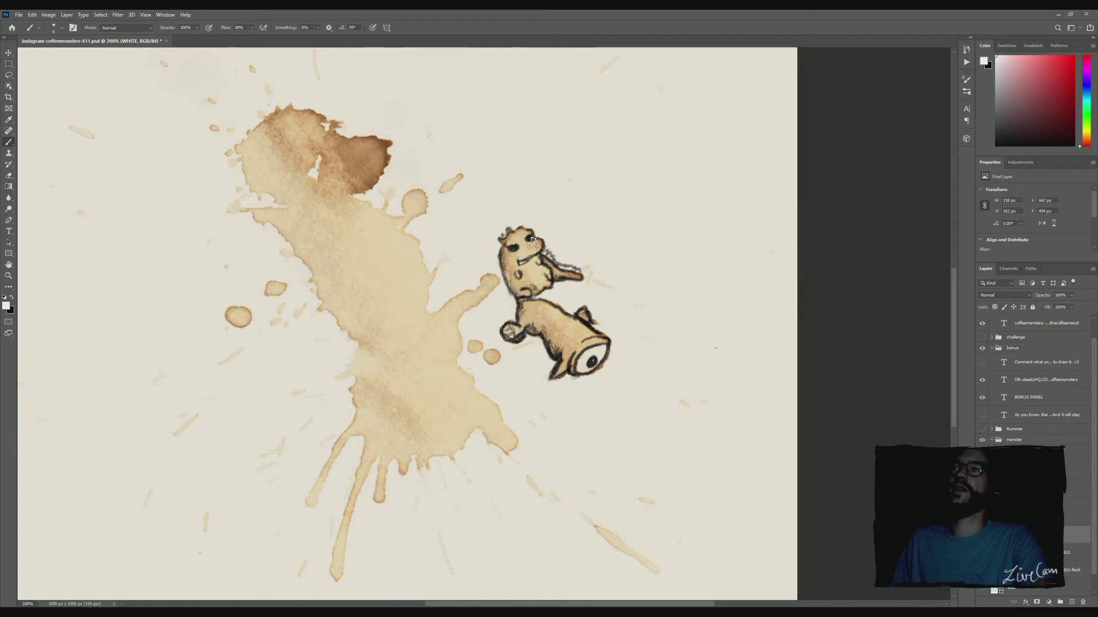
Return to the DRAWING layer with black and outline the rounded head at the upper end of the large stain.
left_click(1023, 518)
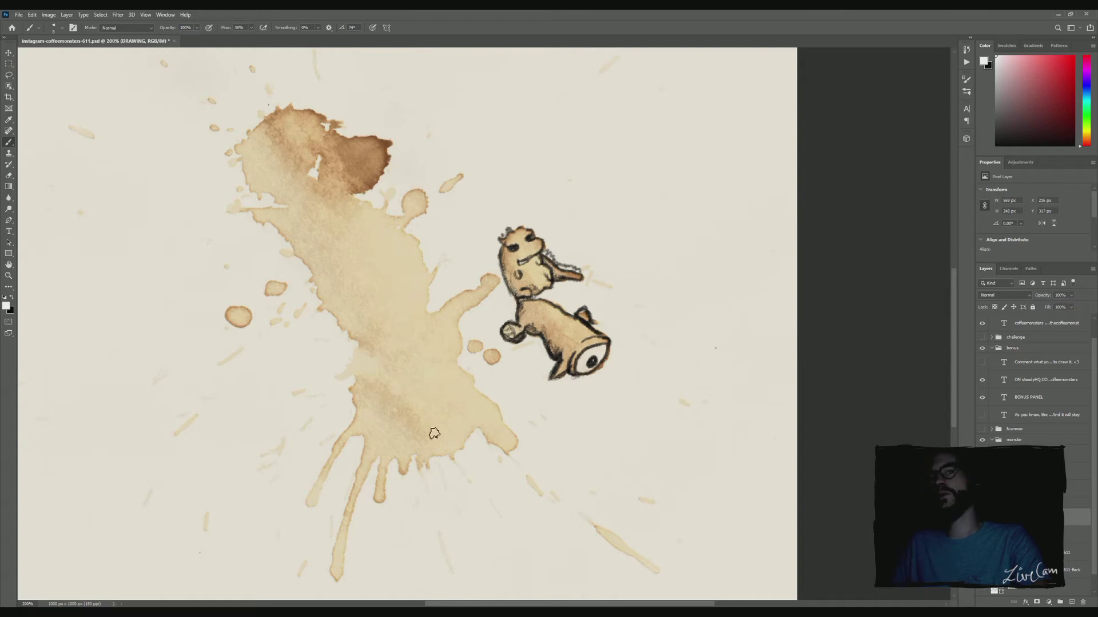
left_click(12, 297)
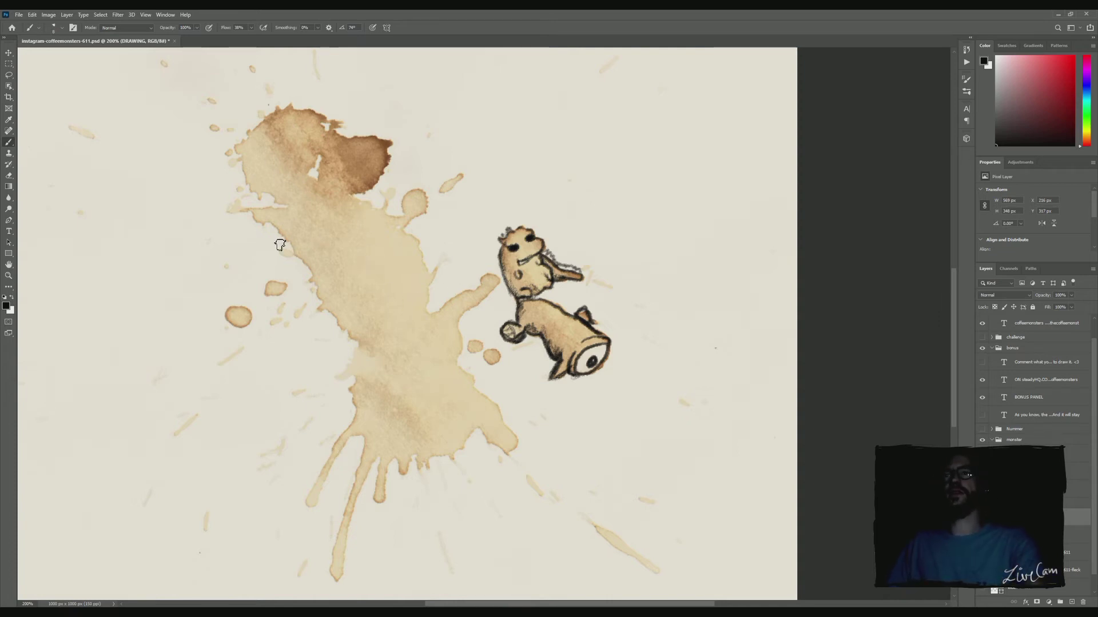
left_click_drag(293, 207, 415, 252)
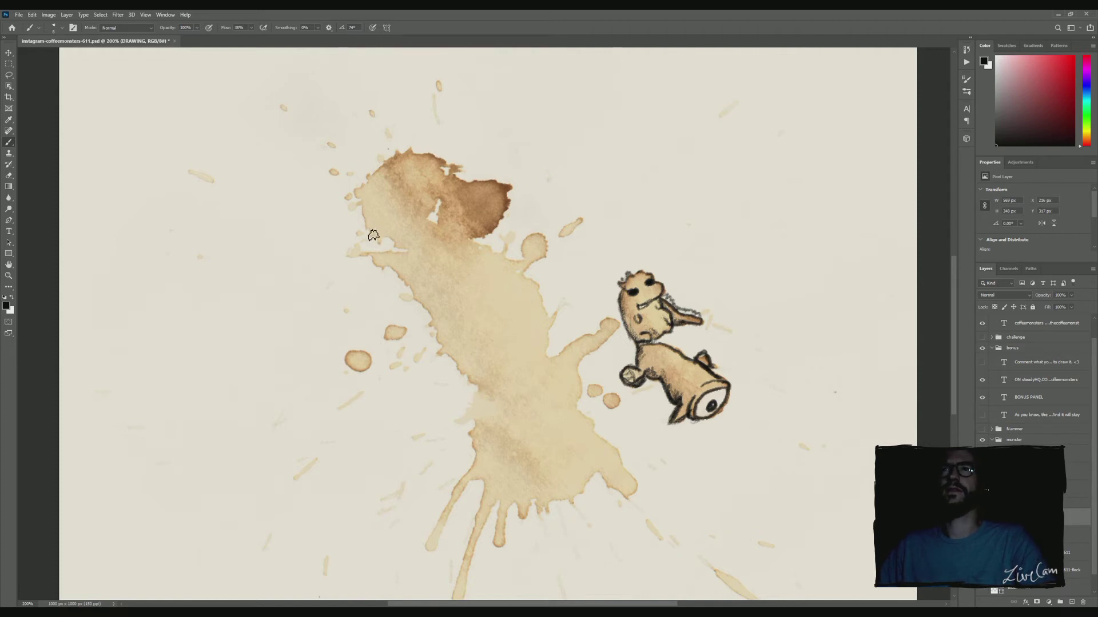
mouse_move(368, 232)
left_mouse_down()
mouse_move(377, 176)
mouse_move(367, 157)
mouse_move(371, 207)
mouse_move(373, 181)
left_mouse_up()
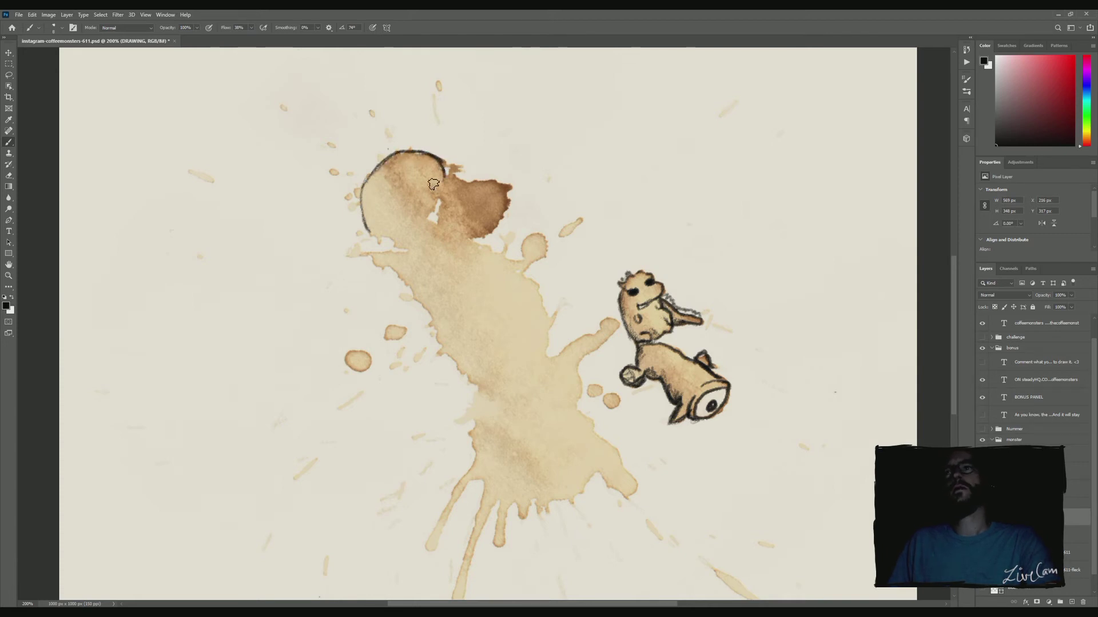
left_click_drag(445, 169, 432, 217)
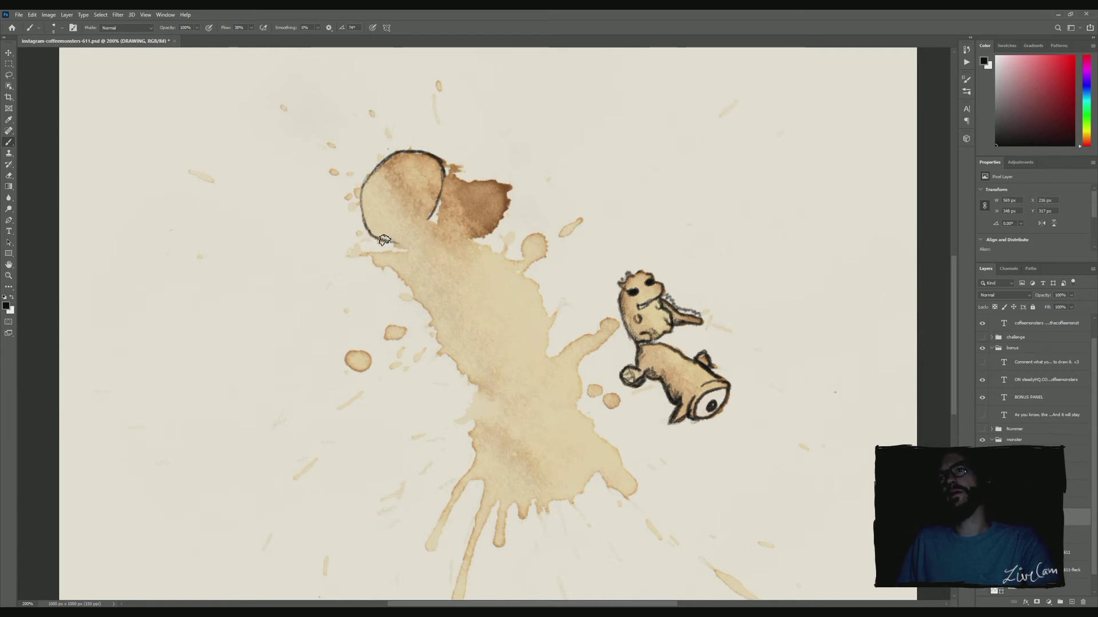
mouse_move(381, 240)
left_mouse_down()
mouse_move(437, 241)
mouse_move(395, 244)
left_mouse_up()
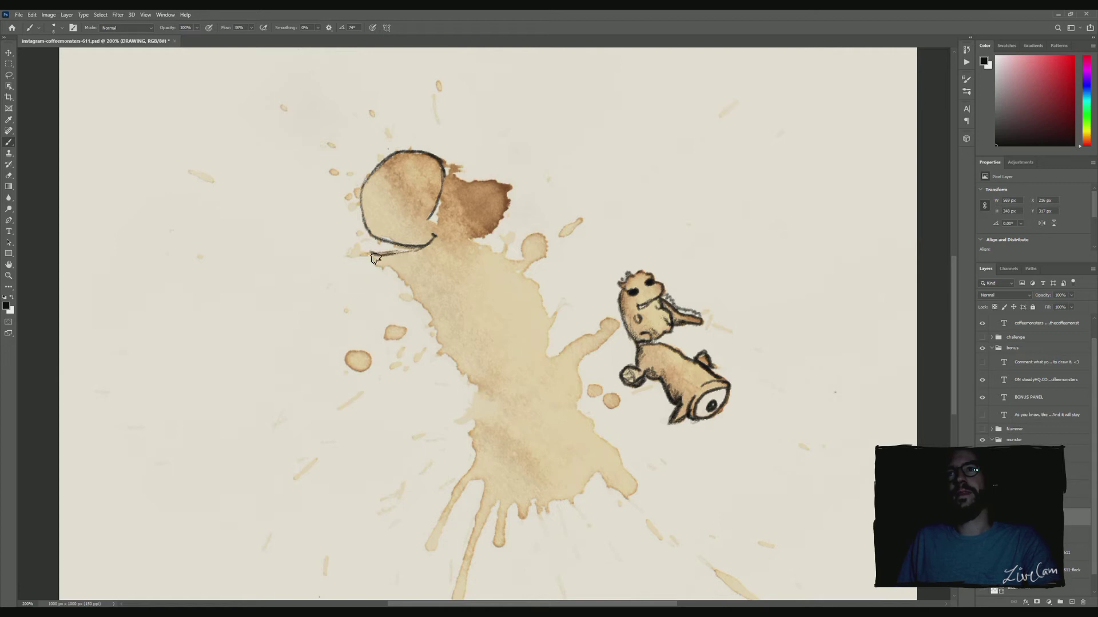
Draw the narrow protruding lower jaw beneath the large stain's head on the DRAWING layer.
left_click(394, 284, "ctrl")
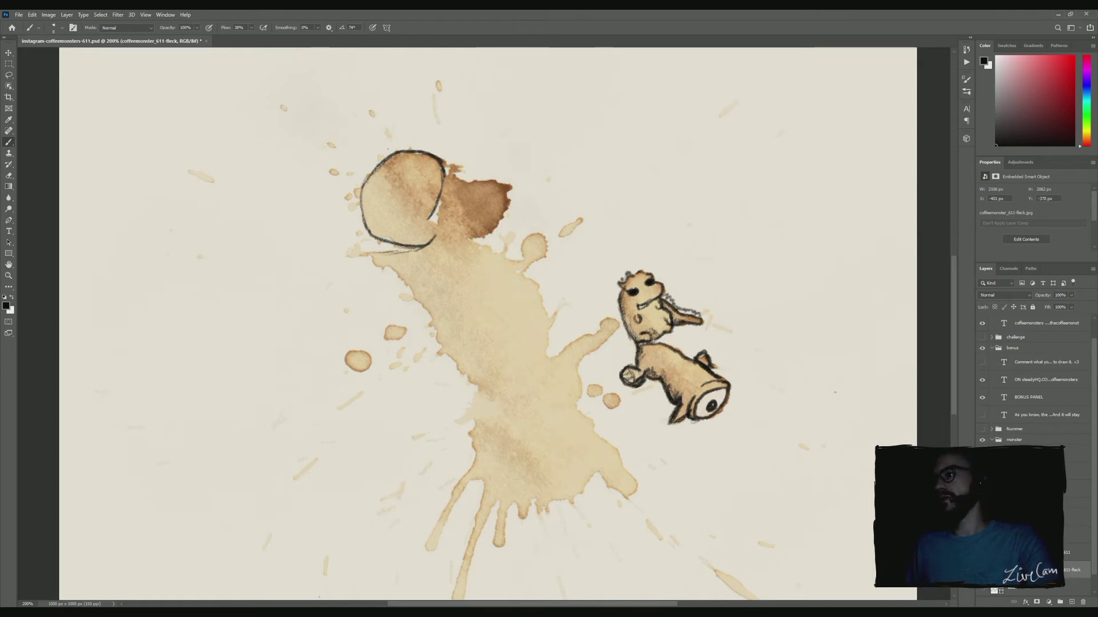
left_click(1018, 517)
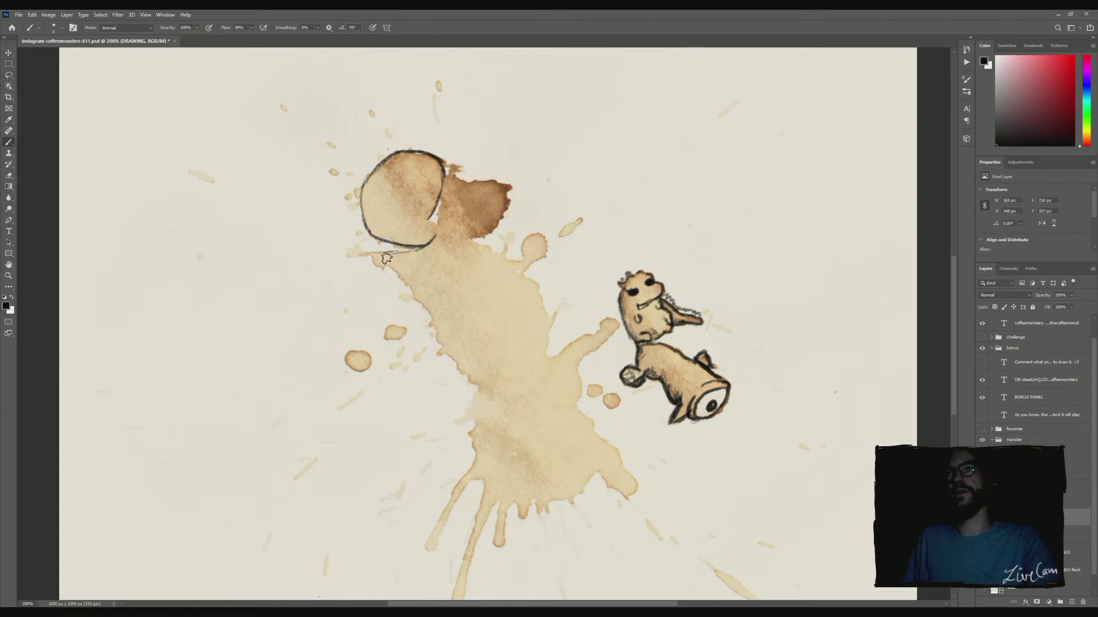
mouse_move(381, 256)
left_mouse_down()
mouse_move(417, 253)
mouse_move(379, 255)
mouse_move(413, 241)
mouse_move(381, 267)
mouse_move(374, 258)
mouse_move(383, 270)
mouse_move(377, 259)
mouse_move(381, 268)
mouse_move(419, 257)
mouse_move(377, 270)
mouse_move(444, 256)
mouse_move(399, 262)
left_mouse_up()
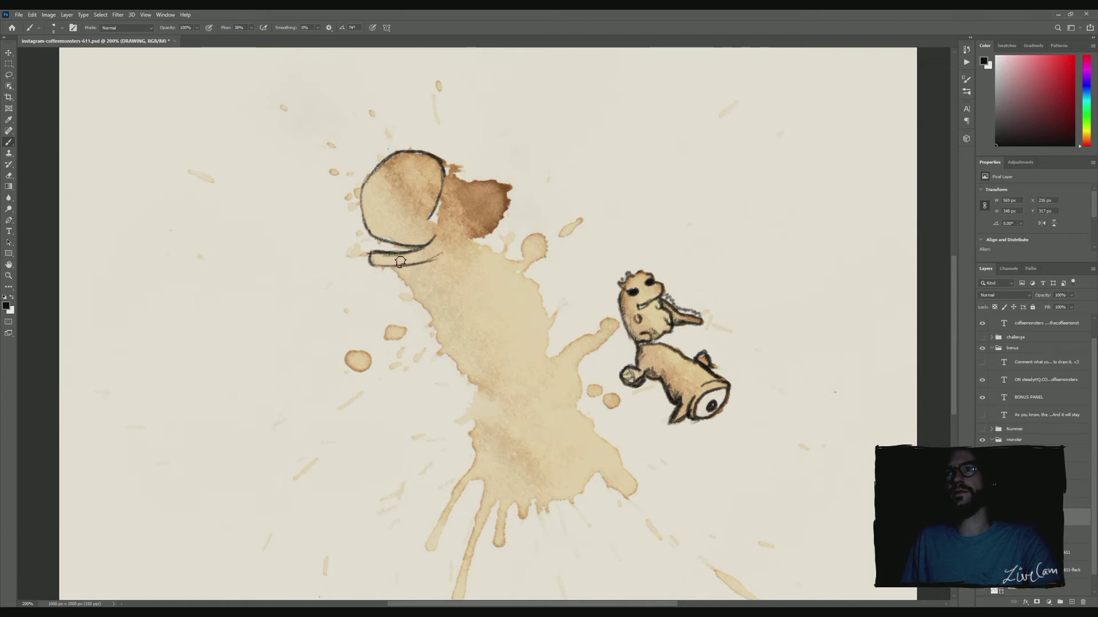
Try dots, small arcs and a short dash as facial features low on the large head, undoing each attempt.
left_click(404, 230)
left_click(383, 231)
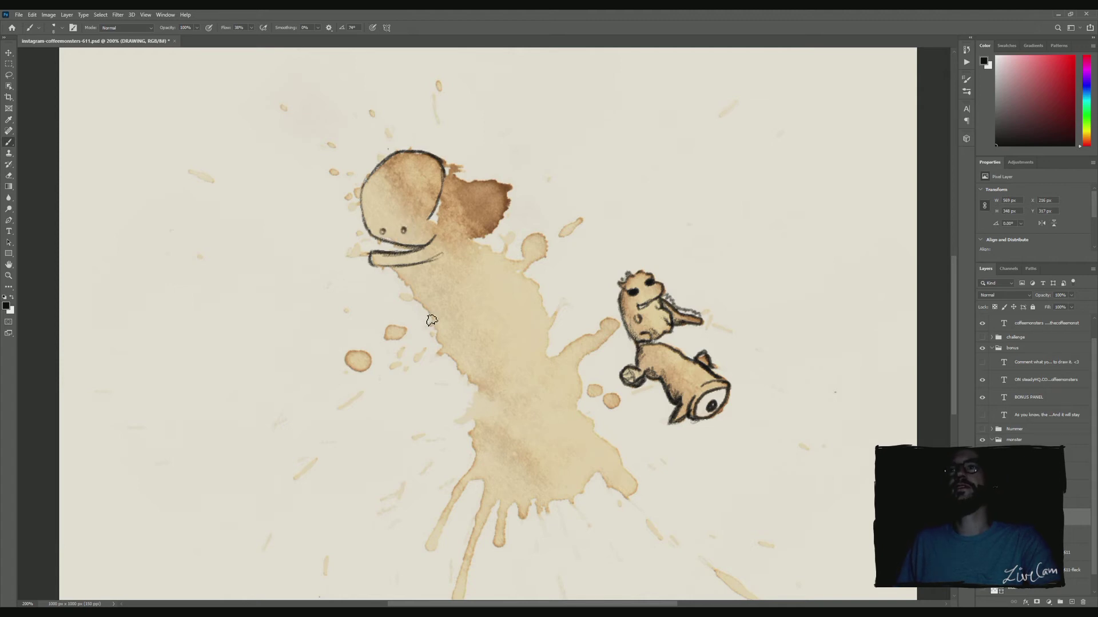
key("ctrl+z")
key("ctrl+z")
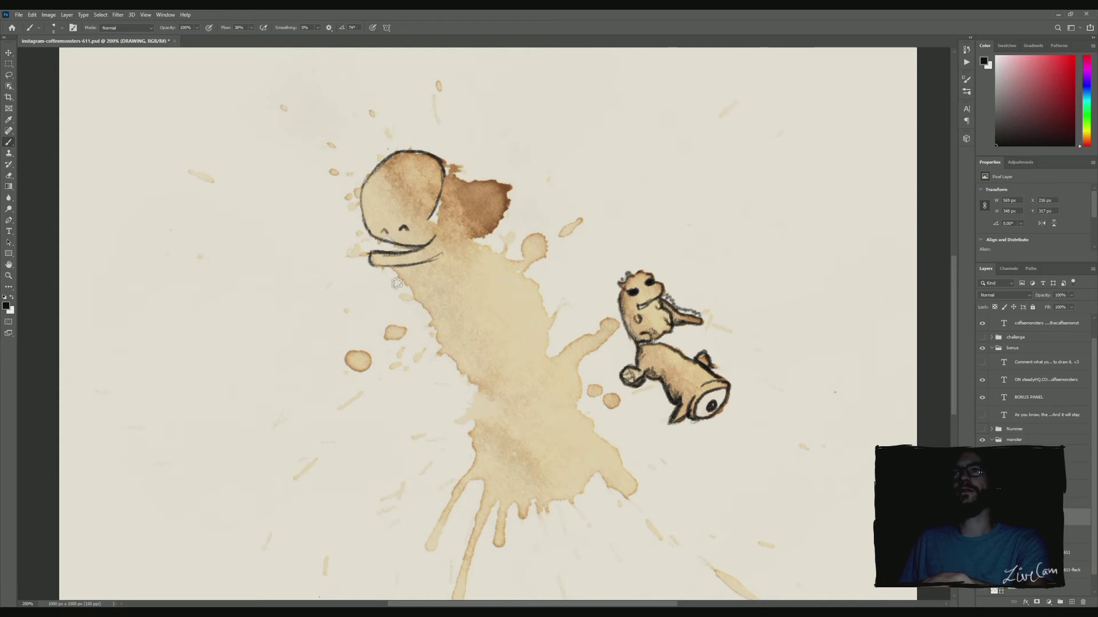
key("ctrl+z")
left_click_drag(393, 228, 402, 228)
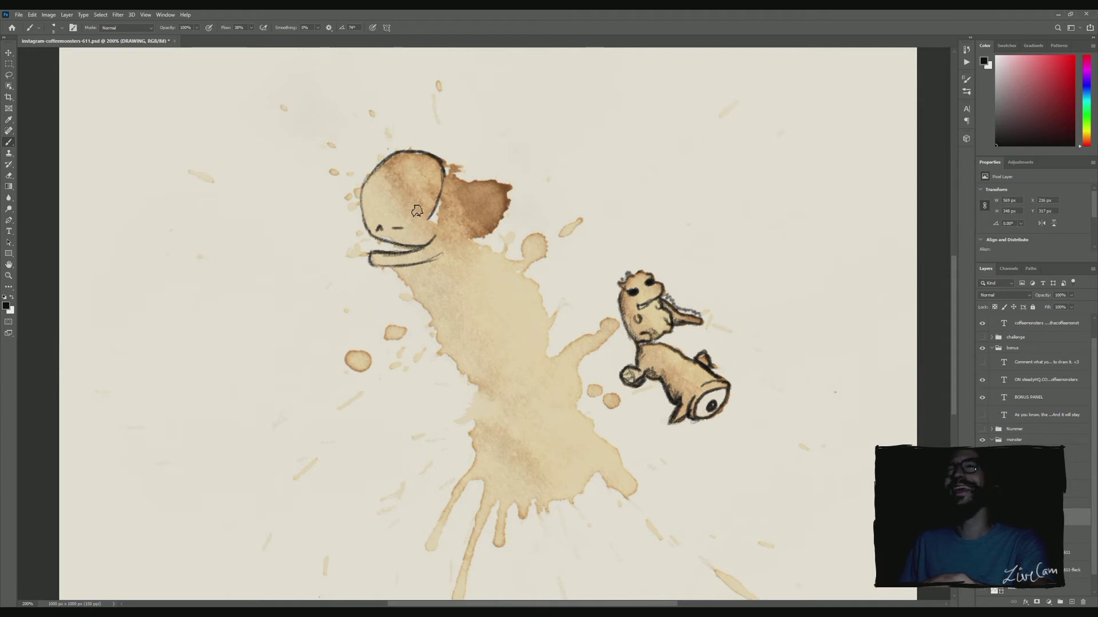
key("ctrl+z")
key("ctrl+z")
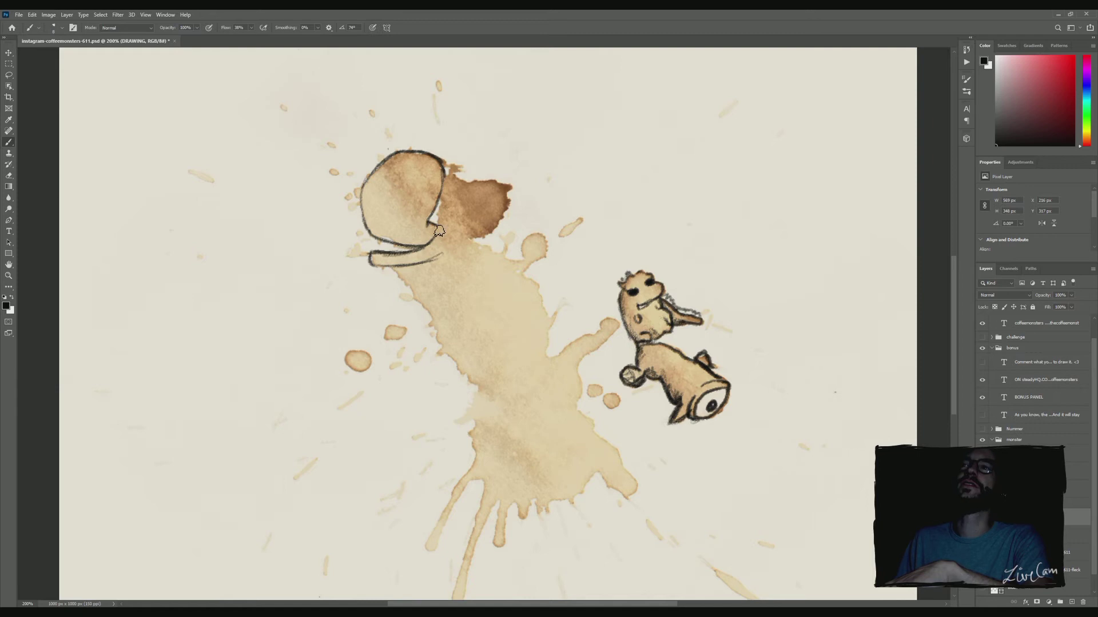
Try small arched eyes on the large head and a second, frowning head with its own jaw on the dark stain behind it.
left_click_drag(374, 224, 443, 203)
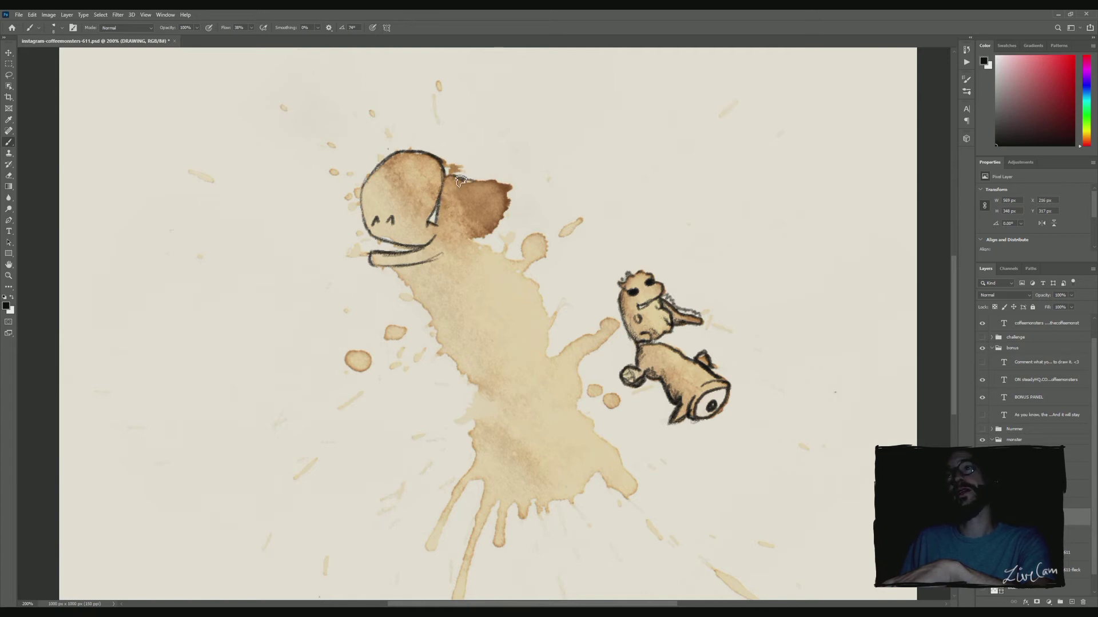
mouse_move(502, 186)
left_mouse_down()
mouse_move(506, 209)
mouse_move(512, 196)
mouse_move(479, 239)
left_mouse_up()
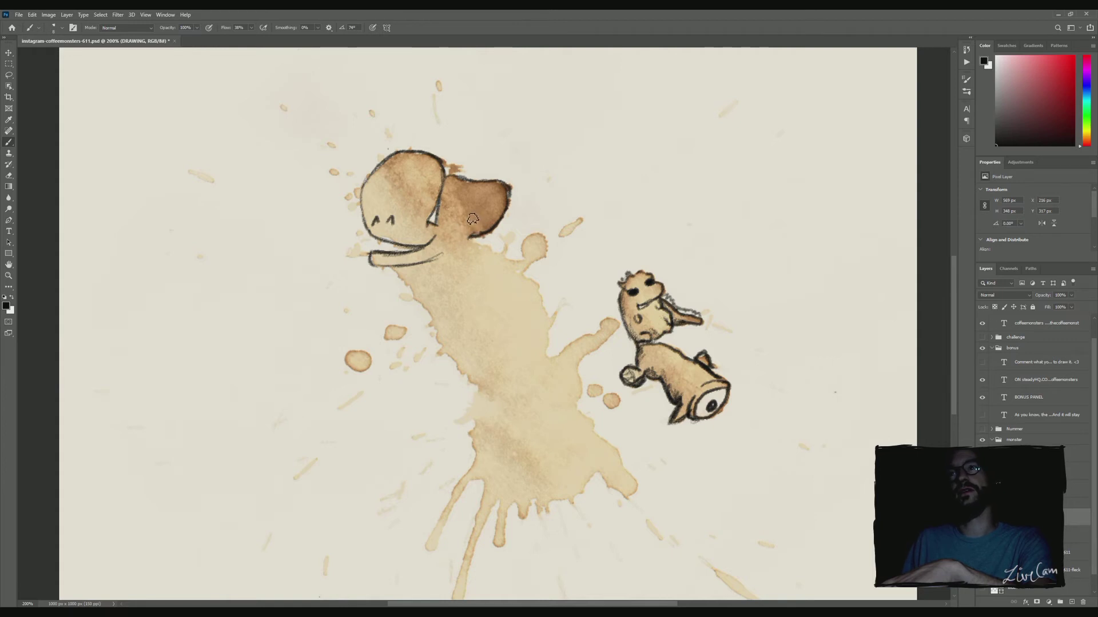
left_click_drag(465, 210, 474, 217)
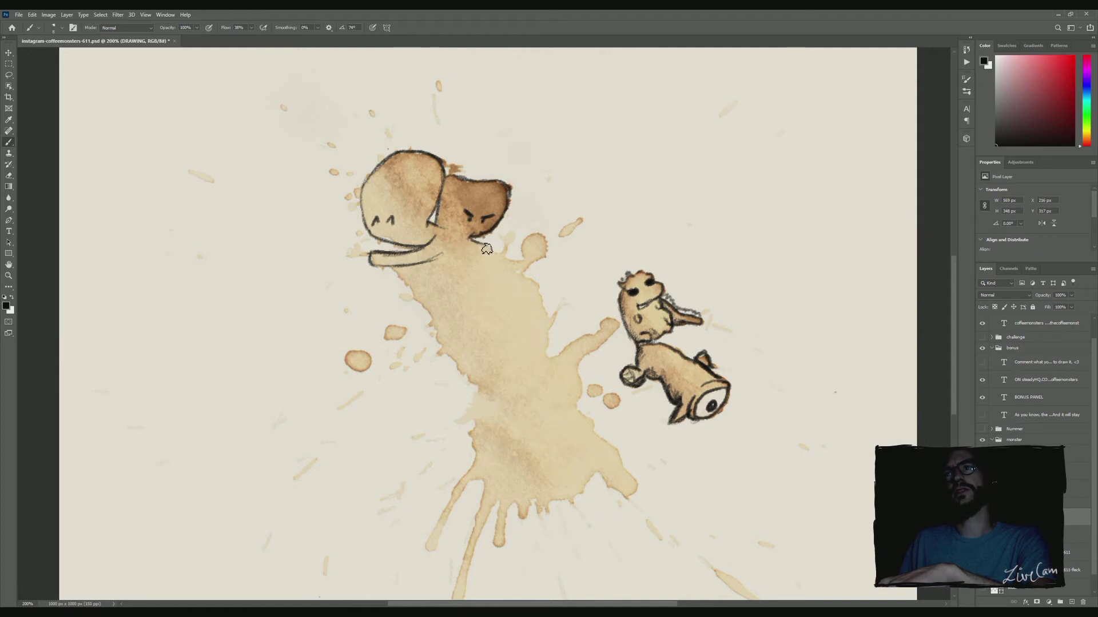
left_click_drag(492, 249, 466, 247)
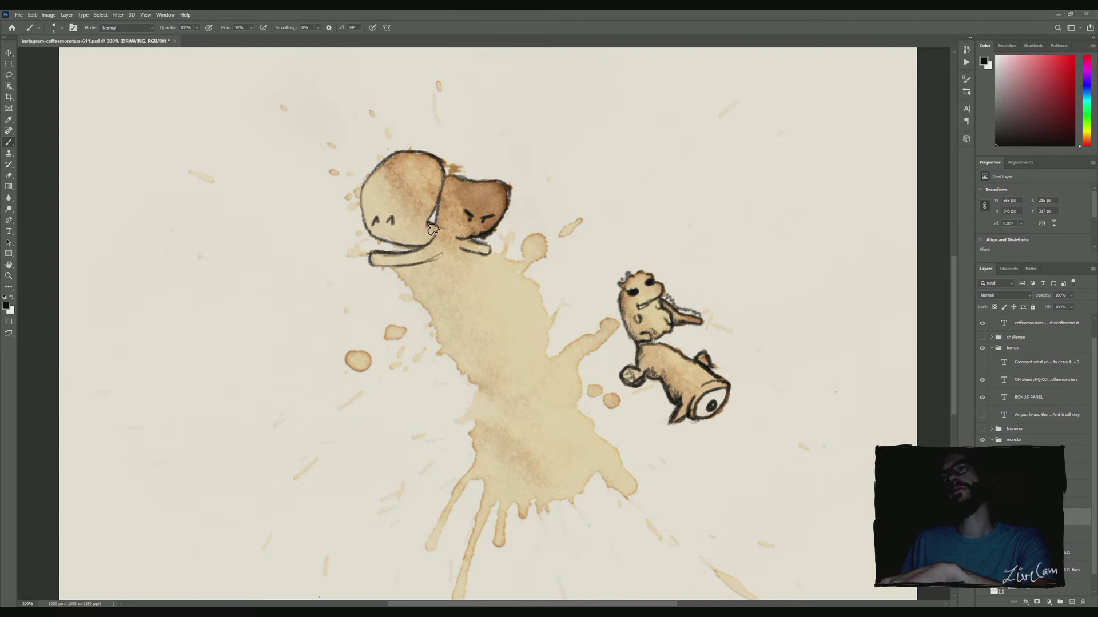
key("e")
key("ctrl+z")
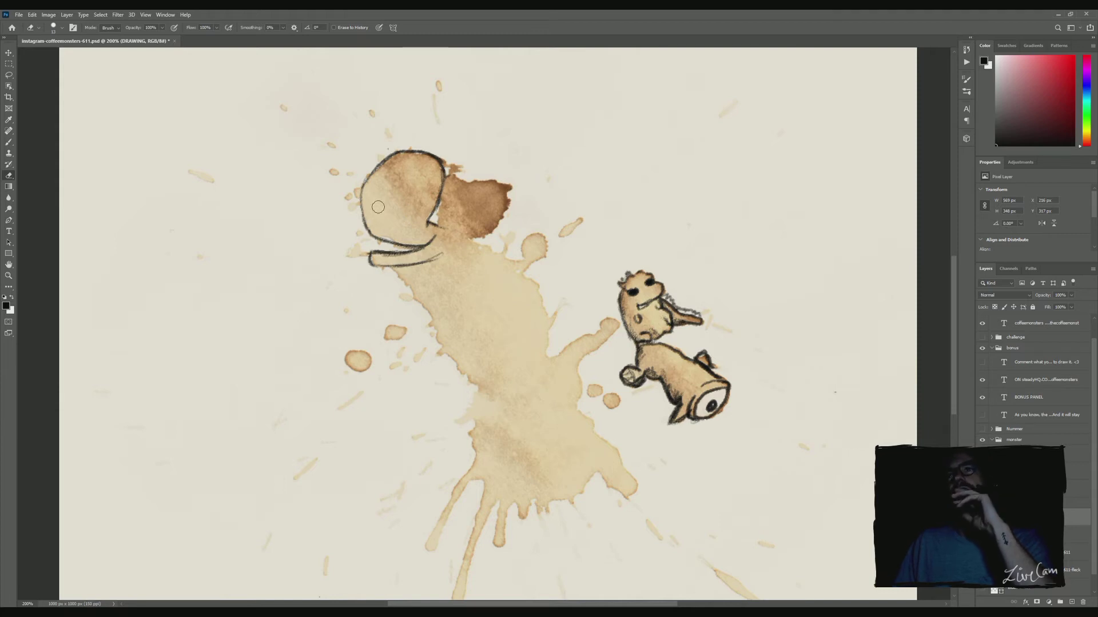
Erase the large head's rear contour and redraw it as a longer curve across the dark stain to the upper body.
left_click_drag(434, 226, 439, 161)
key("b")
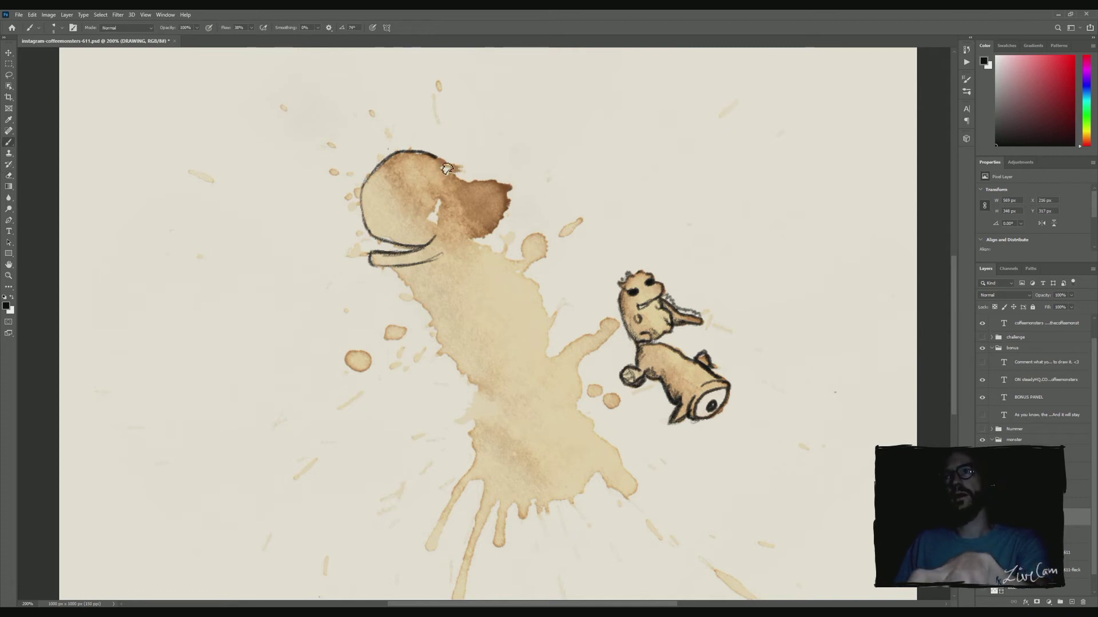
left_click_drag(446, 168, 503, 258)
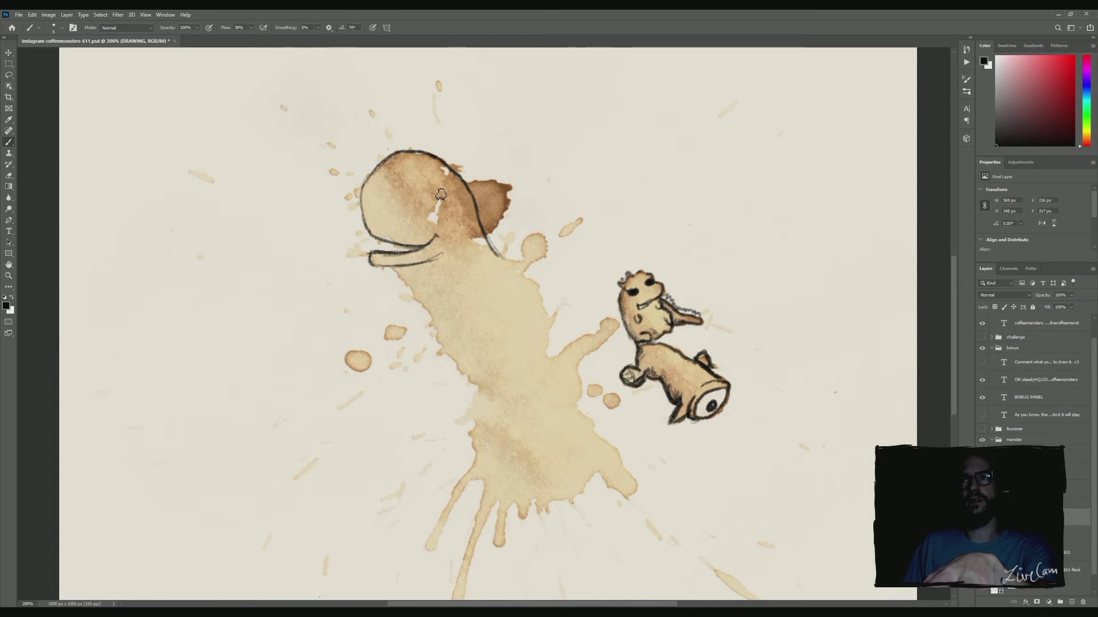
Paint a round black eye above the mouth corner and outline the dark stain as a rounded fin behind the head.
left_click_drag(434, 215, 434, 215)
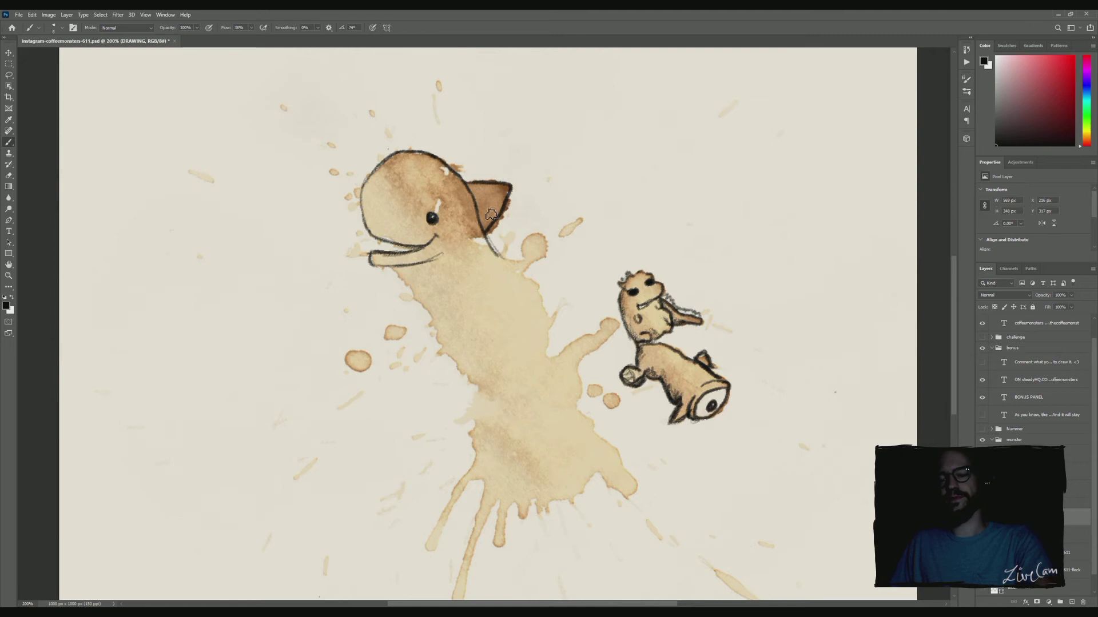
key("e")
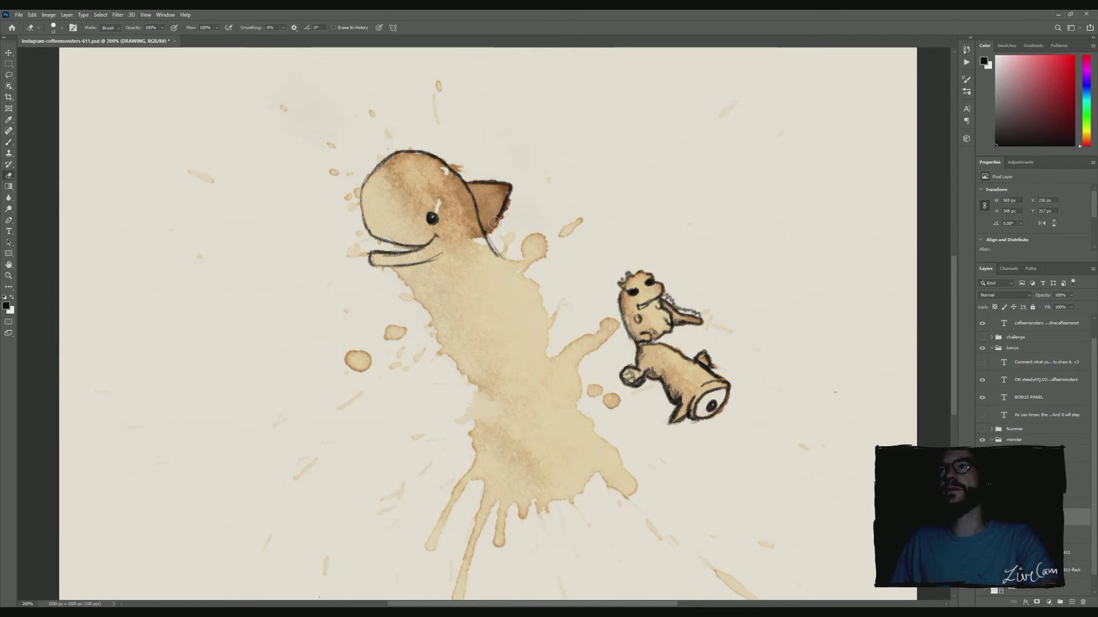
key("b")
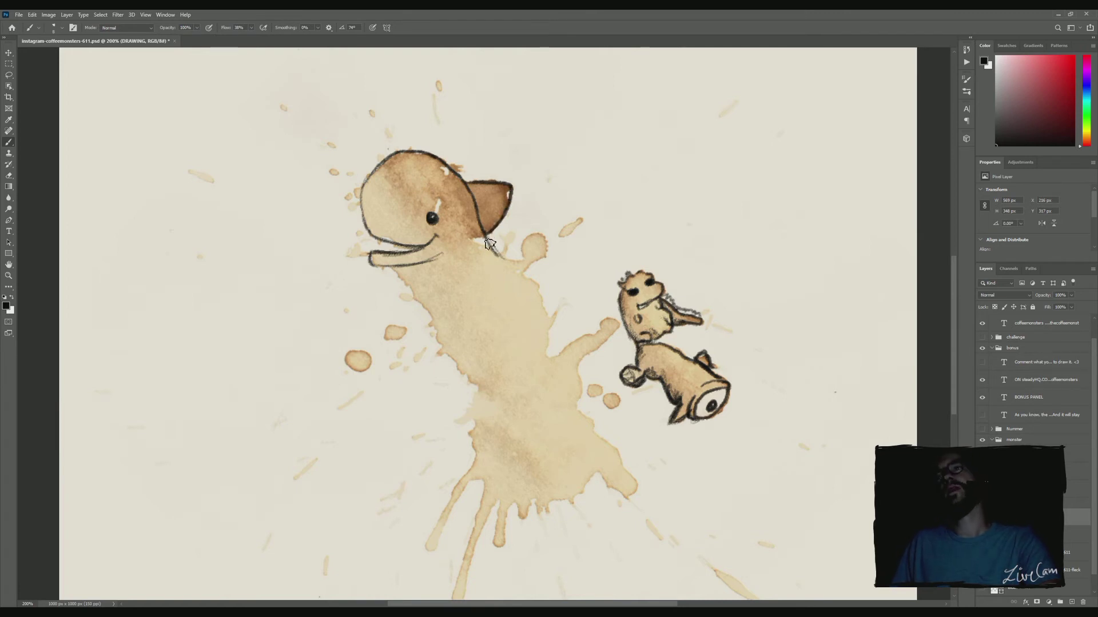
Draw a raised arm with a round hand below the fin and a back line curving down to the side splash.
mouse_move(491, 237)
left_mouse_down()
mouse_move(511, 259)
mouse_move(524, 229)
mouse_move(527, 270)
mouse_move(485, 264)
mouse_move(527, 263)
left_mouse_up()
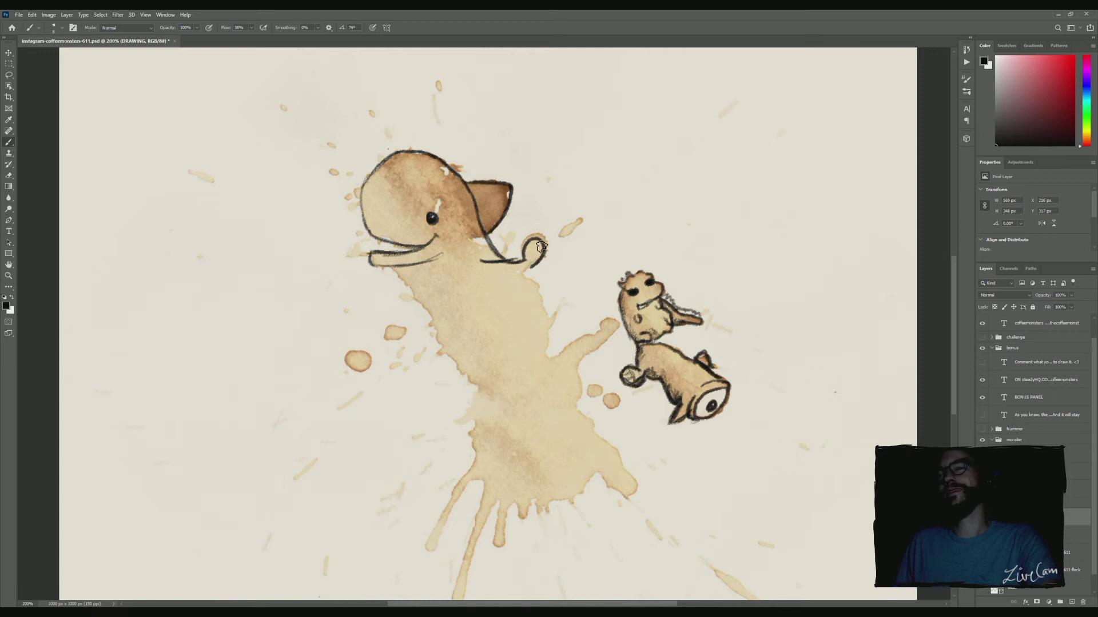
key("ctrl+z")
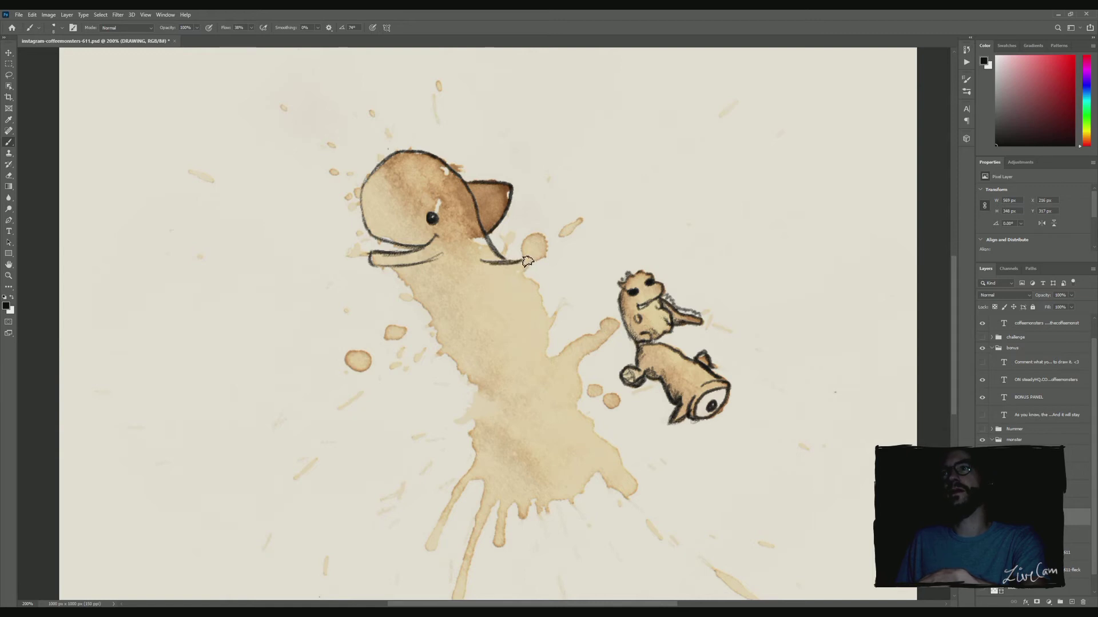
mouse_move(527, 261)
left_mouse_down()
mouse_move(526, 275)
mouse_move(486, 296)
left_mouse_up()
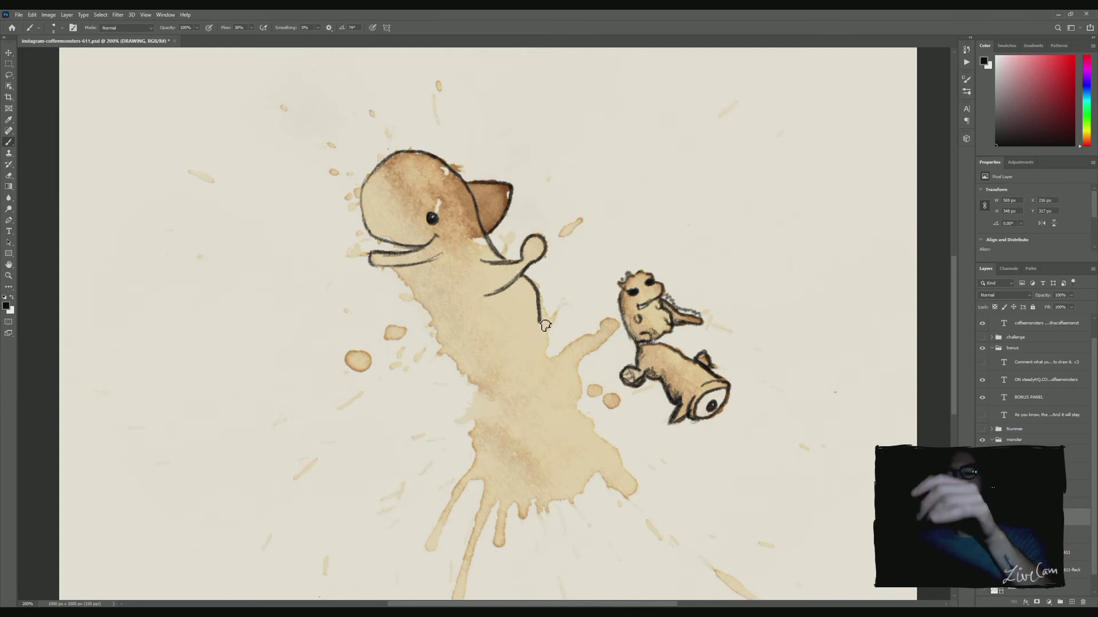
key("ctrl+z")
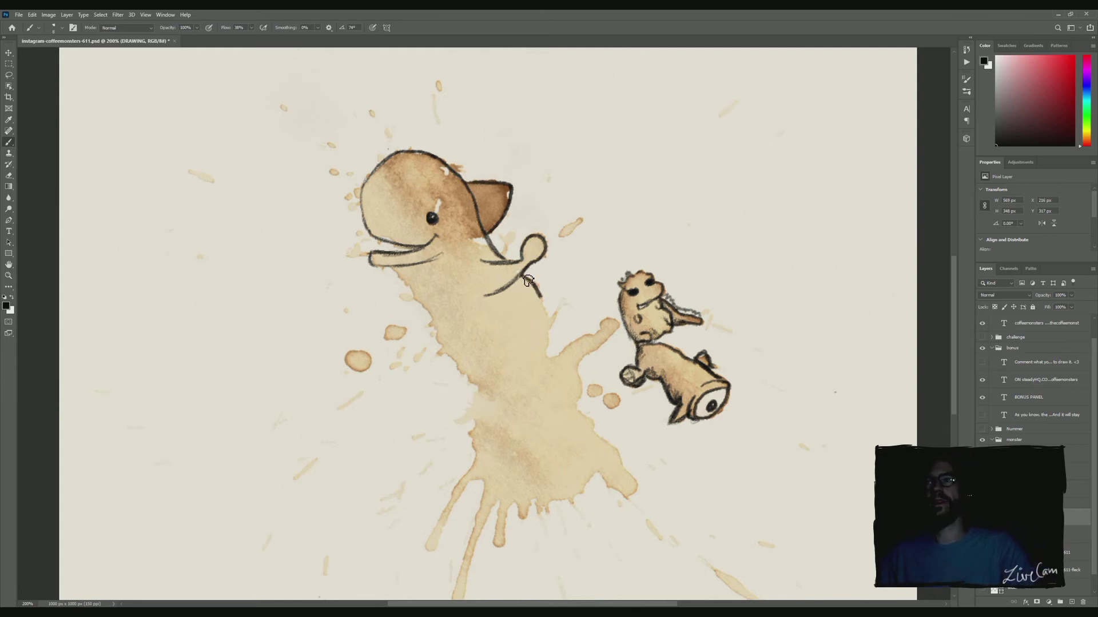
left_click_drag(527, 280, 549, 358)
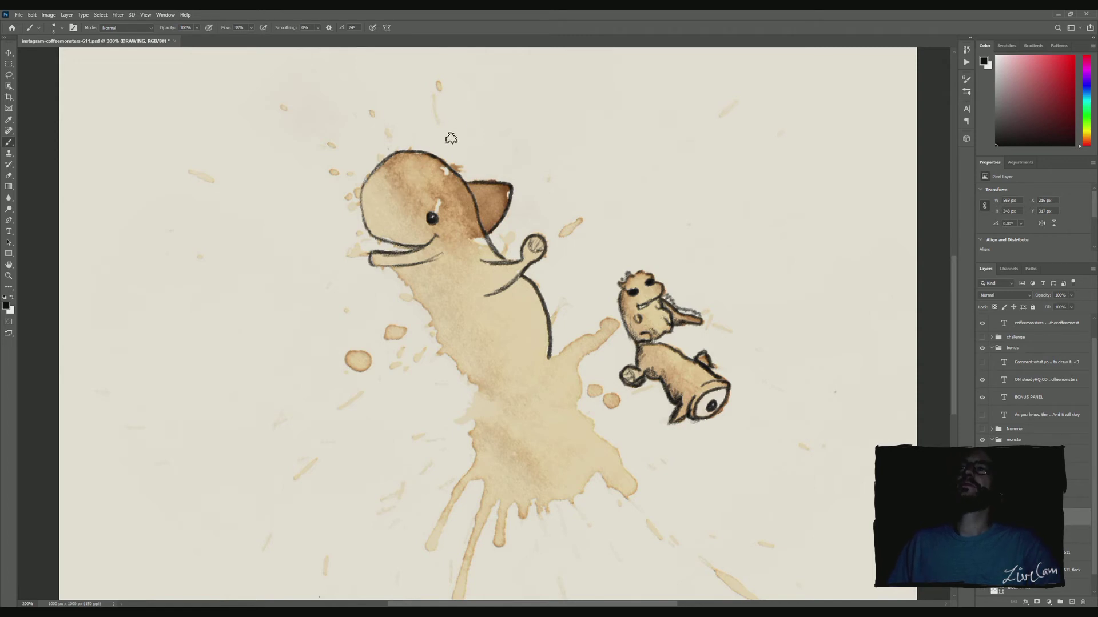
Sketch a spray of thin diagonal strokes rising from the top of the large head and hand-letter a short sound word inside.
left_click_drag(467, 143, 458, 214)
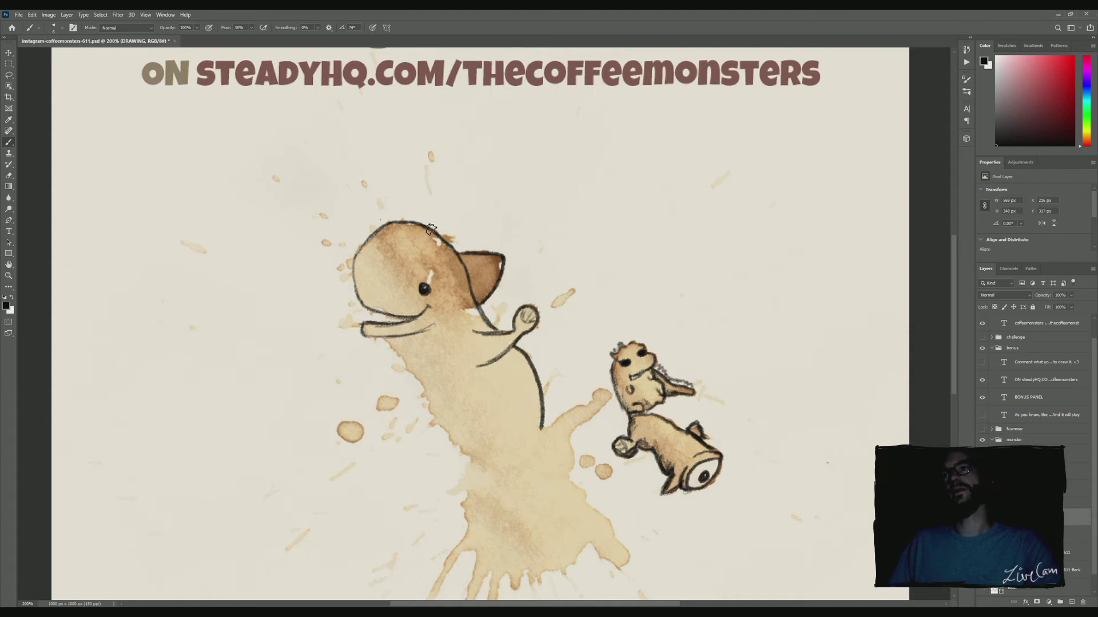
left_click_drag(430, 227, 444, 181)
left_click_drag(434, 227, 474, 195)
left_click_drag(439, 229, 486, 182)
left_click_drag(437, 220, 471, 161)
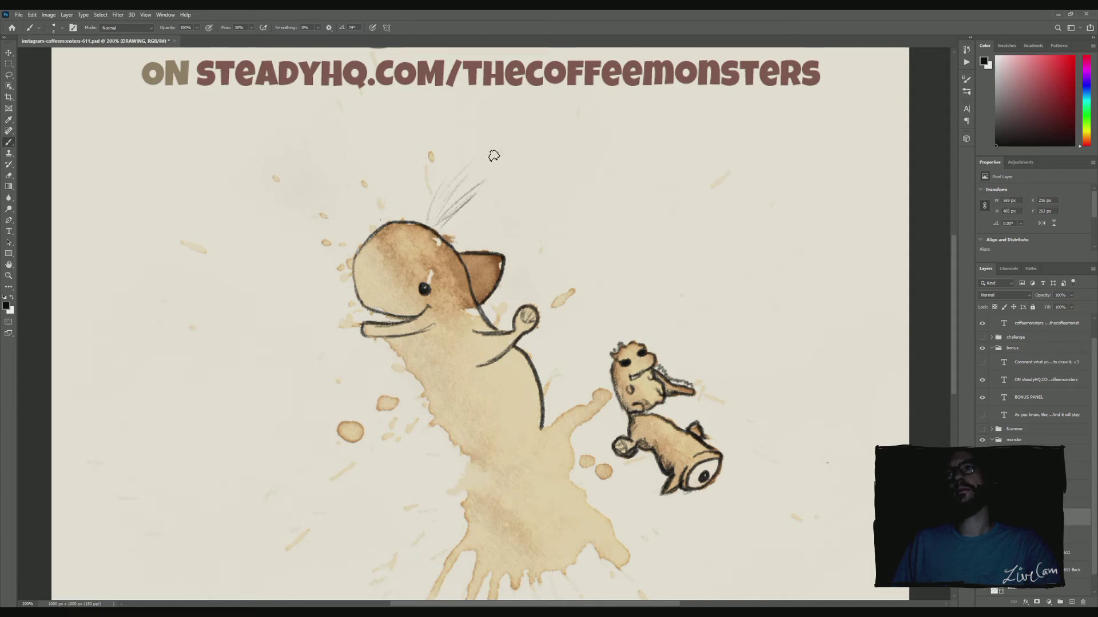
left_click_drag(441, 227, 499, 134)
left_click_drag(446, 206, 495, 150)
mouse_move(468, 203)
left_mouse_down()
mouse_move(444, 208)
mouse_move(491, 166)
mouse_move(468, 189)
left_mouse_up()
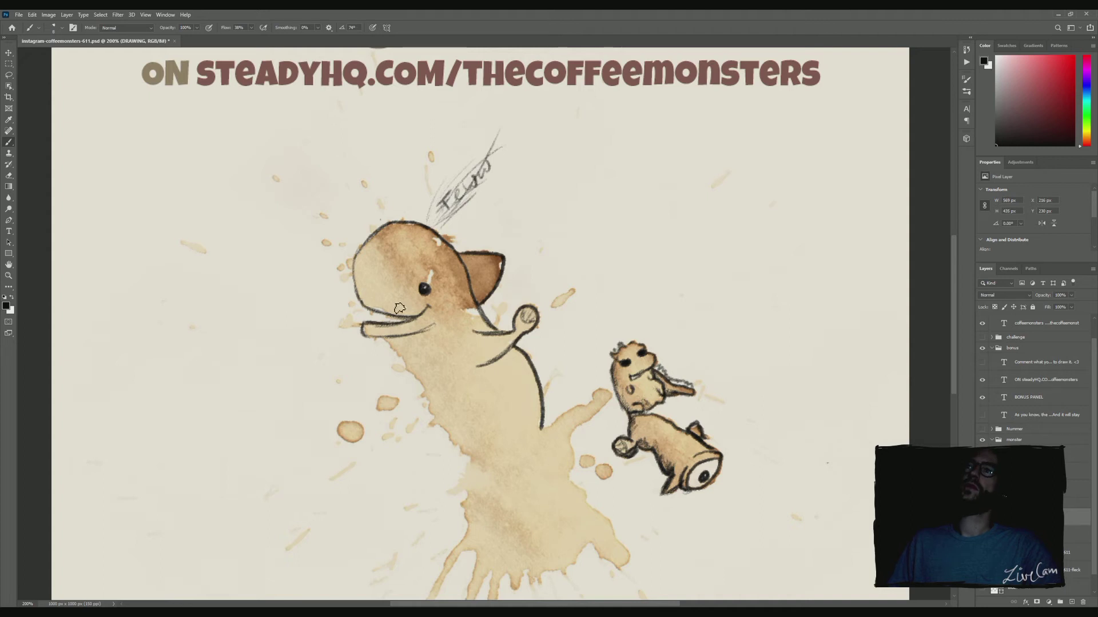
Mark a short line across the front of the open mouth and add a layer named RED between WHITE and DRAWING.
scroll(425, 301, "down", 3)
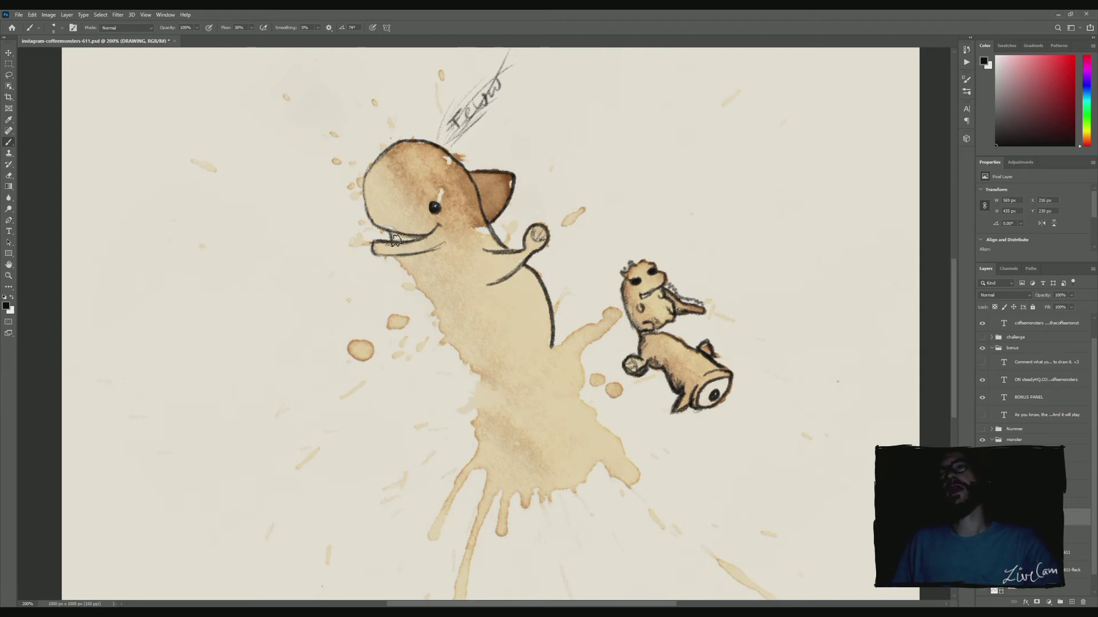
key("alt+bracketleft")
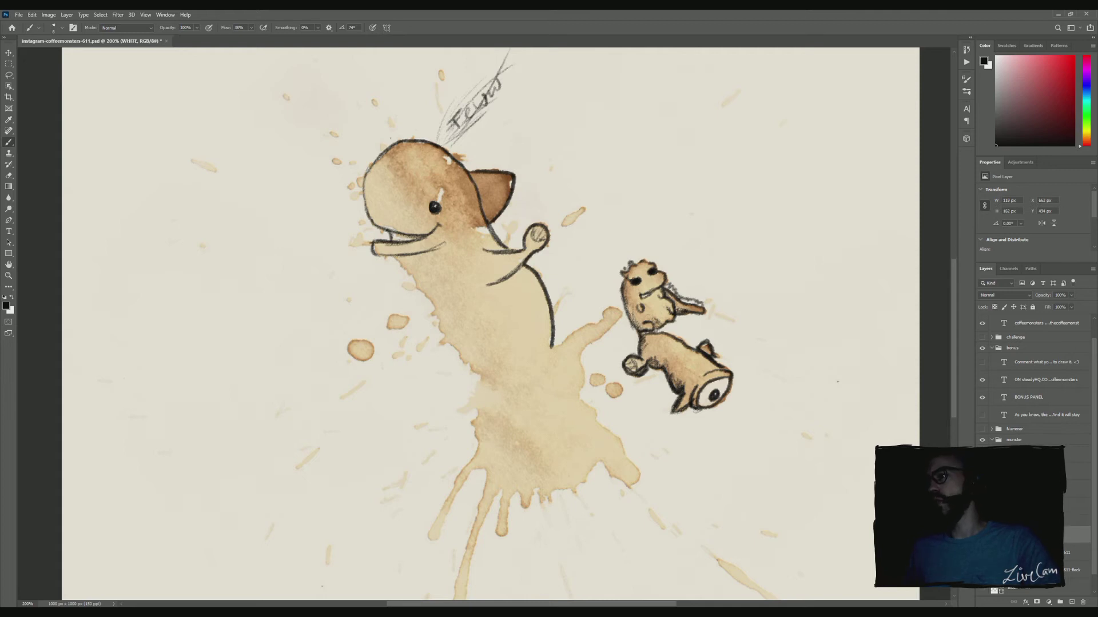
left_click(1072, 602)
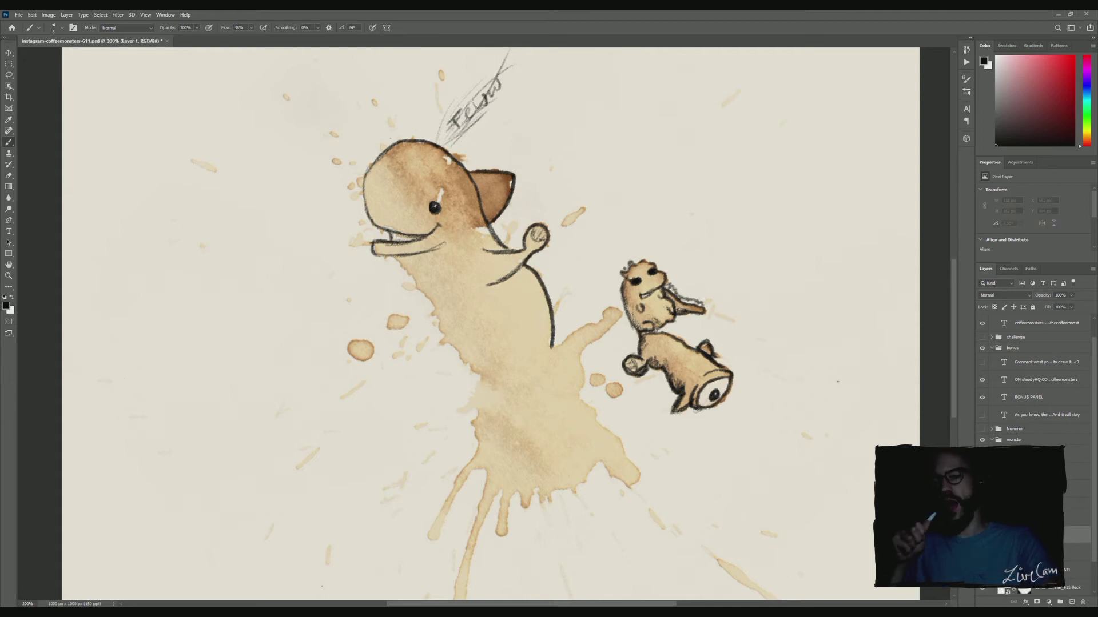
key("Return")
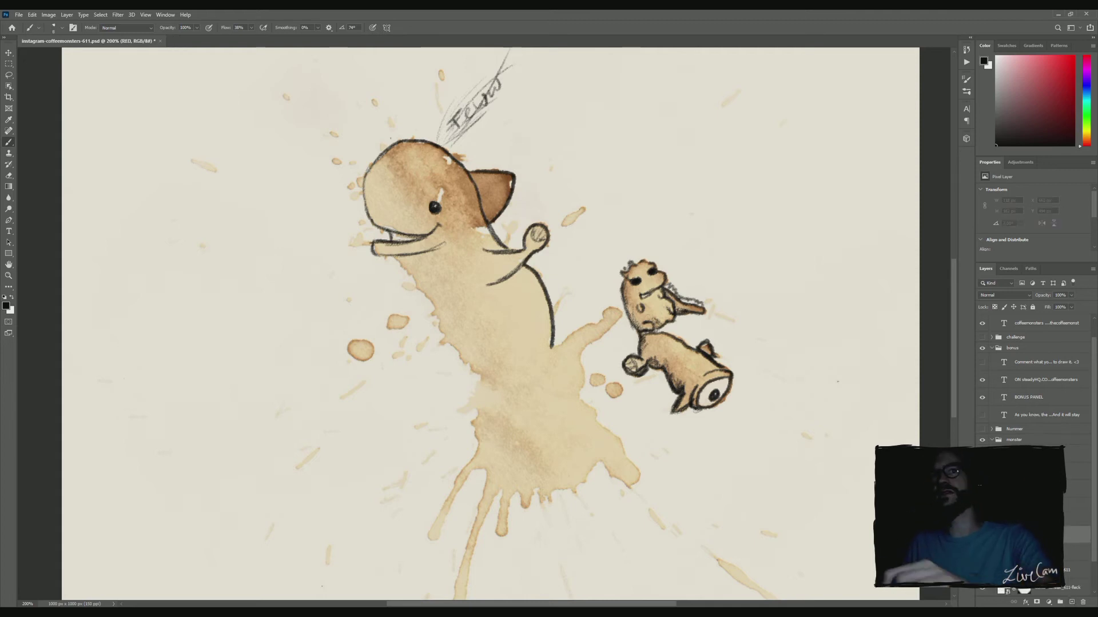
Pick a muted dark red and paint the inside of the large creature's open mouth on the RED layer.
left_click(12, 297)
key("i")
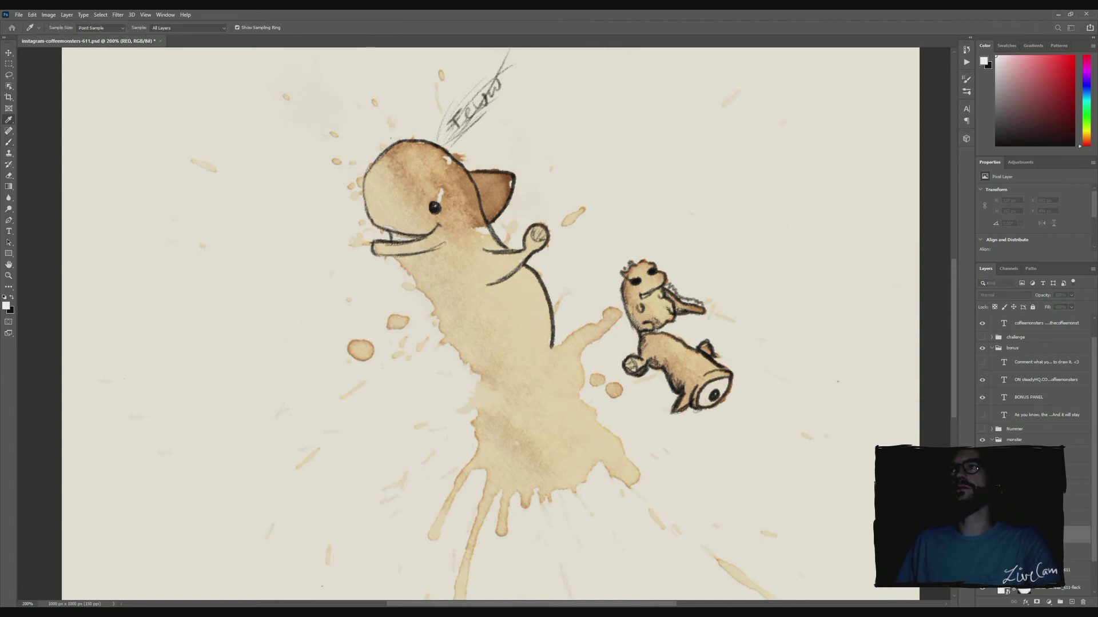
left_click(399, 243)
key("b")
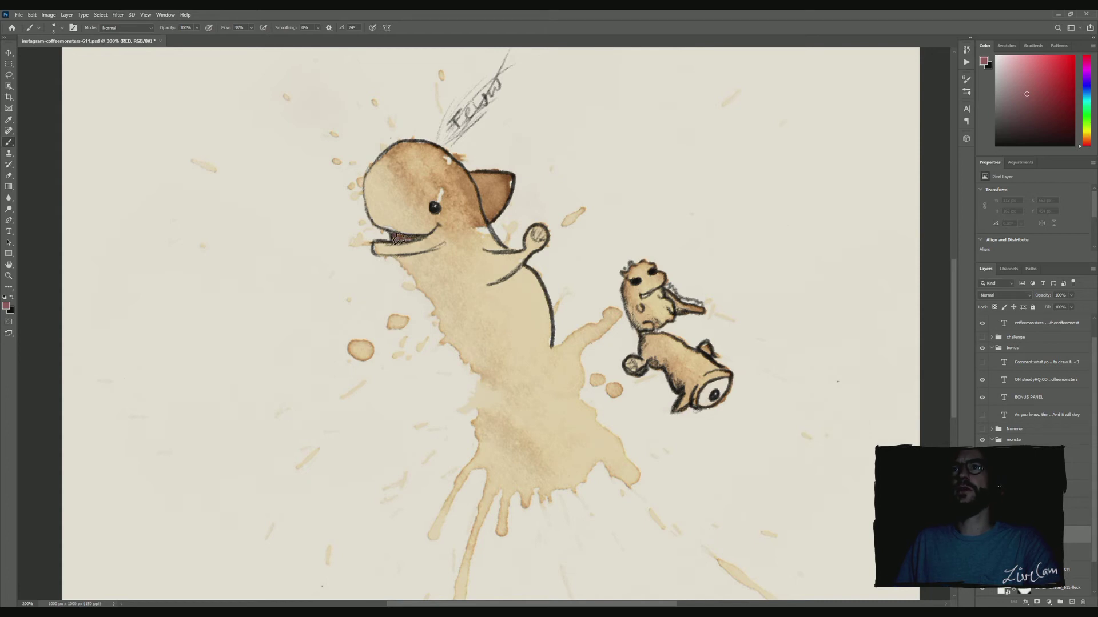
left_click_drag(398, 239, 415, 243)
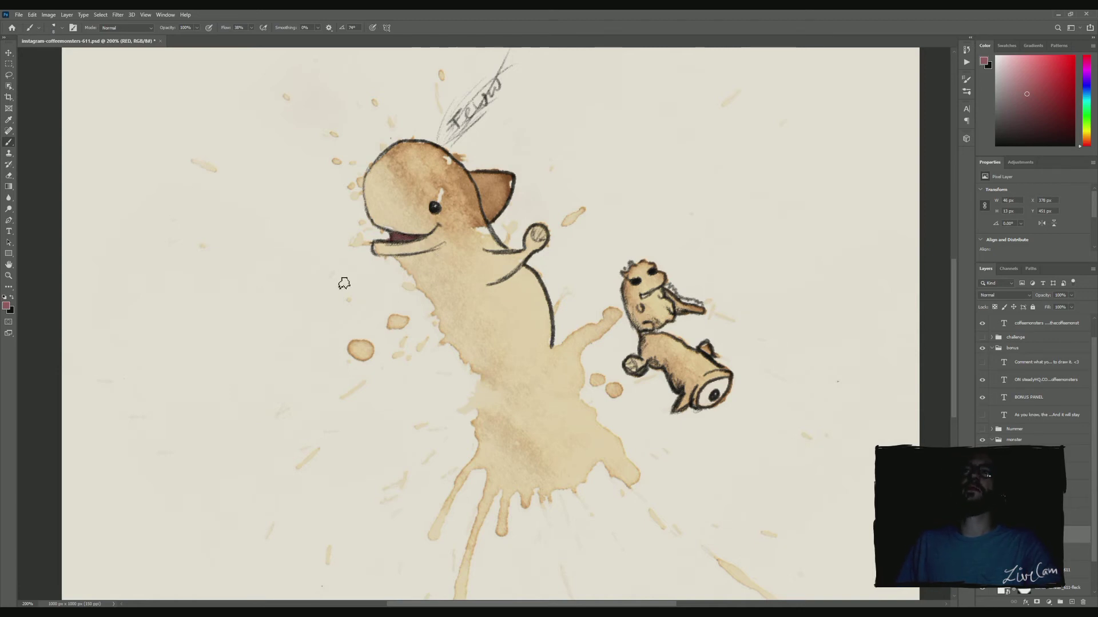
Return to the DRAWING layer with black and outline the belly side of the body from the jaw down to the splash.
left_click(12, 297)
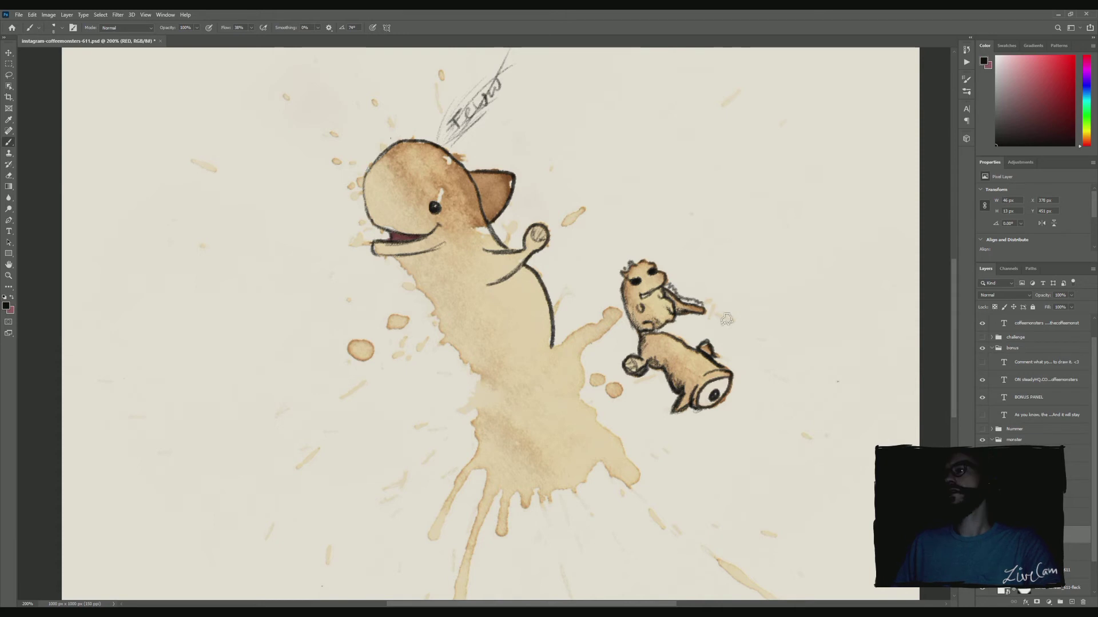
key("alt+bracketright")
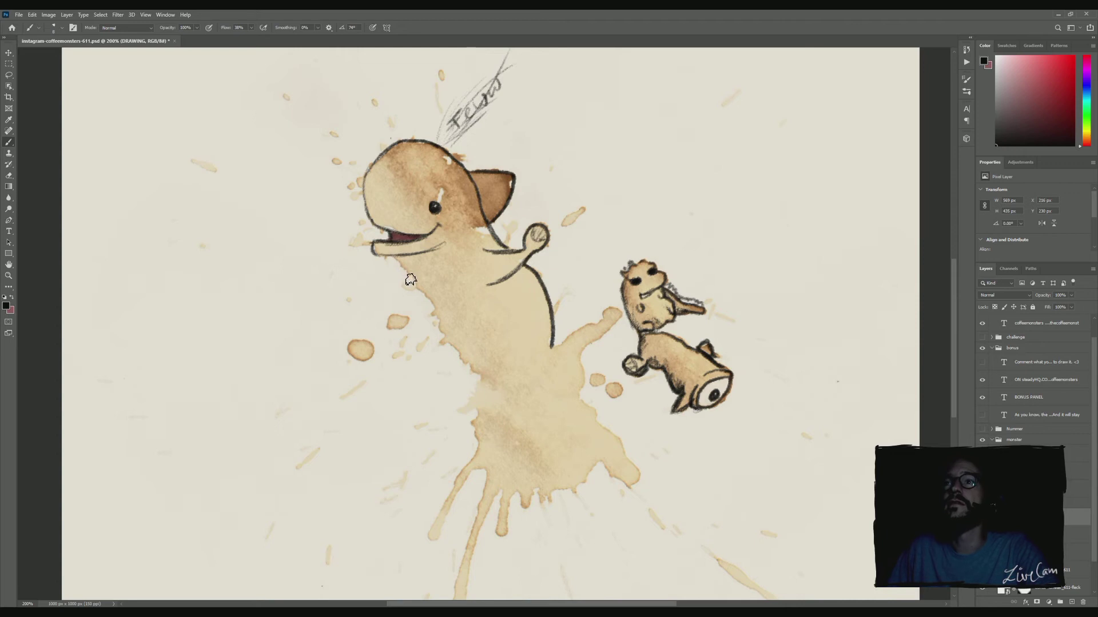
mouse_move(406, 269)
left_mouse_down()
mouse_move(418, 291)
mouse_move(408, 328)
mouse_move(423, 322)
mouse_move(446, 345)
mouse_move(438, 319)
mouse_move(480, 379)
left_mouse_up()
mouse_move(437, 312)
left_mouse_down()
mouse_move(477, 367)
mouse_move(437, 317)
mouse_move(442, 326)
left_mouse_up()
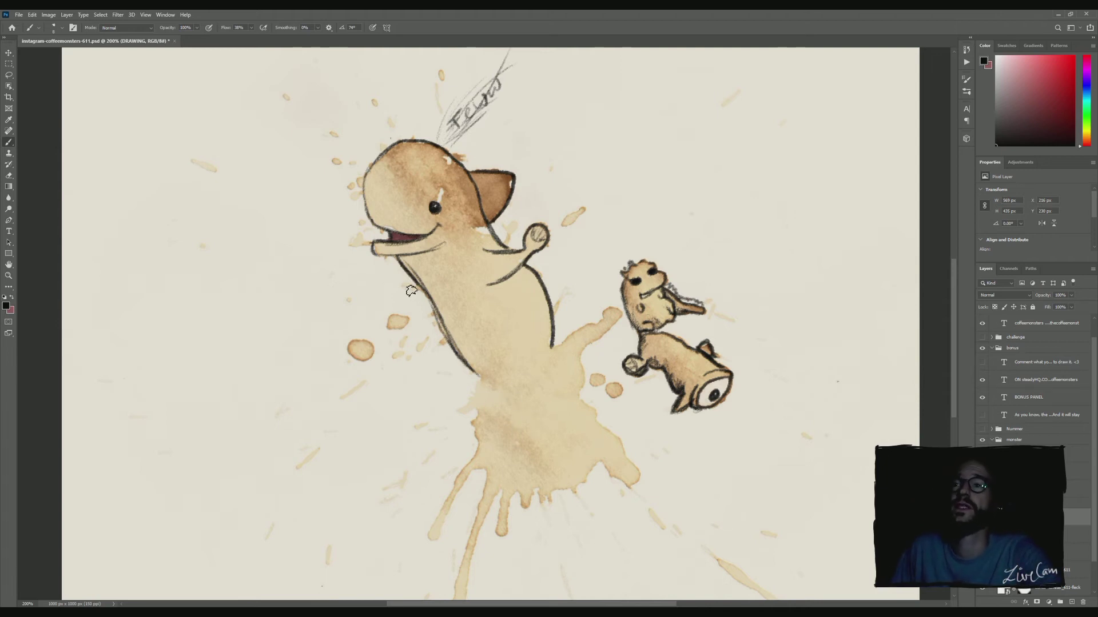
Draw a thin second arm ending in the small droplet beside the belly and erase the body line where the arm joins.
left_click_drag(407, 290, 395, 316)
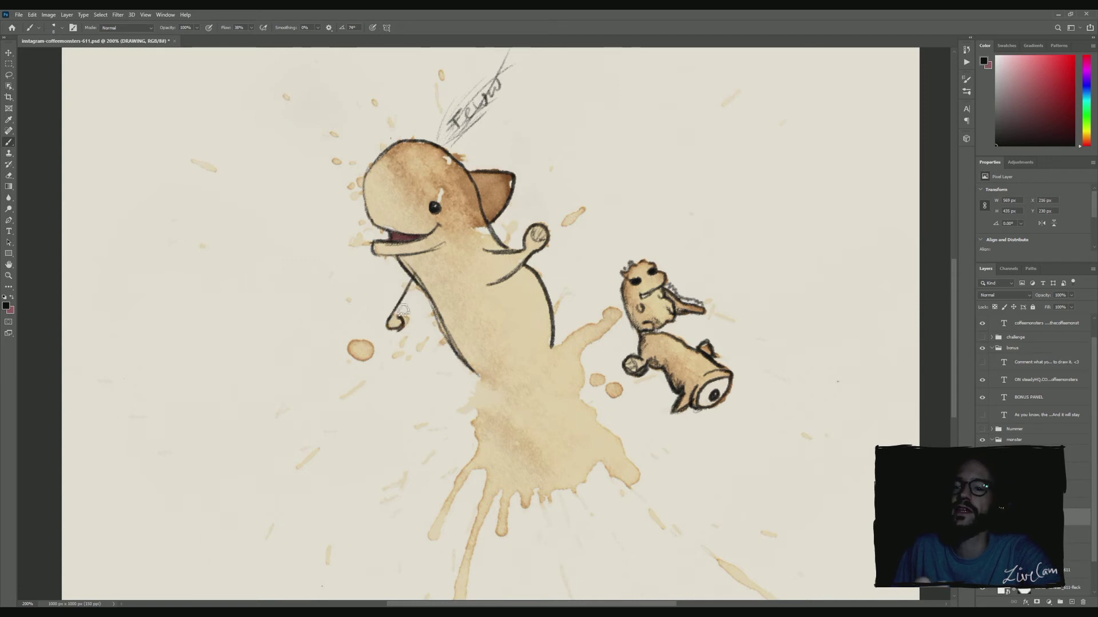
mouse_move(400, 317)
left_mouse_down()
mouse_move(392, 331)
mouse_move(430, 290)
left_mouse_up()
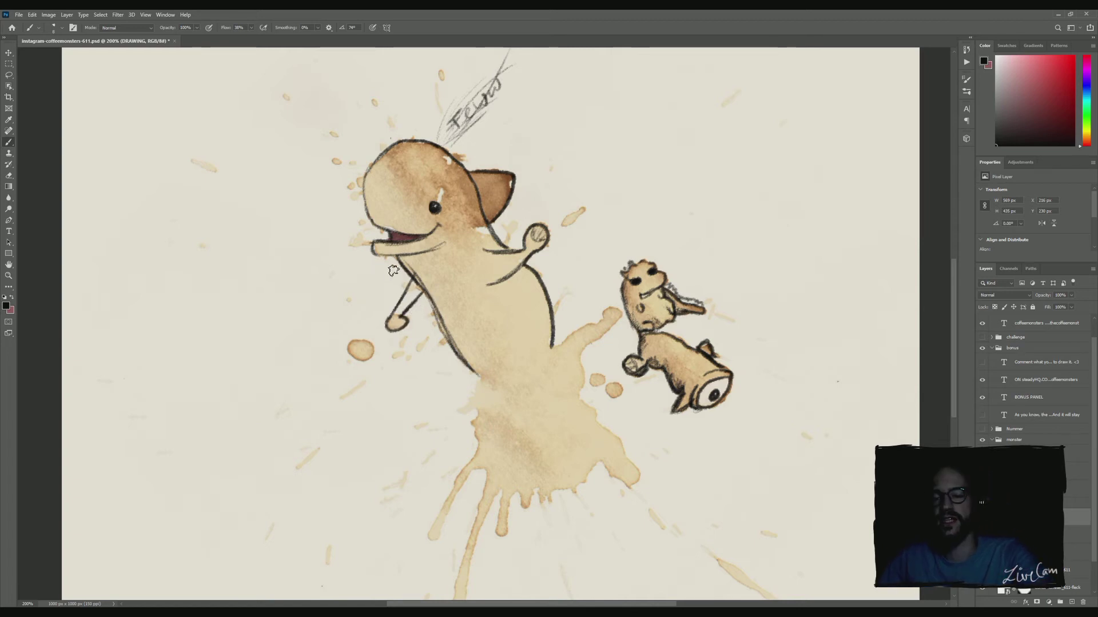
key("e")
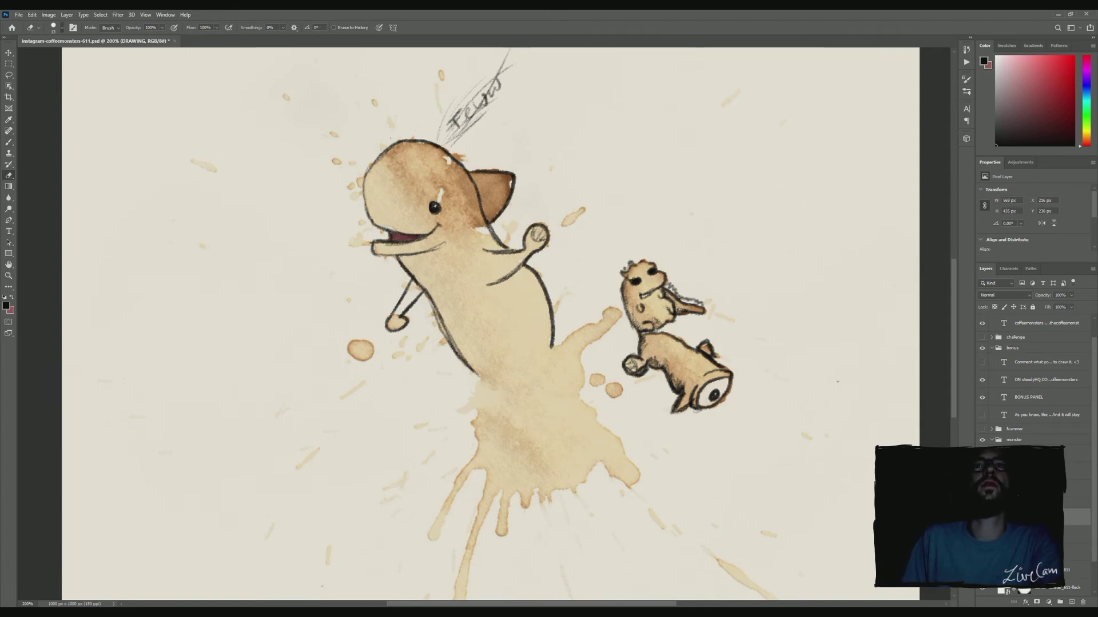
key("b")
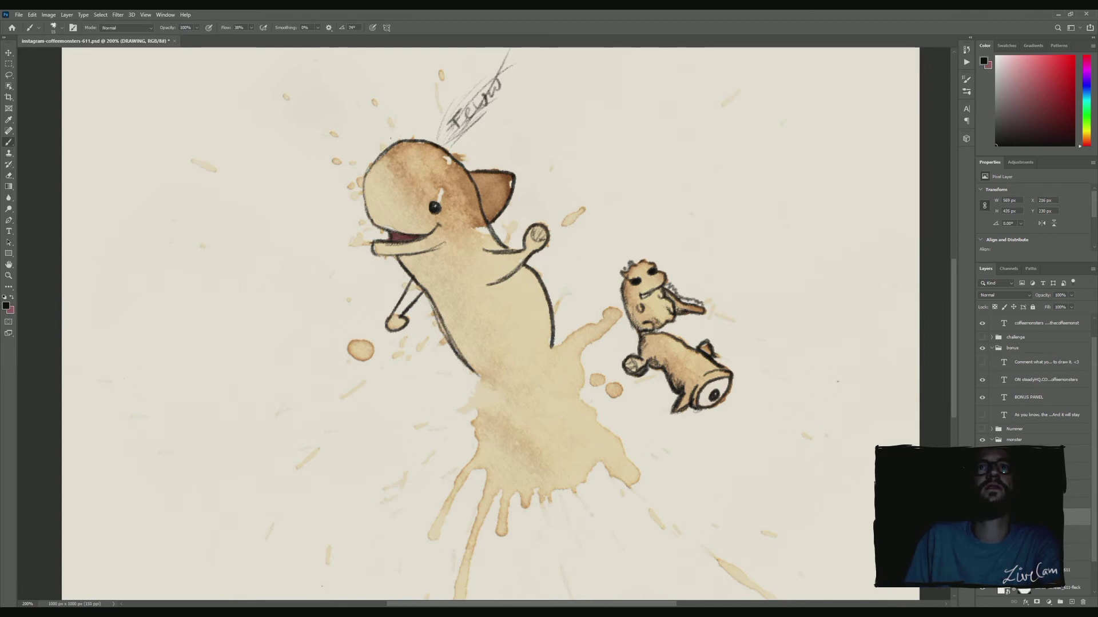
left_click(266, 253)
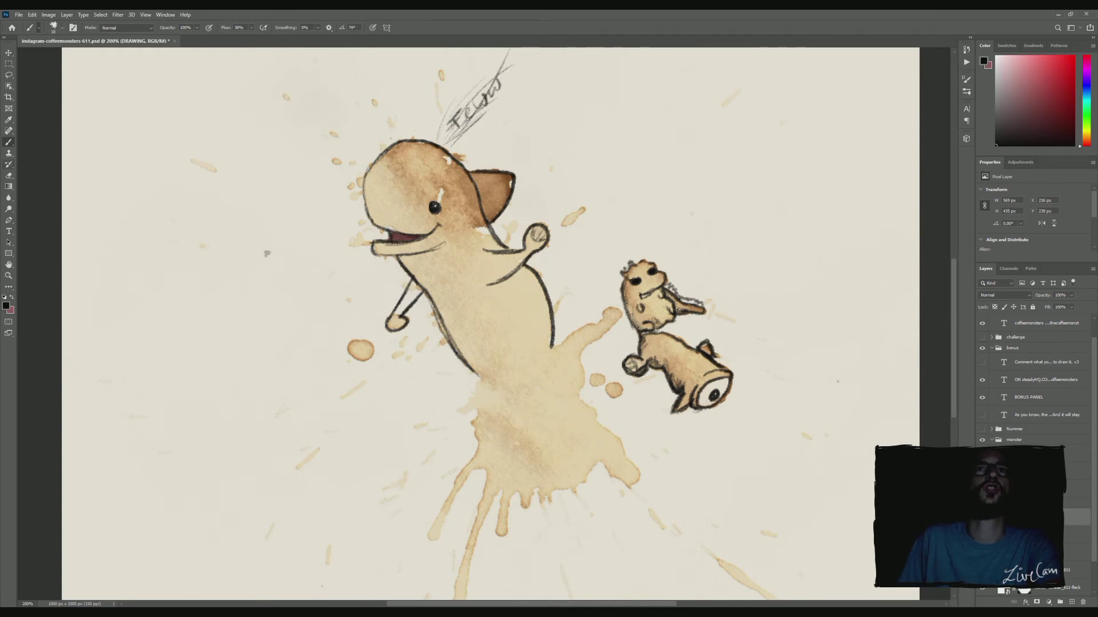
key("e")
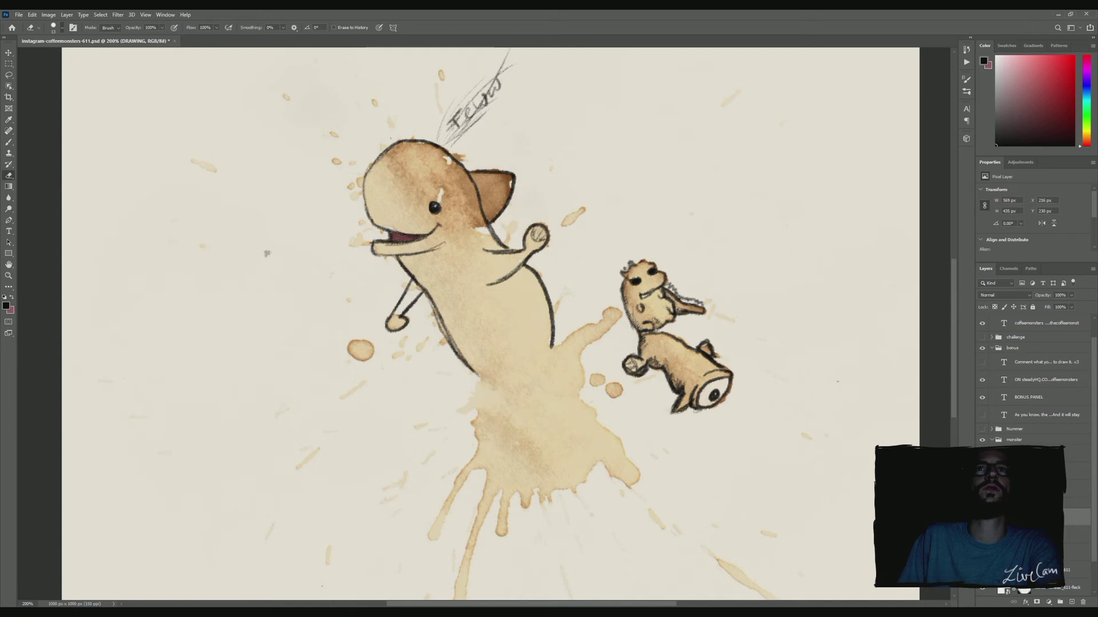
key("b")
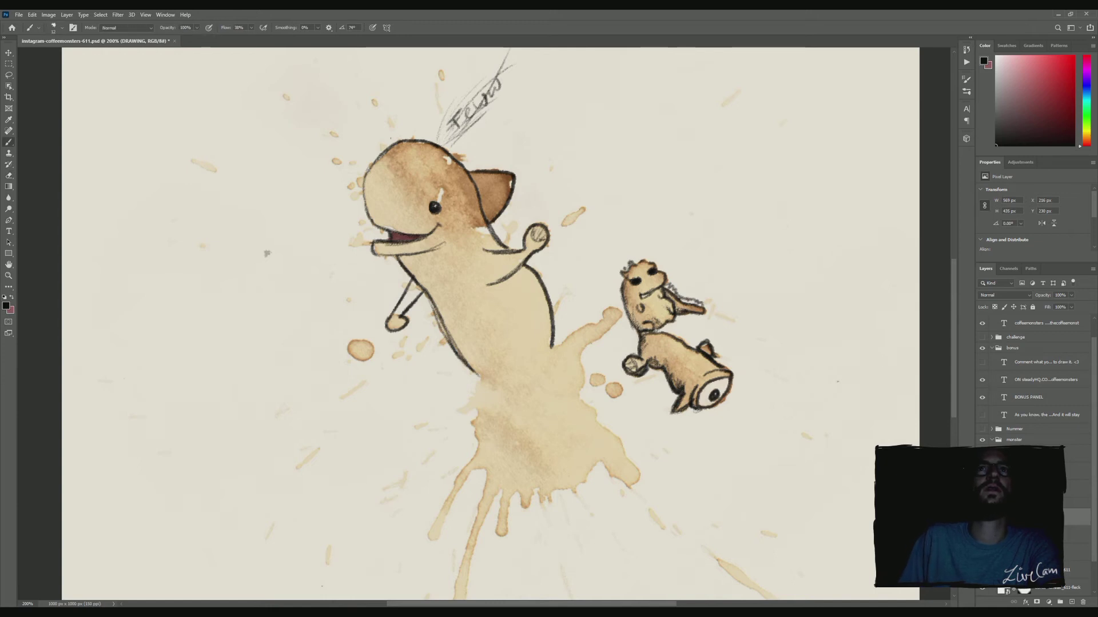
key("bracketright")
key("bracketright")
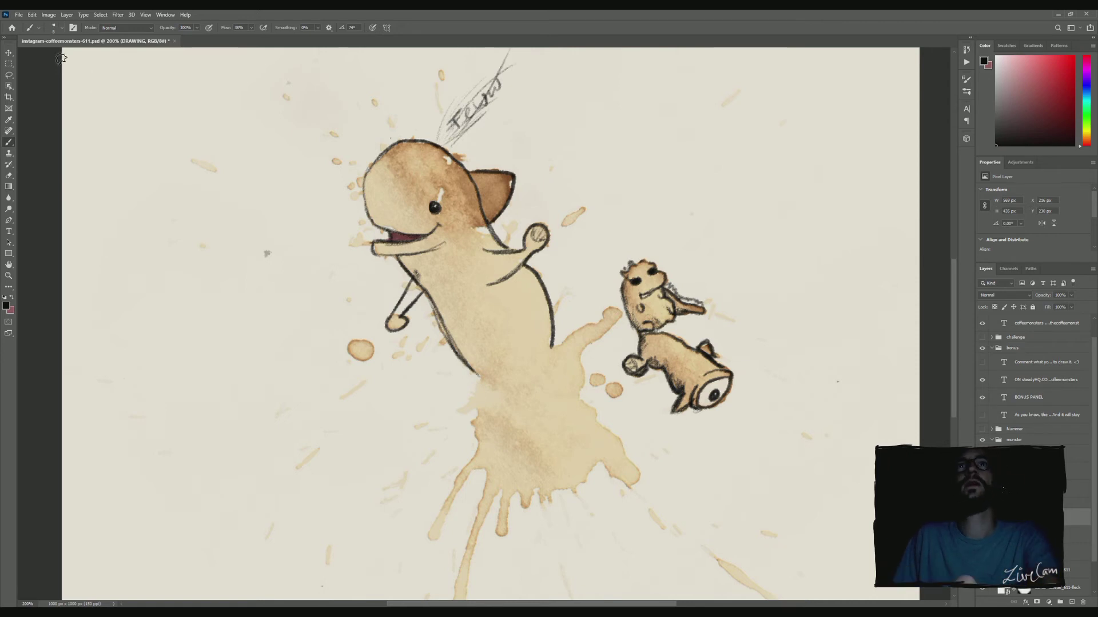
key("bracketleft")
key("bracketleft")
key("bracketleft")
key("e")
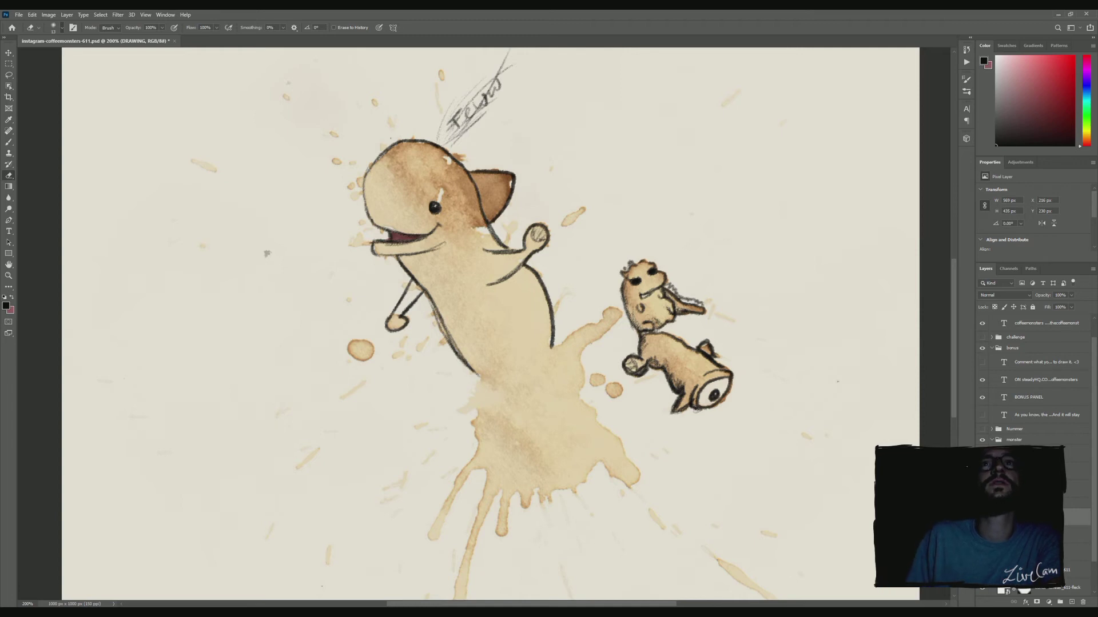
key("bracketright")
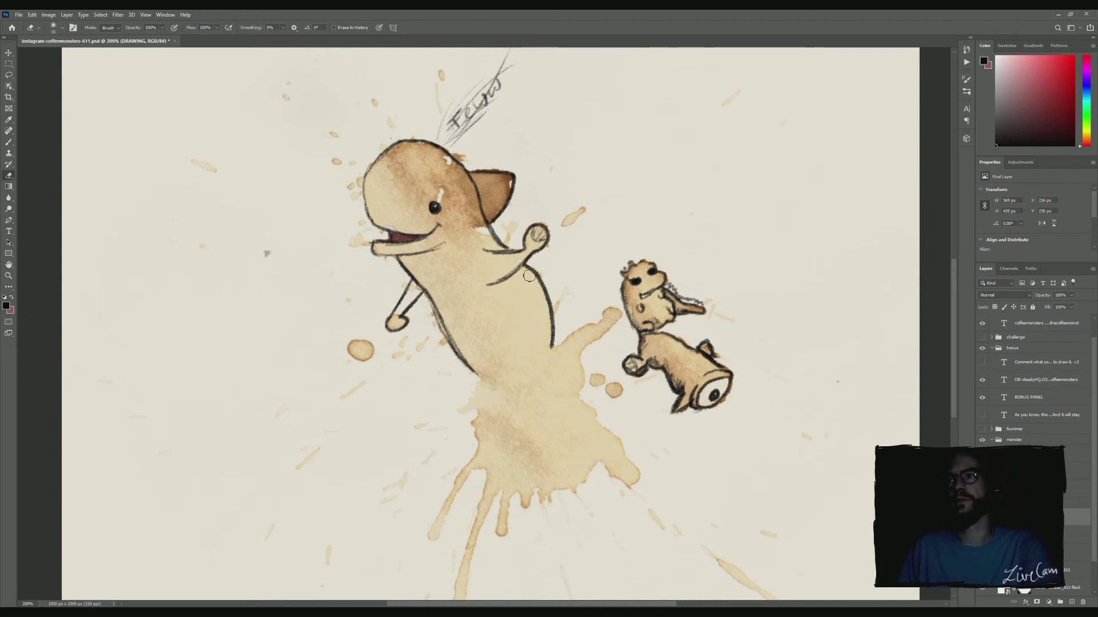
key("b")
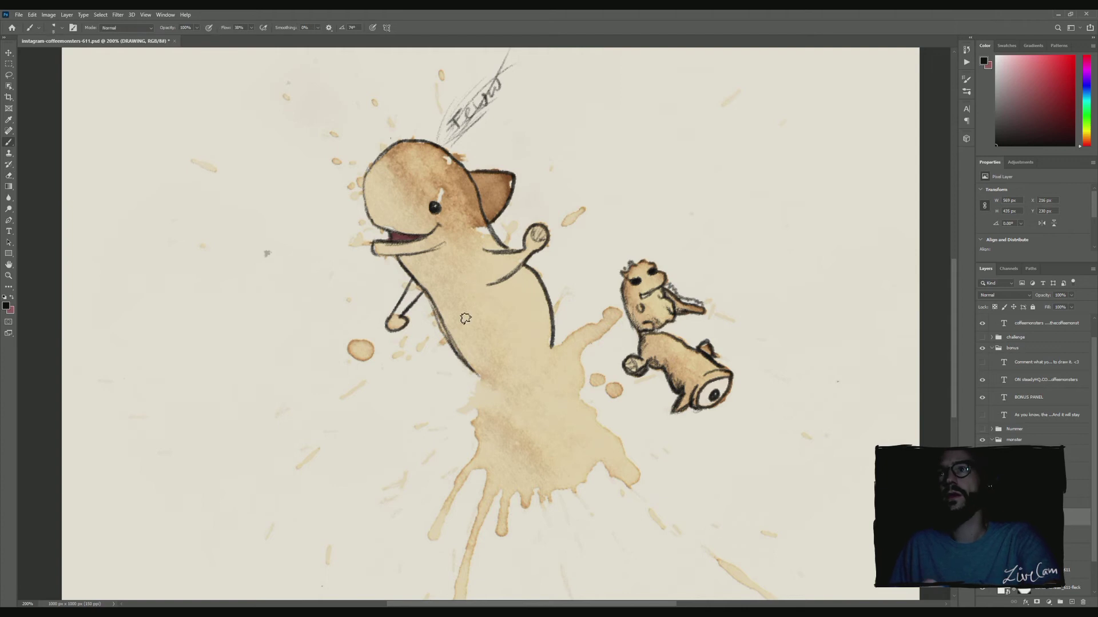
left_click_drag(389, 394, 431, 391)
key("ctrl+z")
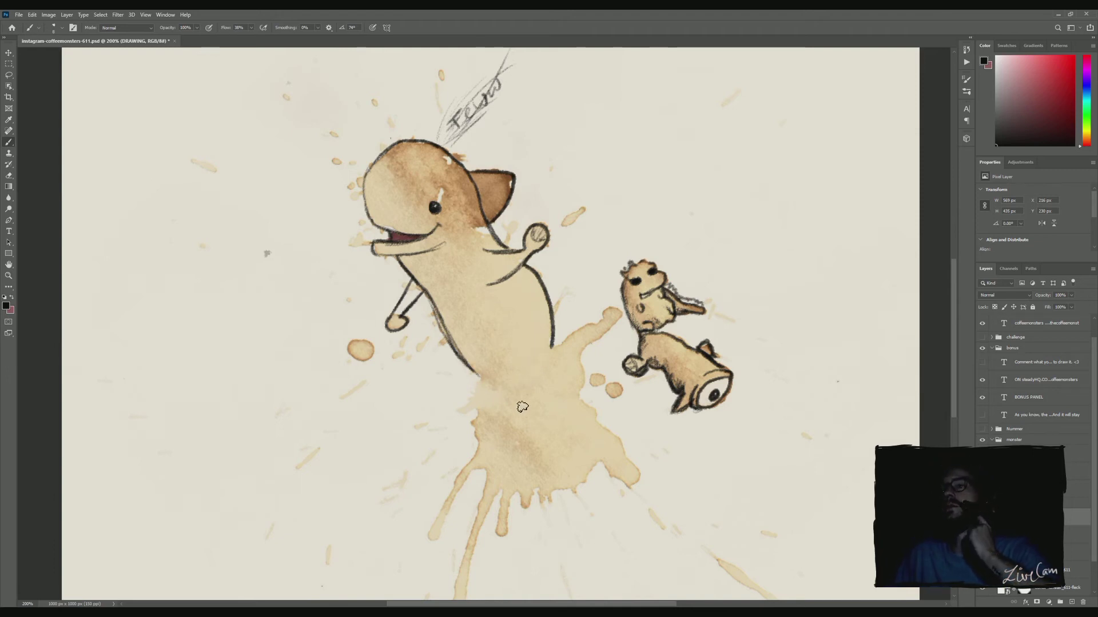
Outline the large creature's lower belly edge down to the drips and the stain branch on its back, cleaning up the branch's rounded tip.
left_click_drag(527, 456, 472, 401)
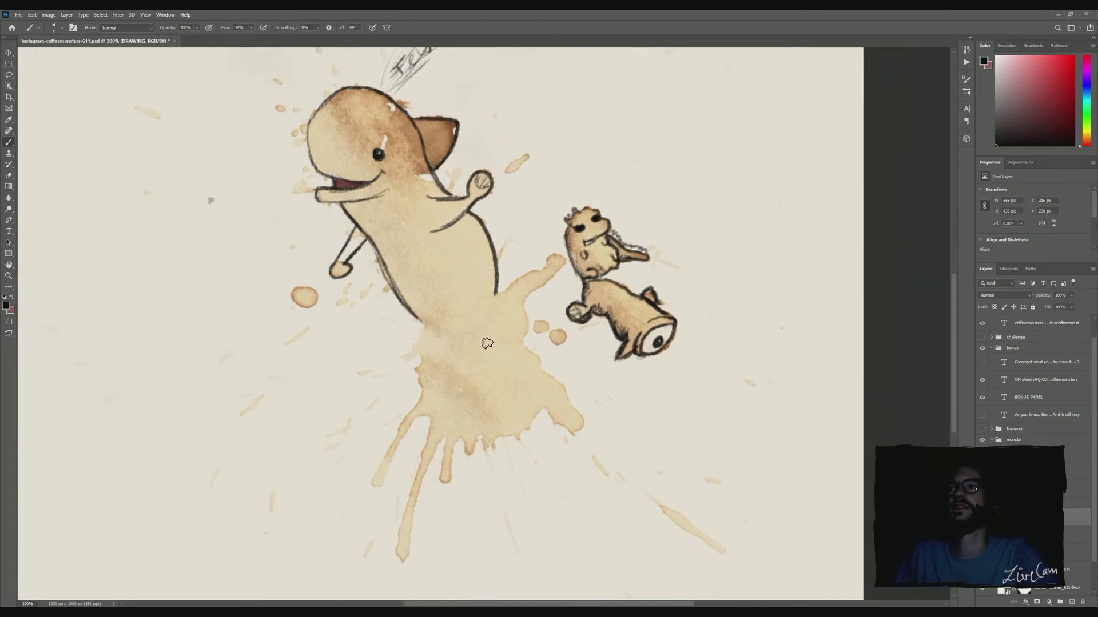
left_click_drag(422, 321, 417, 402)
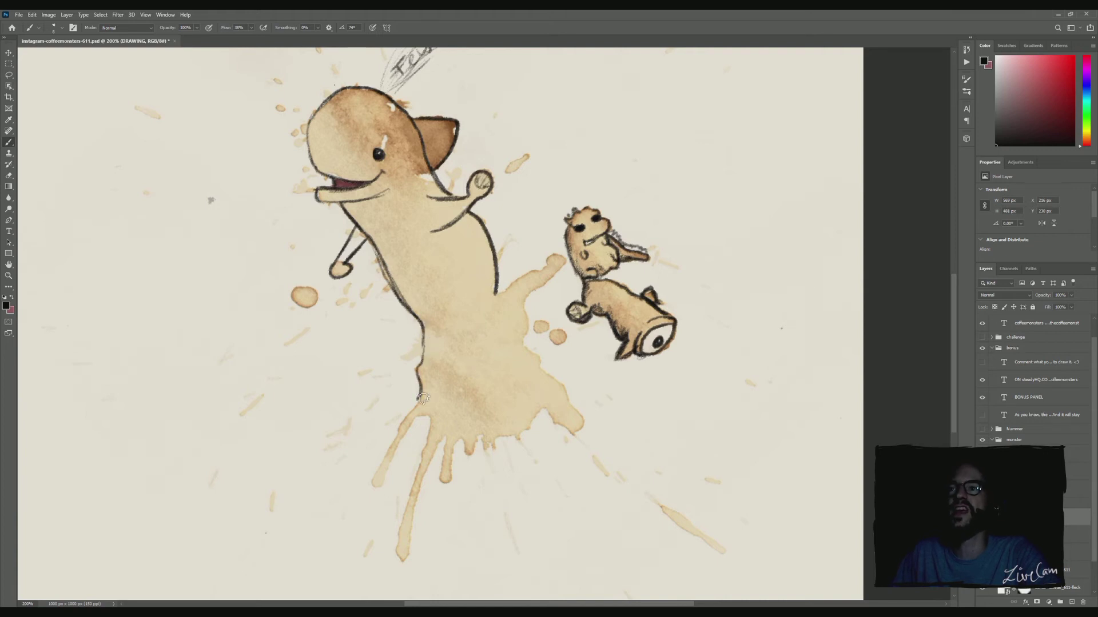
mouse_move(498, 292)
left_mouse_down()
mouse_move(509, 273)
mouse_move(518, 298)
mouse_move(497, 293)
mouse_move(558, 262)
left_mouse_up()
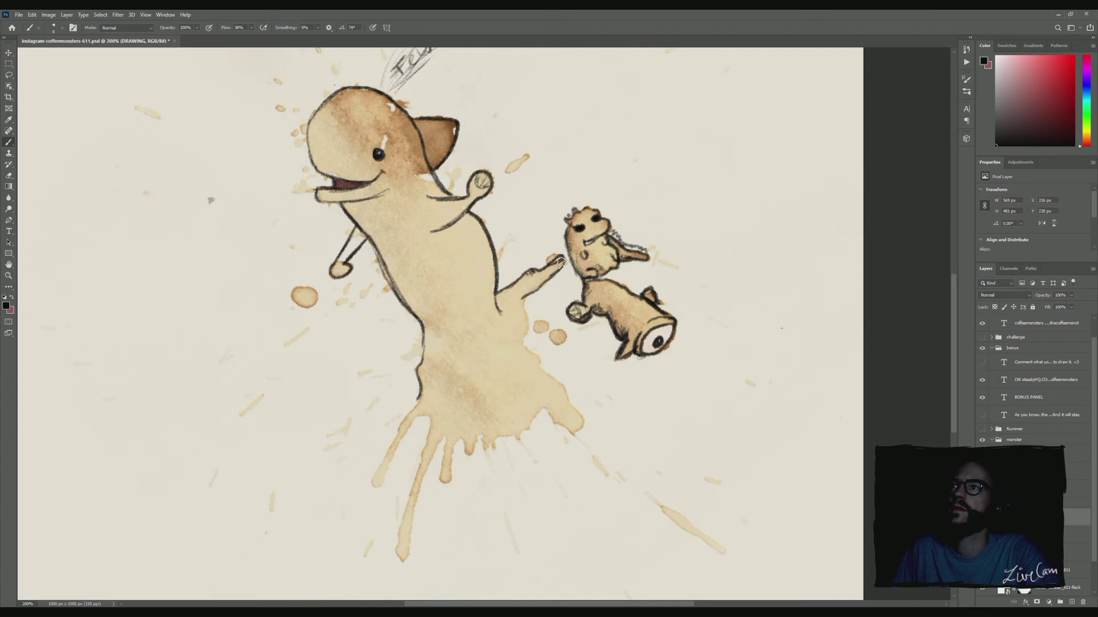
key("e")
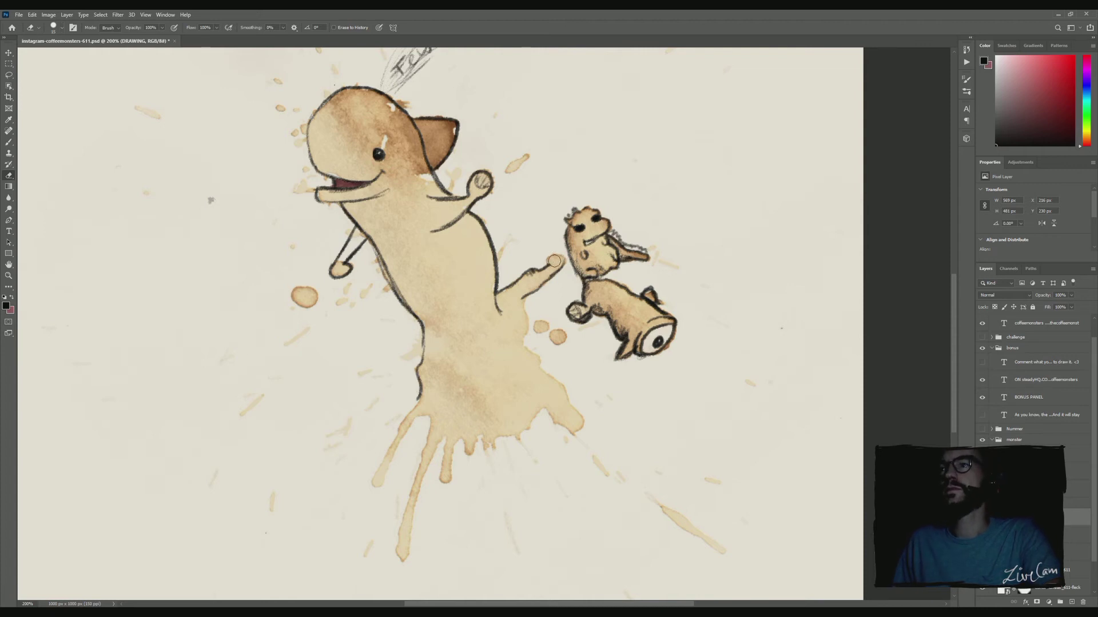
Shade the belly edge below the jaw, the thin arm and the front of the head with fine black hatching.
key("b")
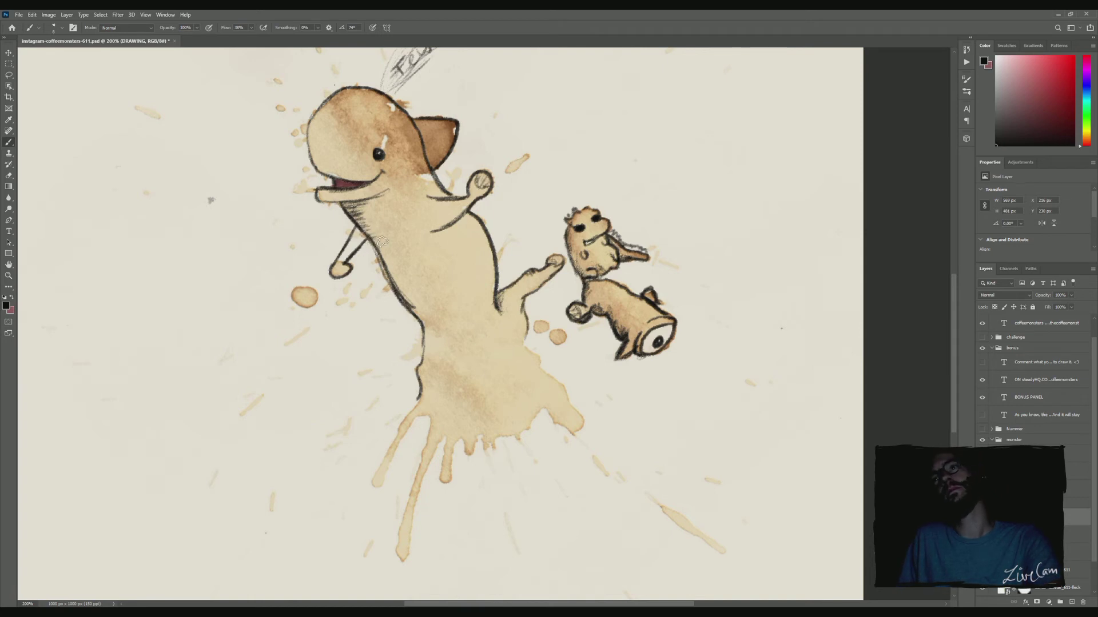
left_click_drag(378, 254, 395, 270)
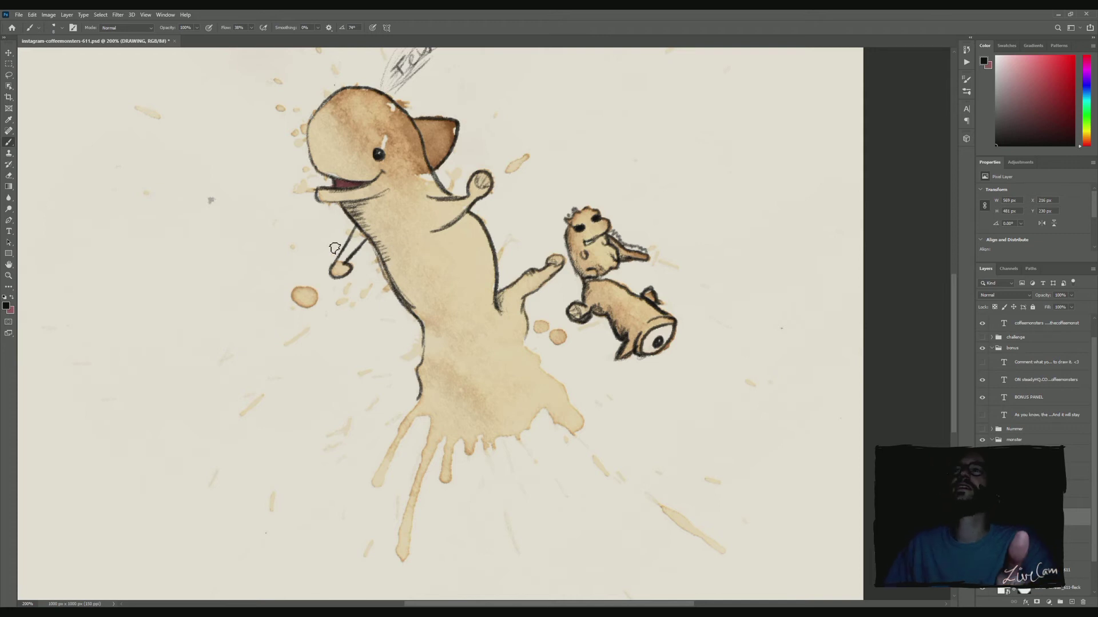
mouse_move(353, 212)
left_mouse_down()
mouse_move(384, 250)
mouse_move(425, 334)
left_mouse_up()
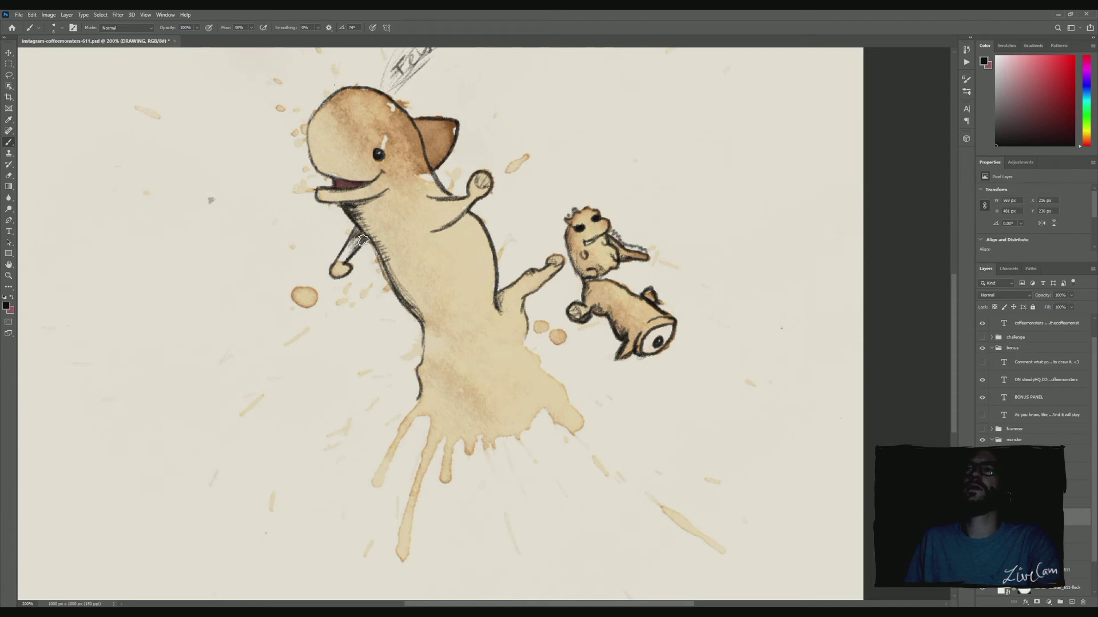
left_click_drag(353, 243, 338, 273)
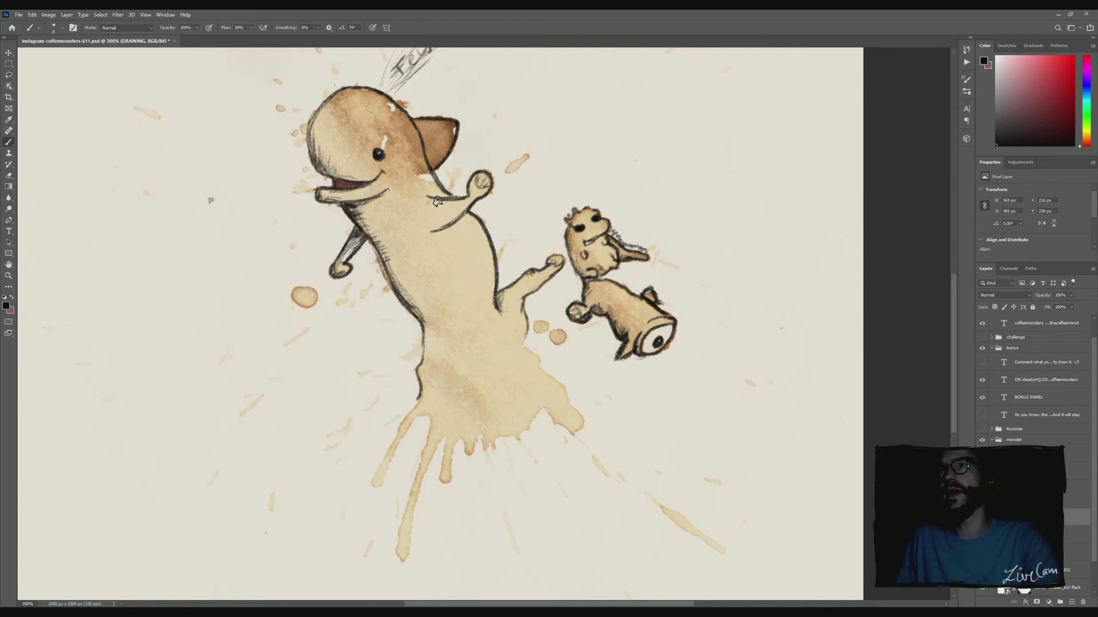
Hatch shadows at the base of the raised arm, under the jaw and along the belly edge down to the waist.
mouse_move(430, 198)
left_mouse_down()
mouse_move(418, 224)
mouse_move(450, 222)
mouse_move(430, 236)
left_mouse_up()
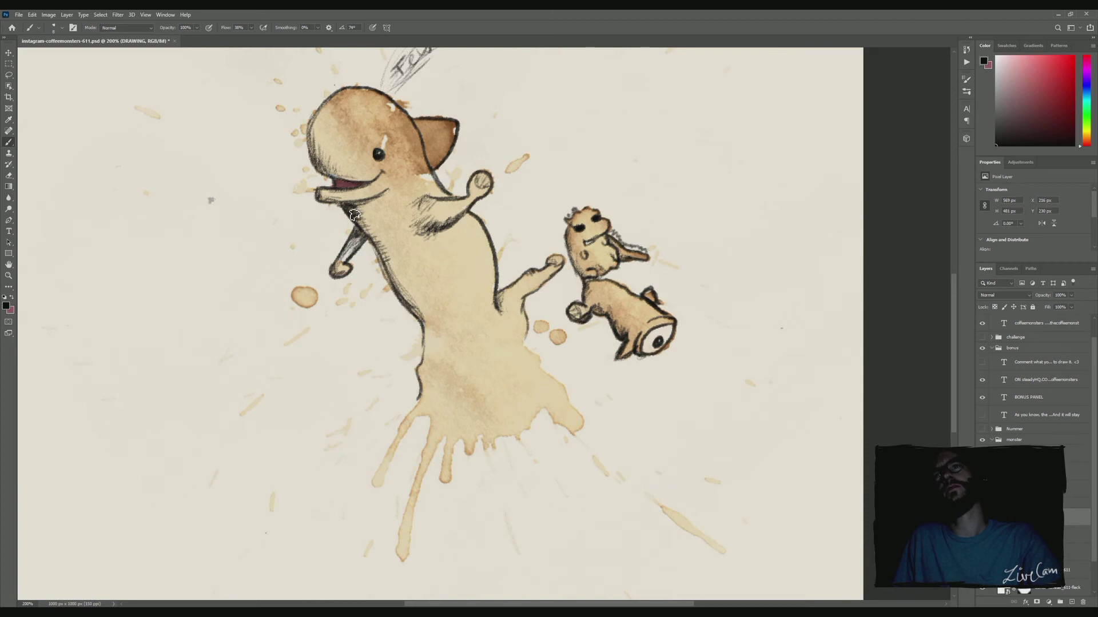
left_click_drag(355, 213, 367, 225)
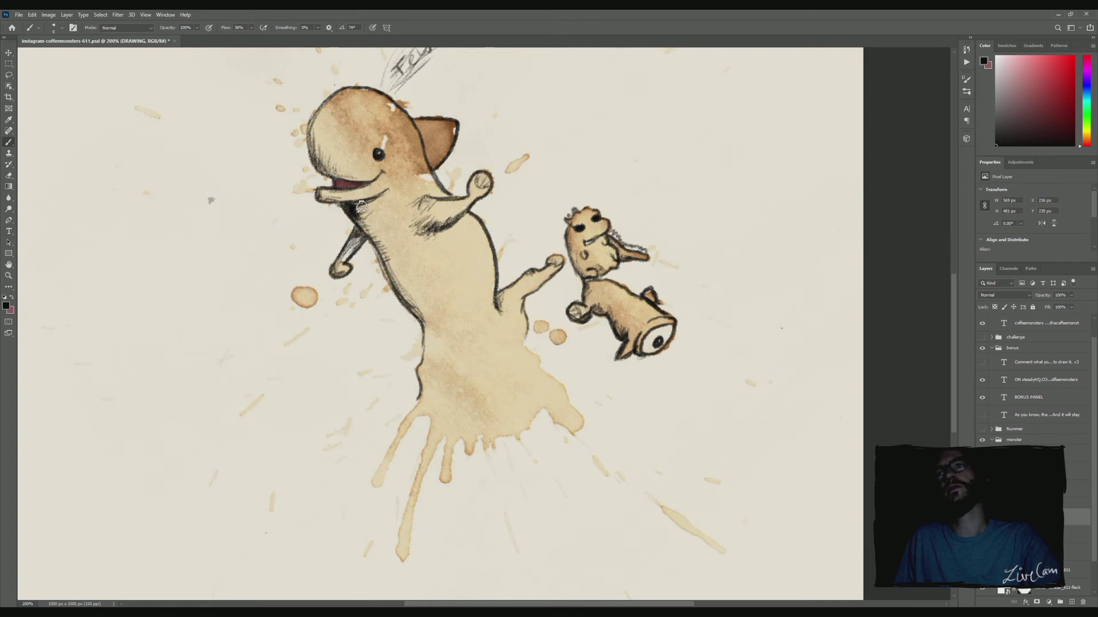
mouse_move(361, 207)
left_mouse_down()
mouse_move(410, 287)
mouse_move(383, 254)
mouse_move(398, 280)
left_mouse_up()
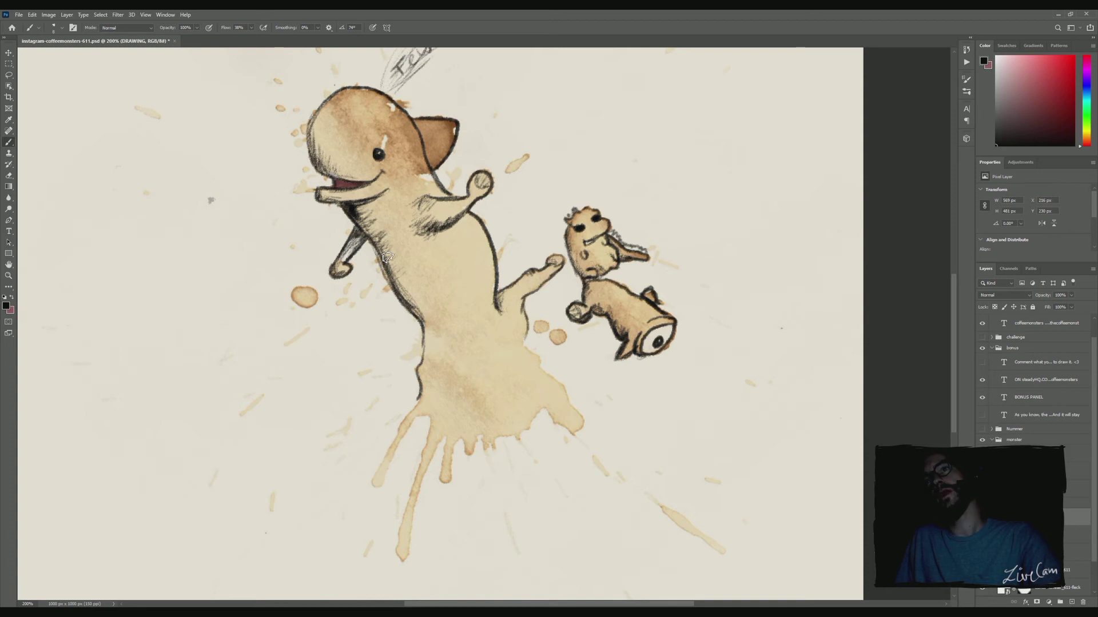
left_click_drag(386, 258, 429, 311)
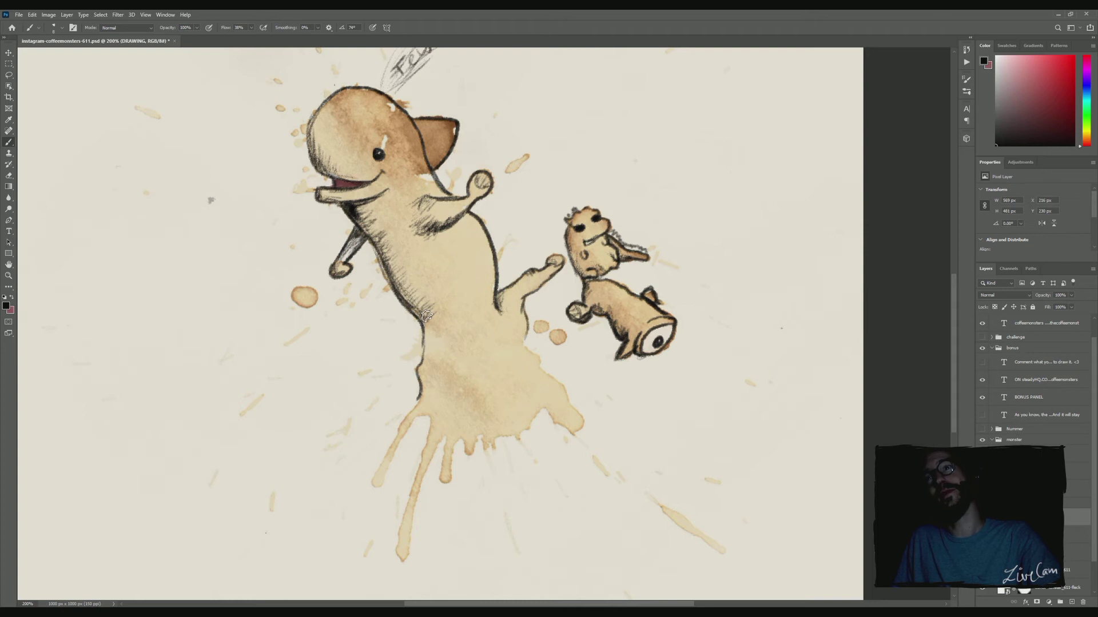
mouse_move(426, 317)
left_mouse_down()
mouse_move(424, 367)
mouse_move(433, 334)
left_mouse_up()
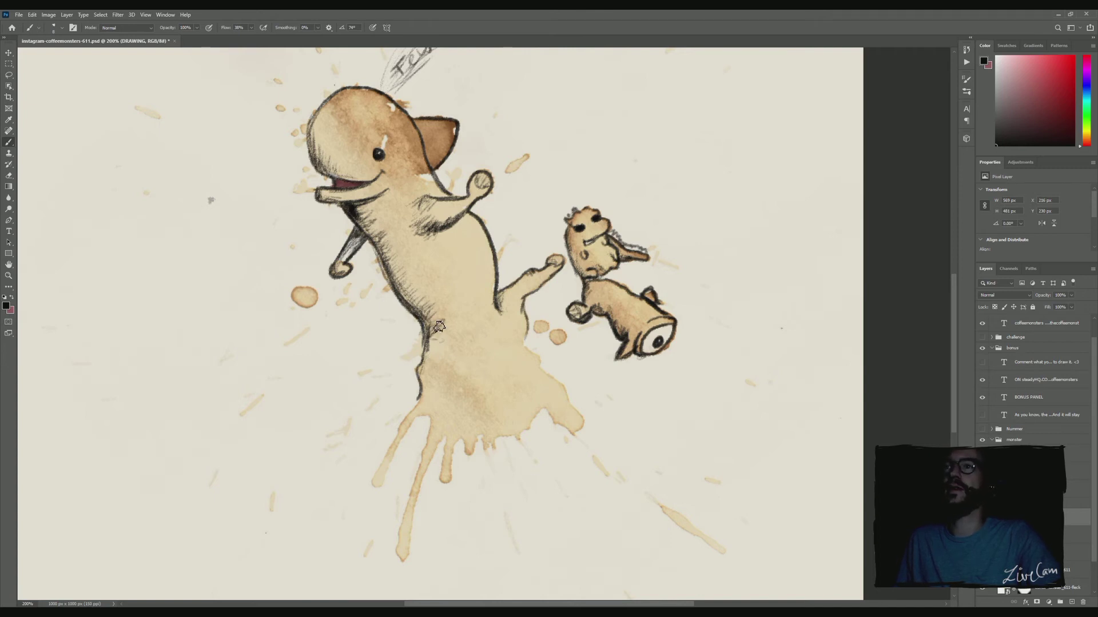
Outline the hanging drips as tentacles, extend their fold lines up into the body and add small drips between them.
mouse_move(407, 424)
left_mouse_down()
mouse_move(378, 490)
mouse_move(419, 421)
left_mouse_up()
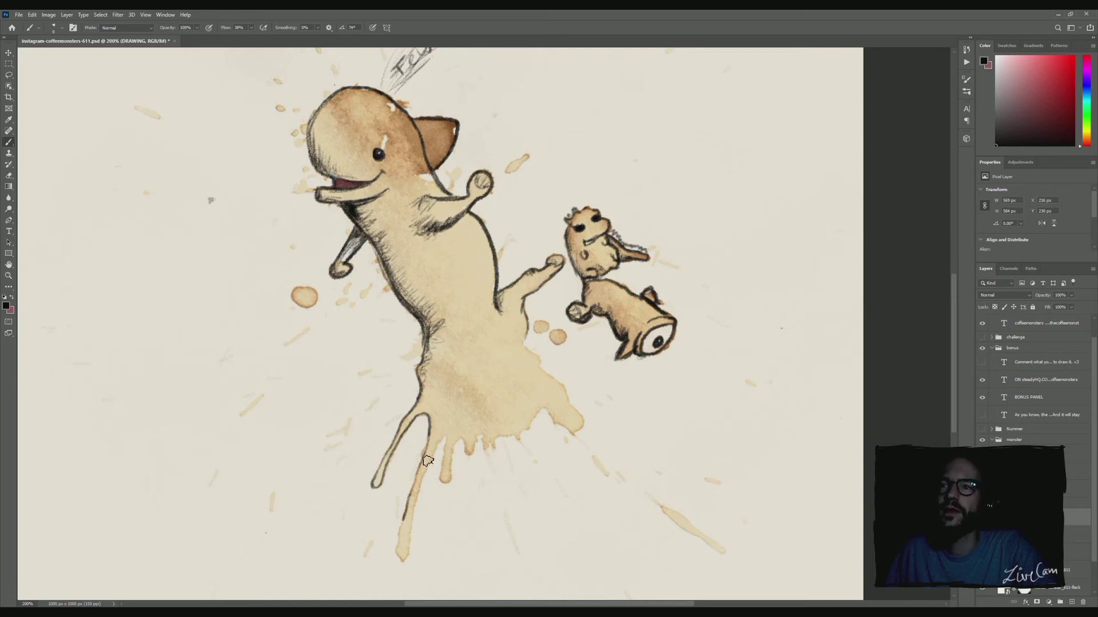
mouse_move(400, 562)
left_mouse_down()
mouse_move(419, 482)
mouse_move(452, 420)
mouse_move(441, 479)
mouse_move(448, 454)
mouse_move(452, 485)
left_mouse_up()
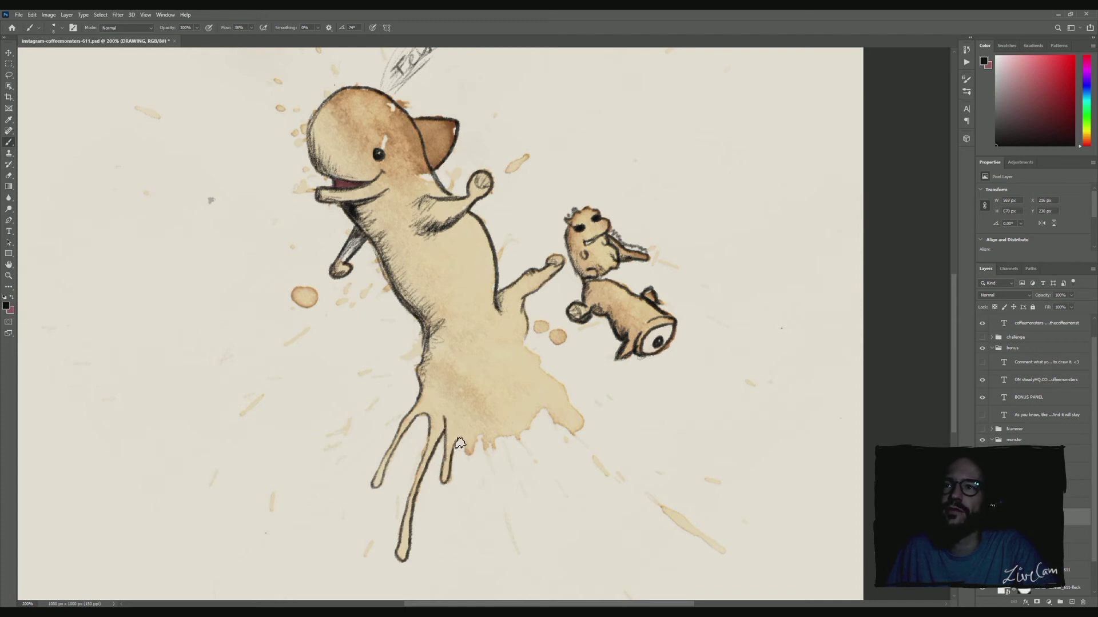
mouse_move(464, 441)
left_mouse_down()
mouse_move(472, 458)
mouse_move(481, 437)
mouse_move(488, 454)
mouse_move(494, 426)
mouse_move(488, 441)
left_mouse_up()
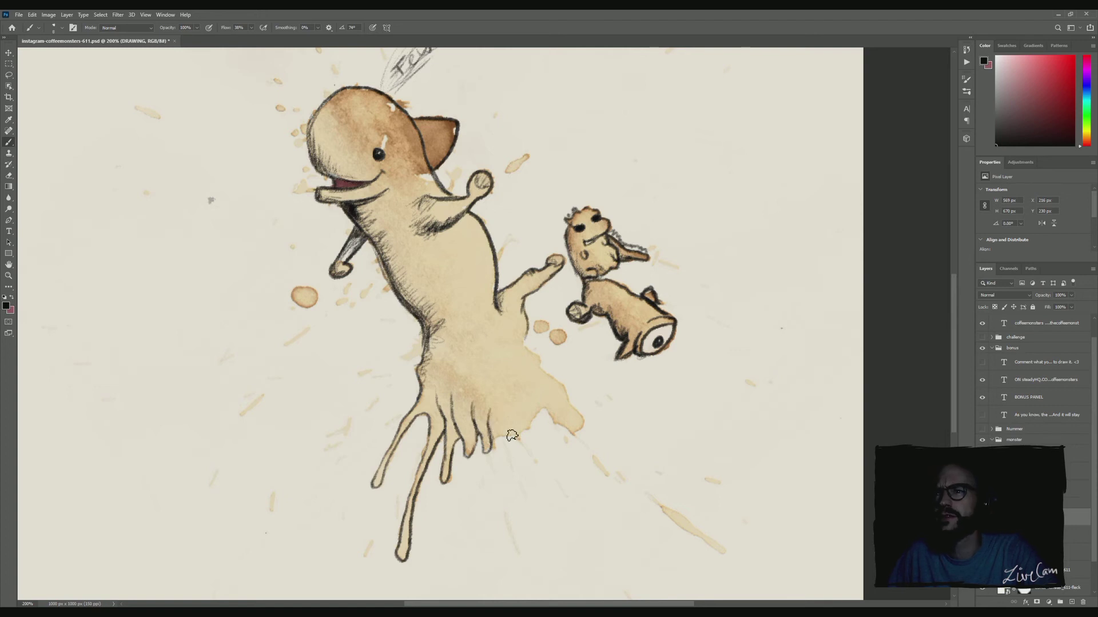
mouse_move(501, 411)
left_mouse_down()
mouse_move(519, 433)
mouse_move(551, 411)
left_mouse_up()
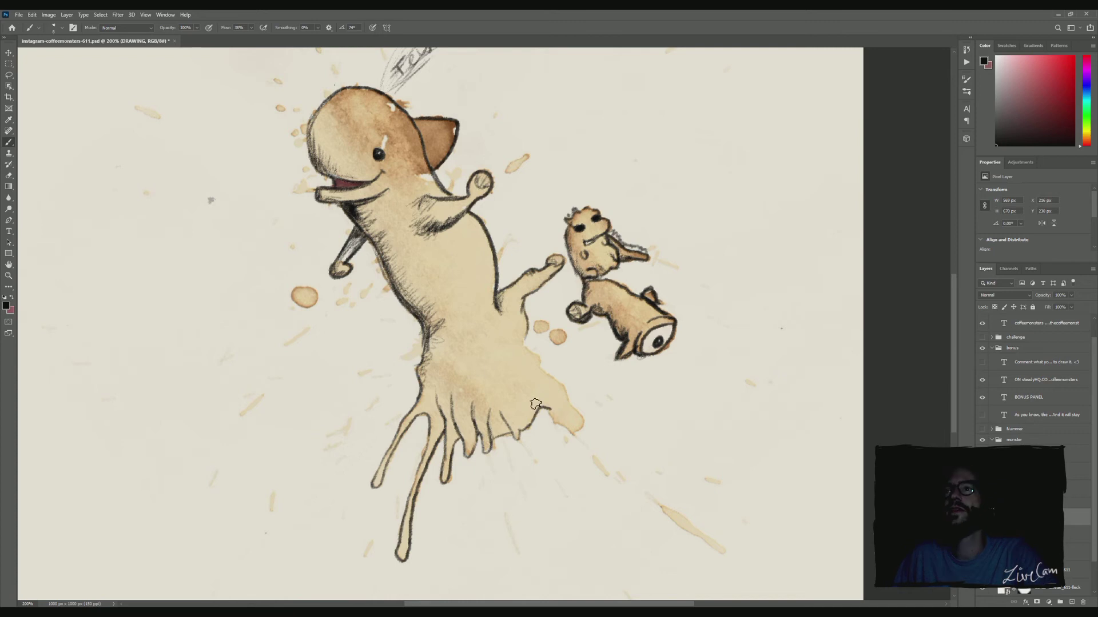
left_click_drag(440, 407, 438, 384)
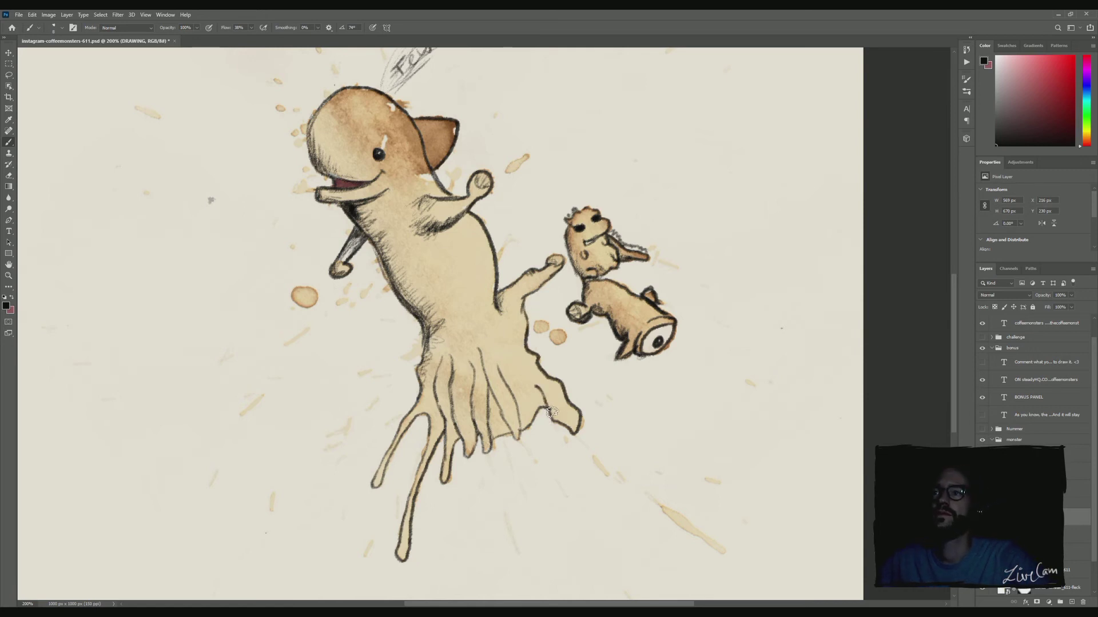
mouse_move(537, 425)
left_mouse_down()
mouse_move(503, 457)
mouse_move(514, 439)
left_mouse_up()
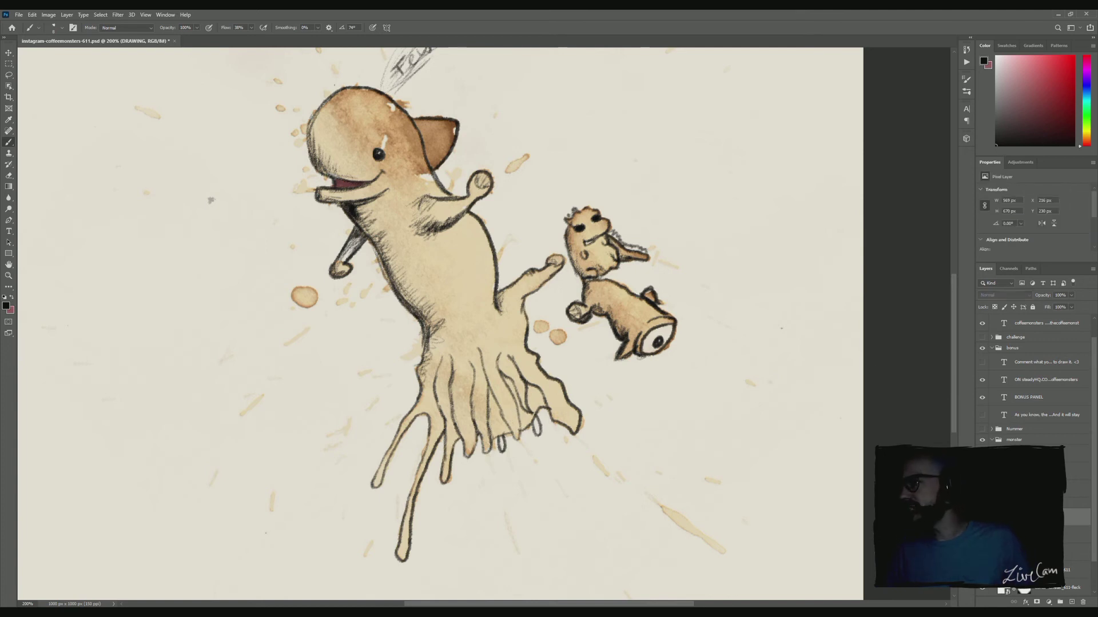
Fill the gaps between the tentacles near the body's back side with the muted dark red on the RED layer.
key("alt+bracketleft")
left_click(12, 297)
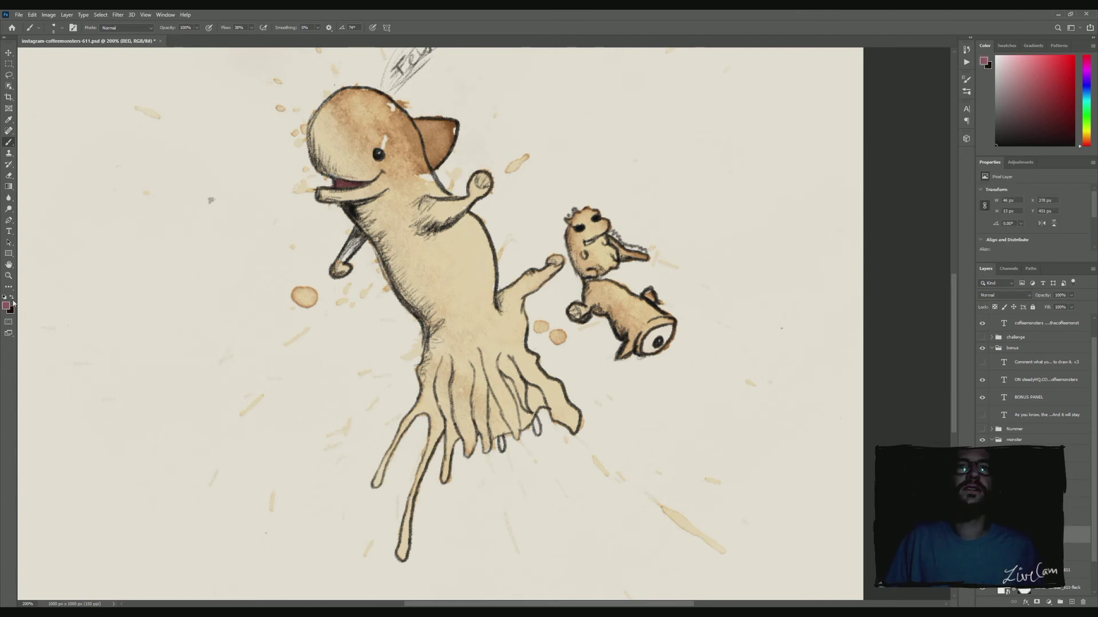
left_click_drag(490, 393, 496, 423)
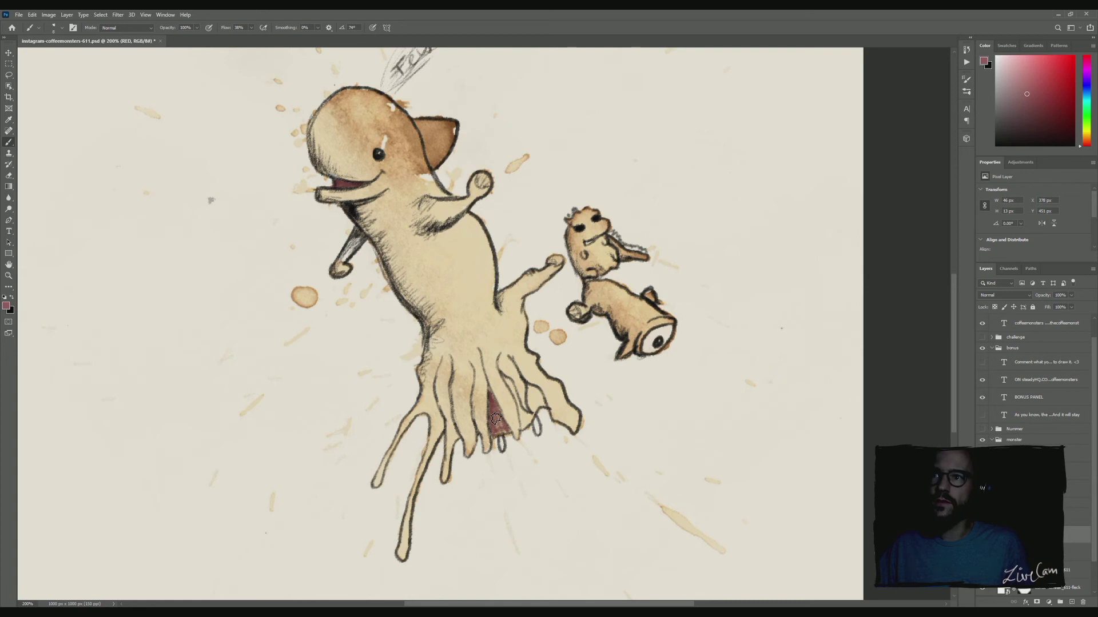
left_click_drag(495, 418, 513, 398)
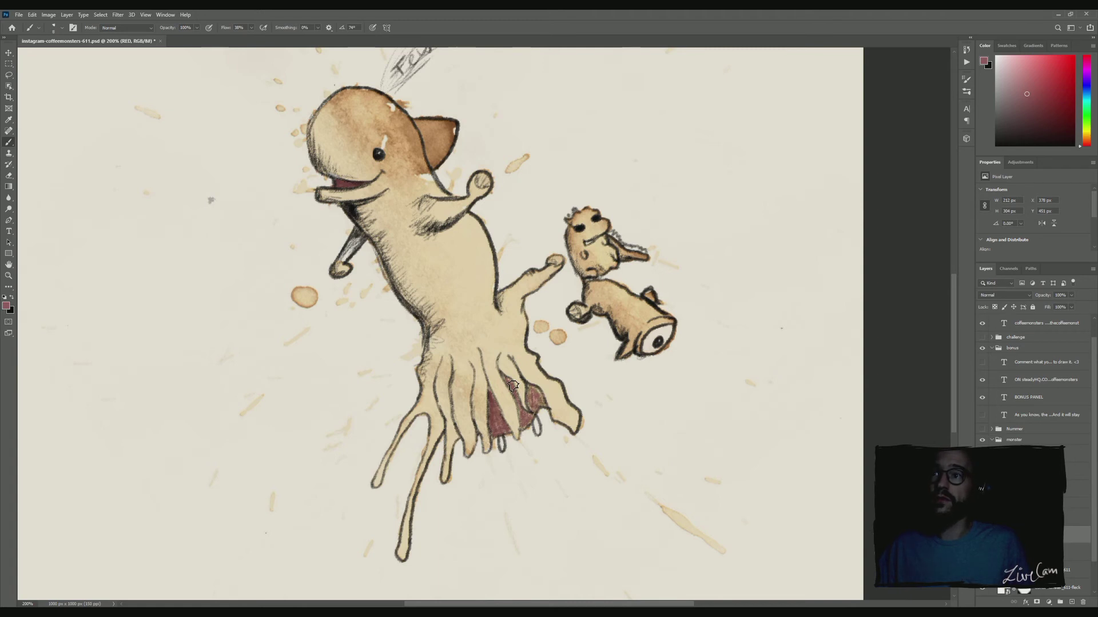
left_click_drag(513, 386, 525, 395)
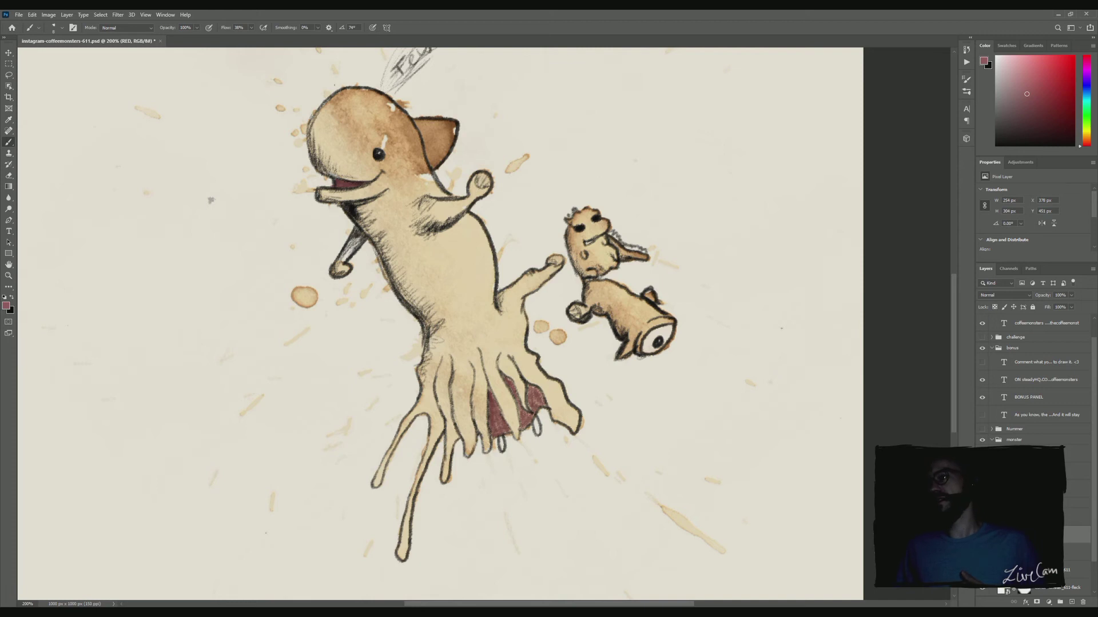
Return to the DRAWING layer with black and hatch shadows between the tentacles and along the waist edge.
key("alt+bracketright")
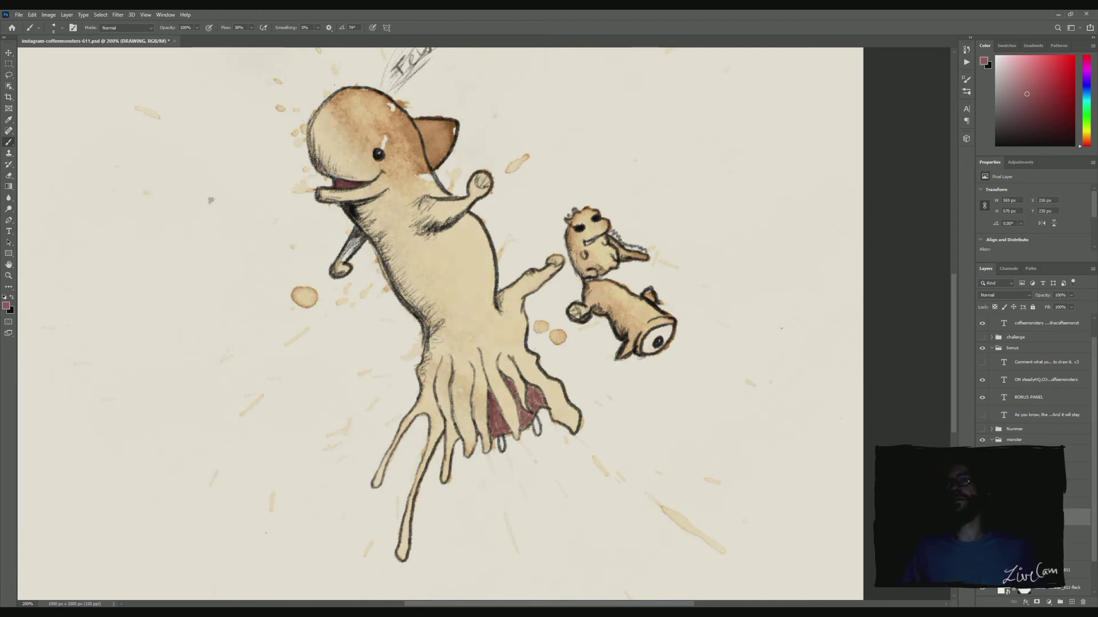
left_click(12, 297)
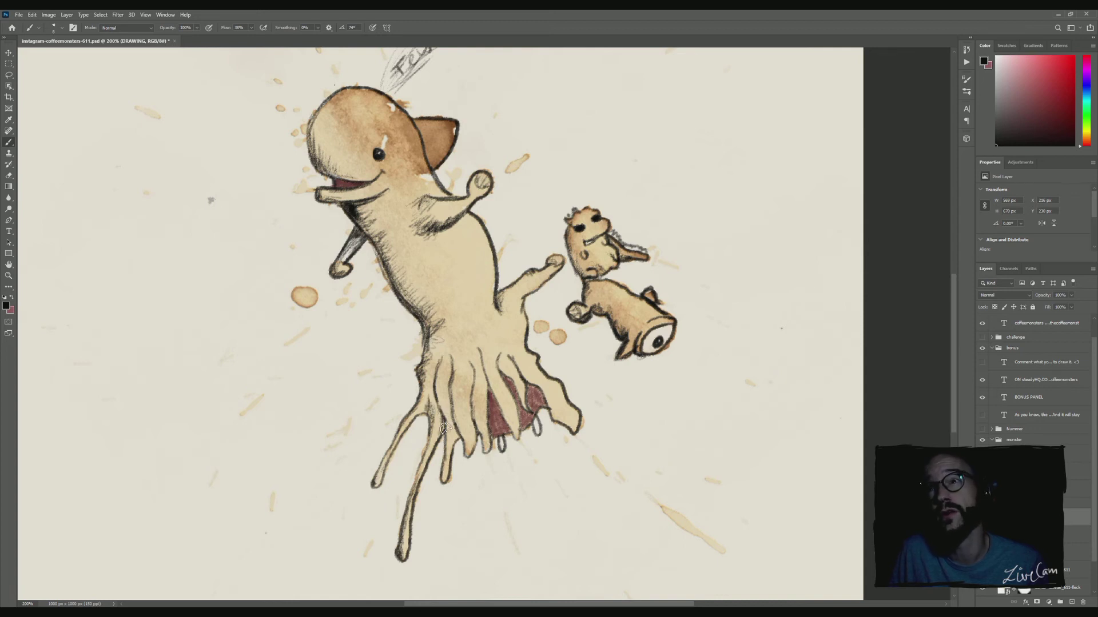
mouse_move(444, 428)
left_mouse_down()
mouse_move(436, 382)
mouse_move(453, 365)
mouse_move(445, 485)
left_mouse_up()
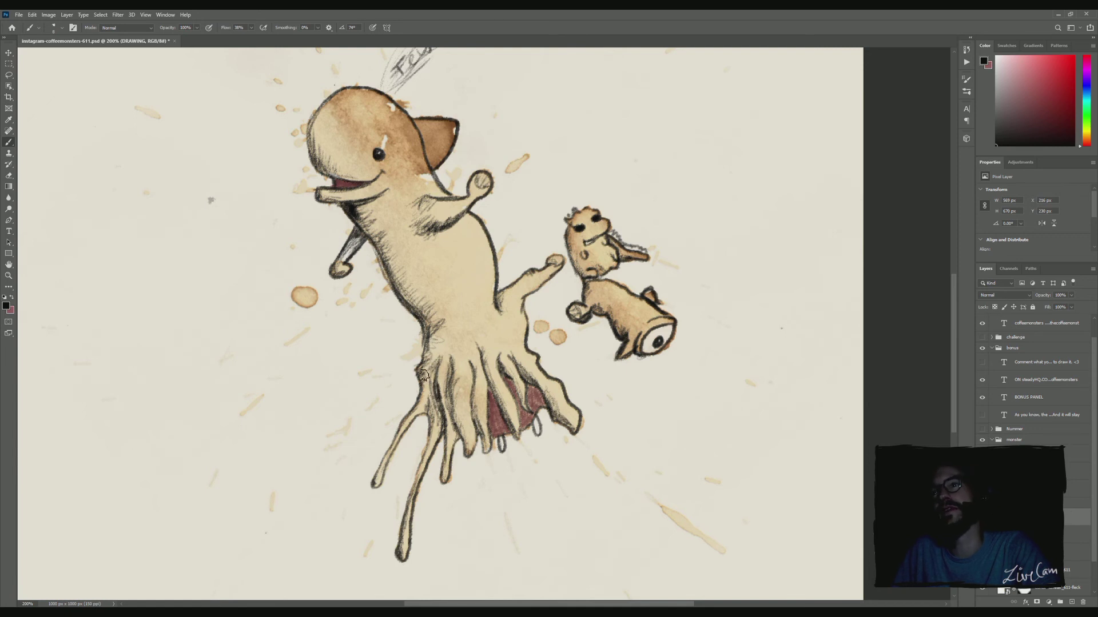
left_click_drag(424, 329, 426, 379)
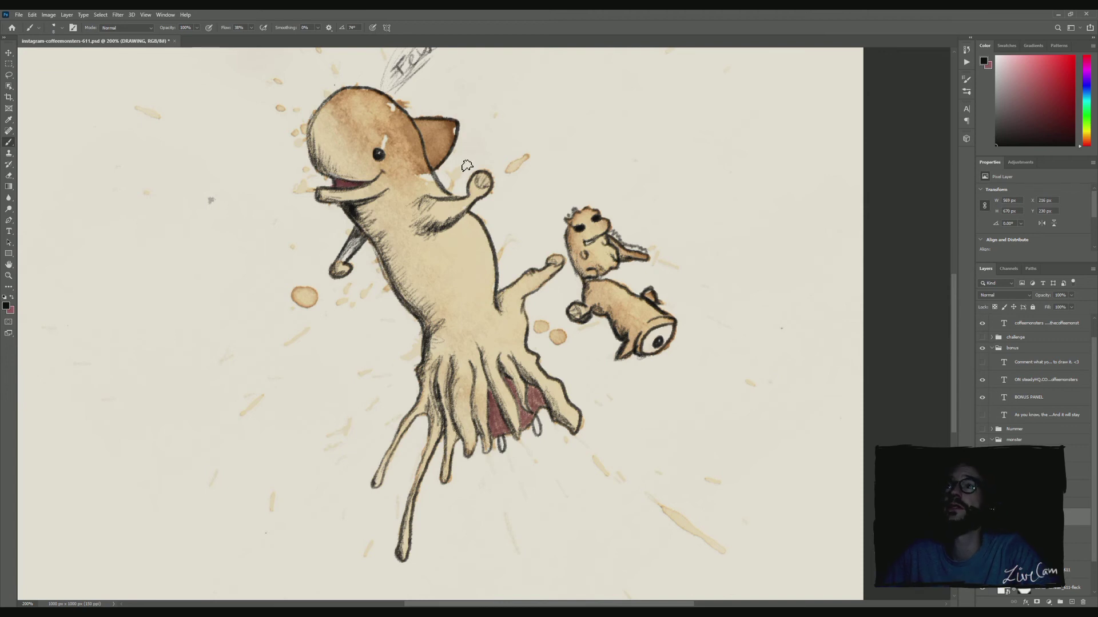
Add a new layer named SHADOW directly beneath the DRAWING layer.
scroll(467, 201, "up", 5)
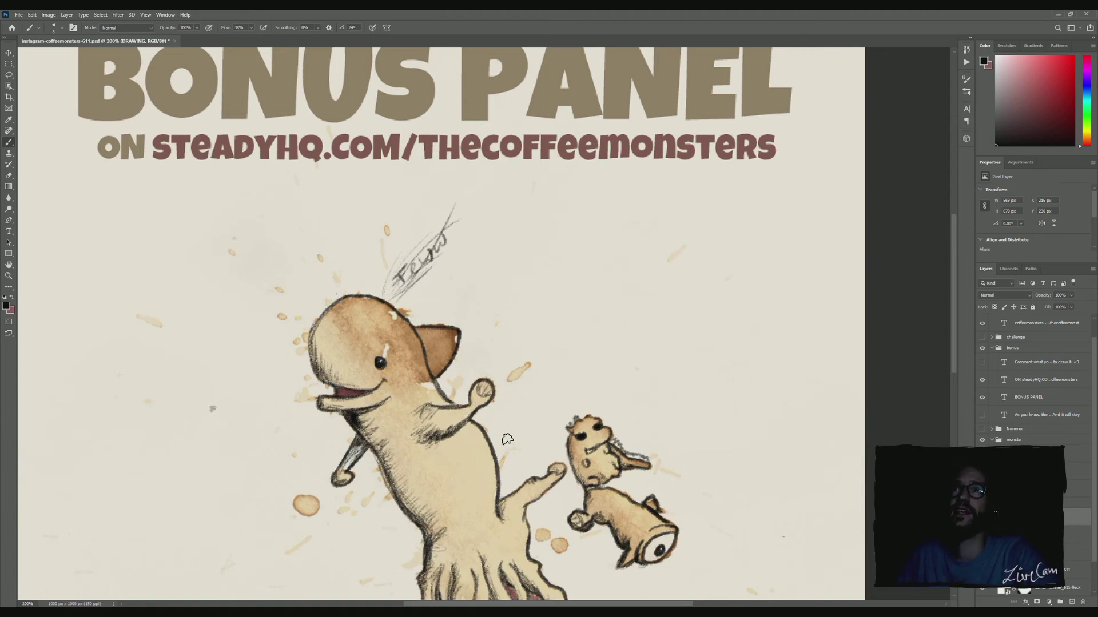
left_click_drag(521, 466, 473, 284)
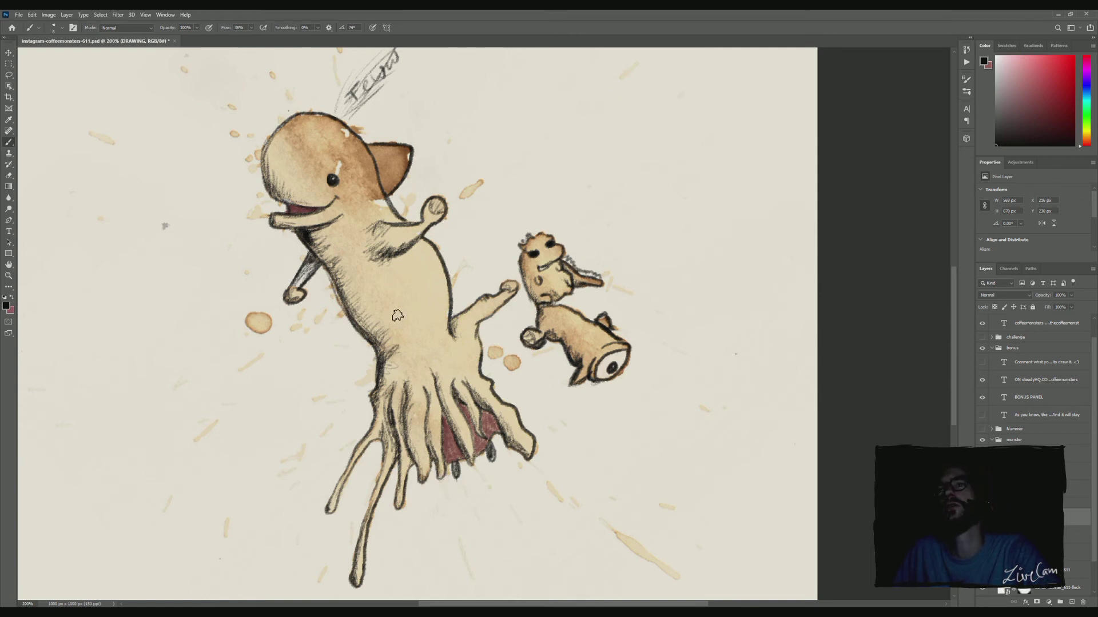
left_click_drag(385, 428, 496, 362)
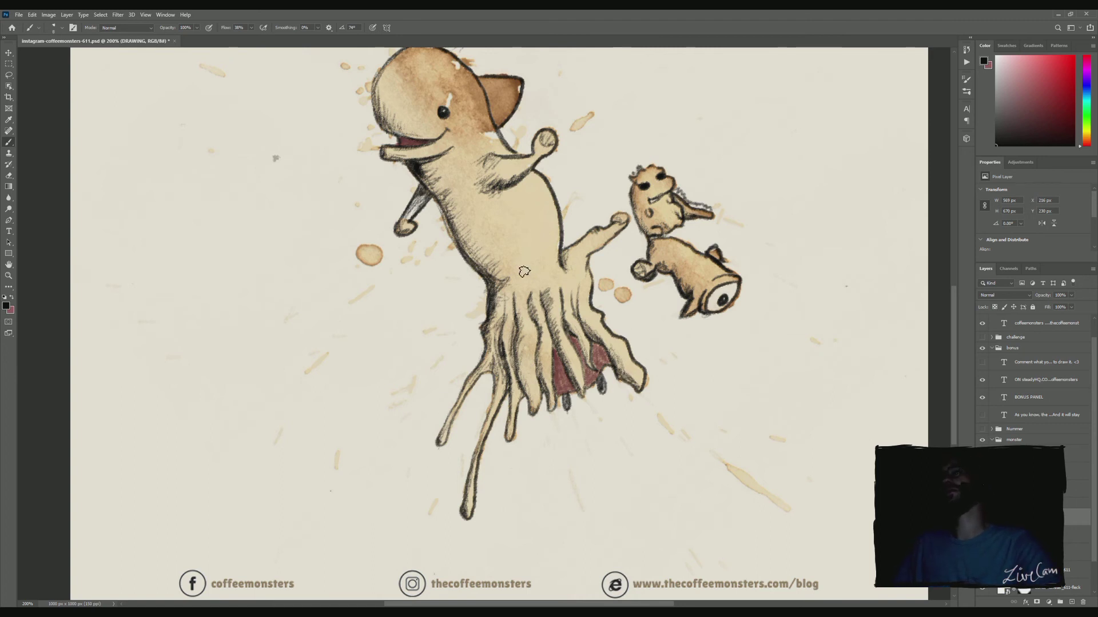
scroll(532, 269, "up", 5)
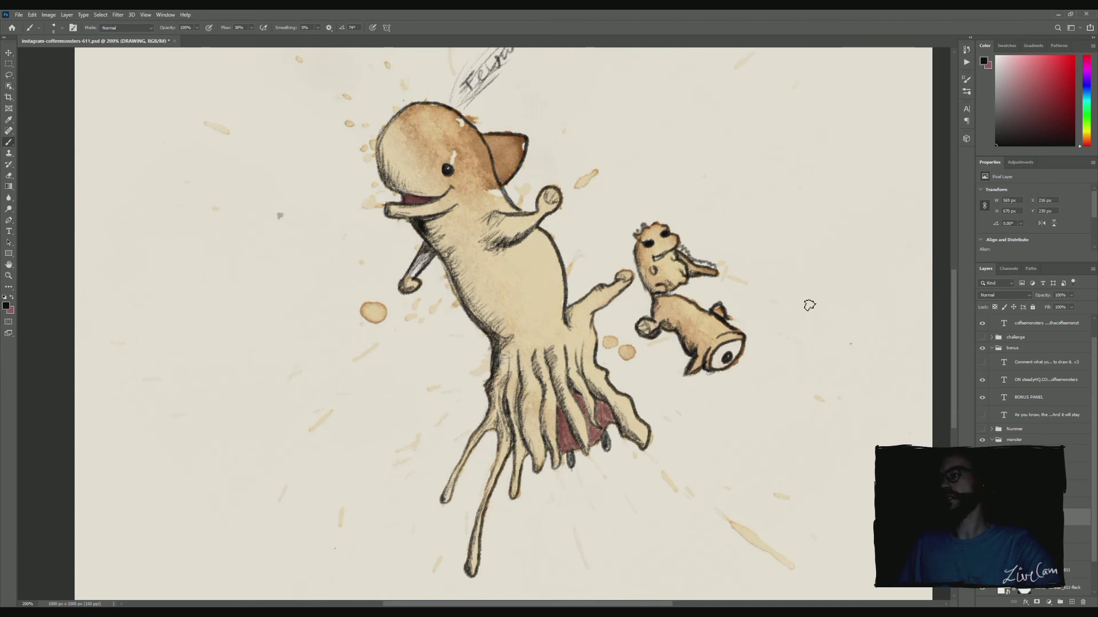
left_click(1071, 602)
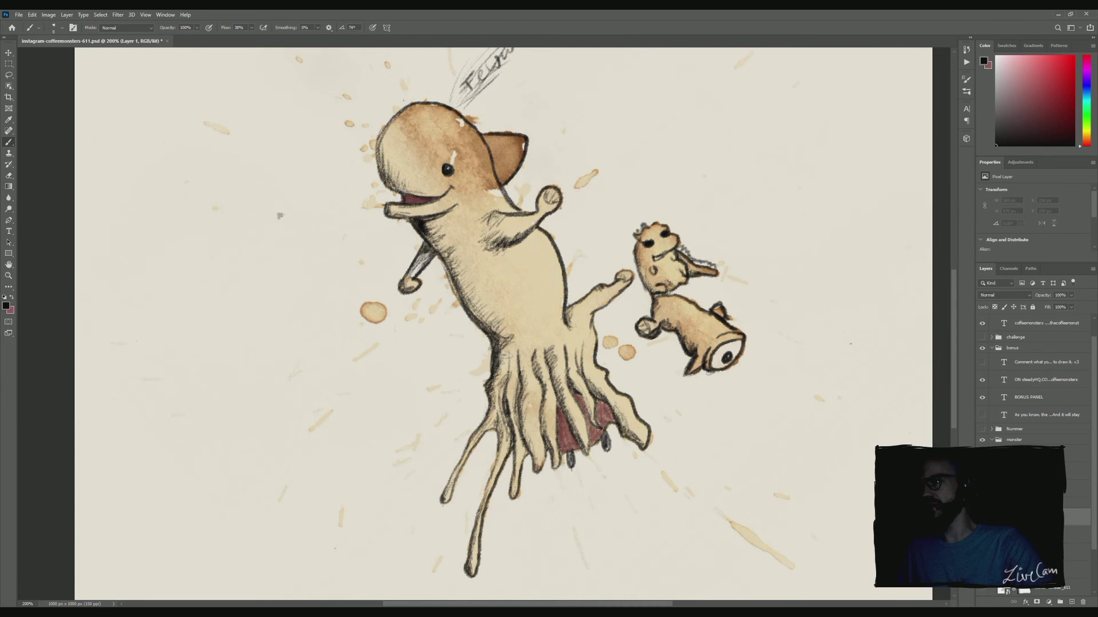
key("ctrl+bracketleft")
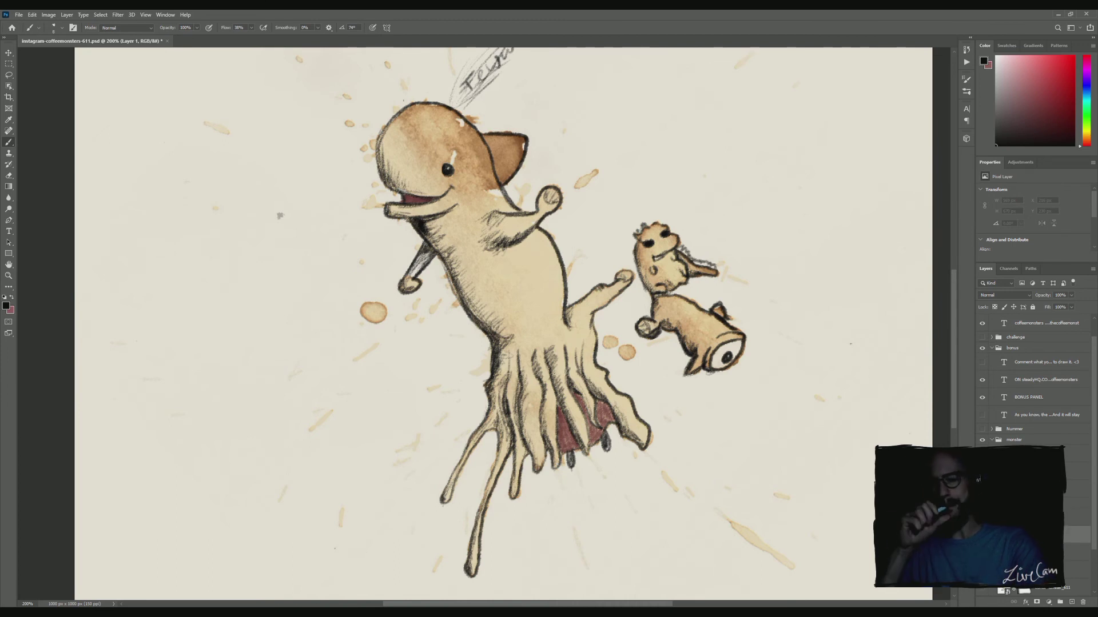
key("Return")
Sample a brown from the large monster and brush soft shading down its belly edge from the jaw to the waist.
key("i")
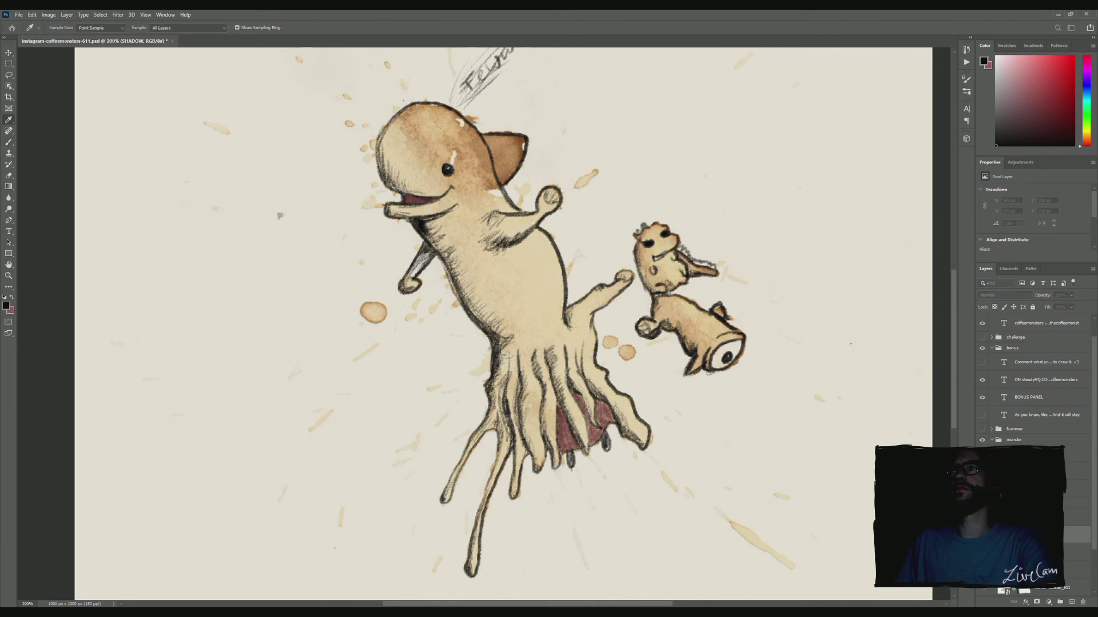
key("b")
left_click(427, 186, "alt")
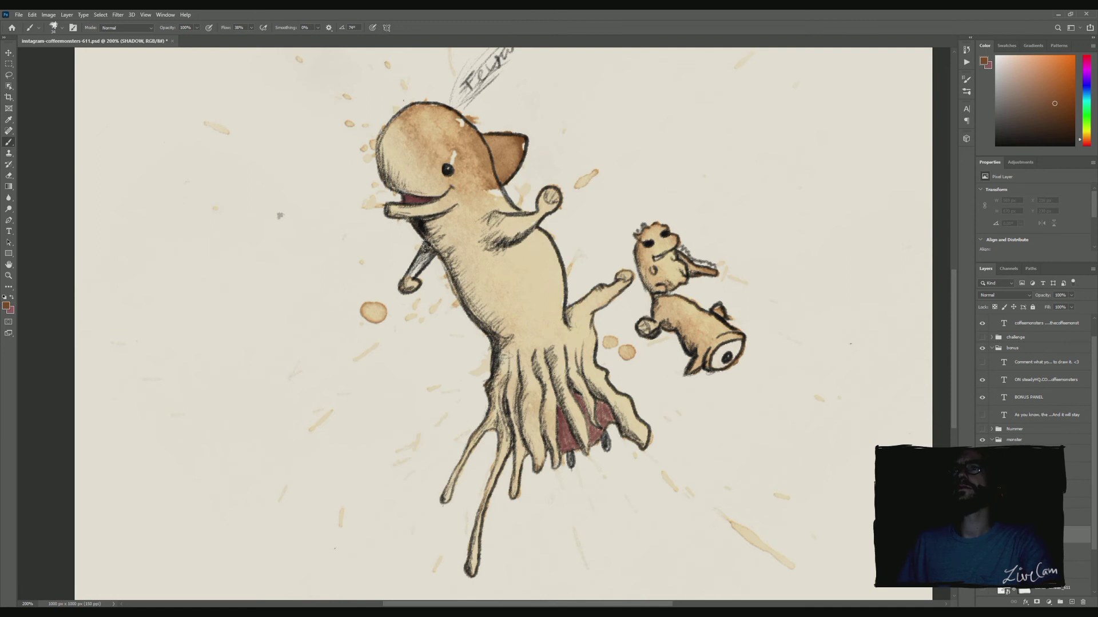
mouse_move(423, 218)
left_mouse_down()
mouse_move(493, 324)
mouse_move(451, 256)
left_mouse_up()
left_click_drag(472, 299, 462, 288)
left_click_drag(451, 250, 429, 227)
left_click_drag(479, 309, 454, 253)
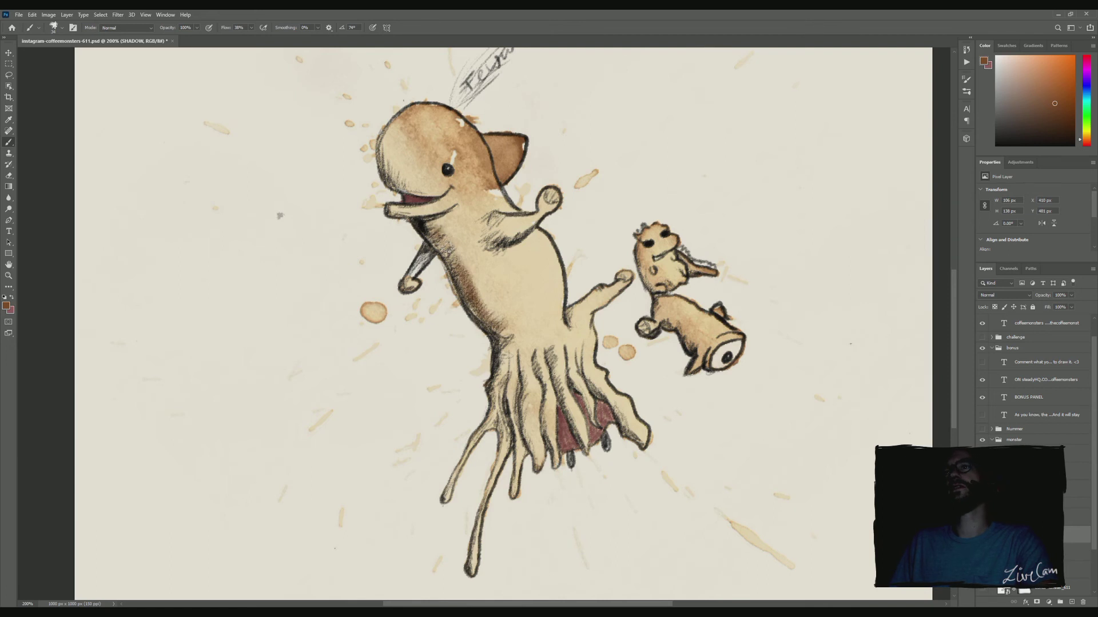
Extend the brown shading across the waist, between the tentacles and beneath the raised arm.
mouse_move(461, 303)
left_mouse_down()
mouse_move(506, 337)
mouse_move(499, 400)
mouse_move(489, 351)
mouse_move(504, 455)
left_mouse_up()
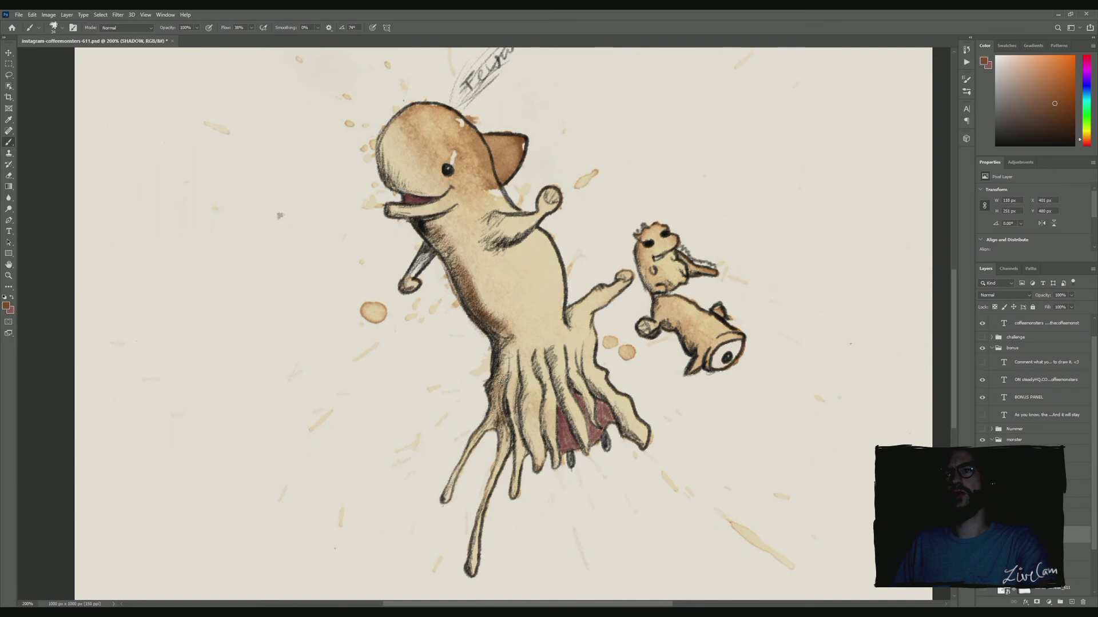
mouse_move(501, 408)
left_mouse_down()
mouse_move(518, 355)
mouse_move(520, 448)
left_mouse_up()
left_click_drag(535, 372, 525, 355)
mouse_move(535, 401)
left_mouse_down()
mouse_move(544, 436)
mouse_move(538, 367)
mouse_move(550, 346)
mouse_move(546, 385)
mouse_move(567, 352)
mouse_move(580, 381)
left_mouse_up()
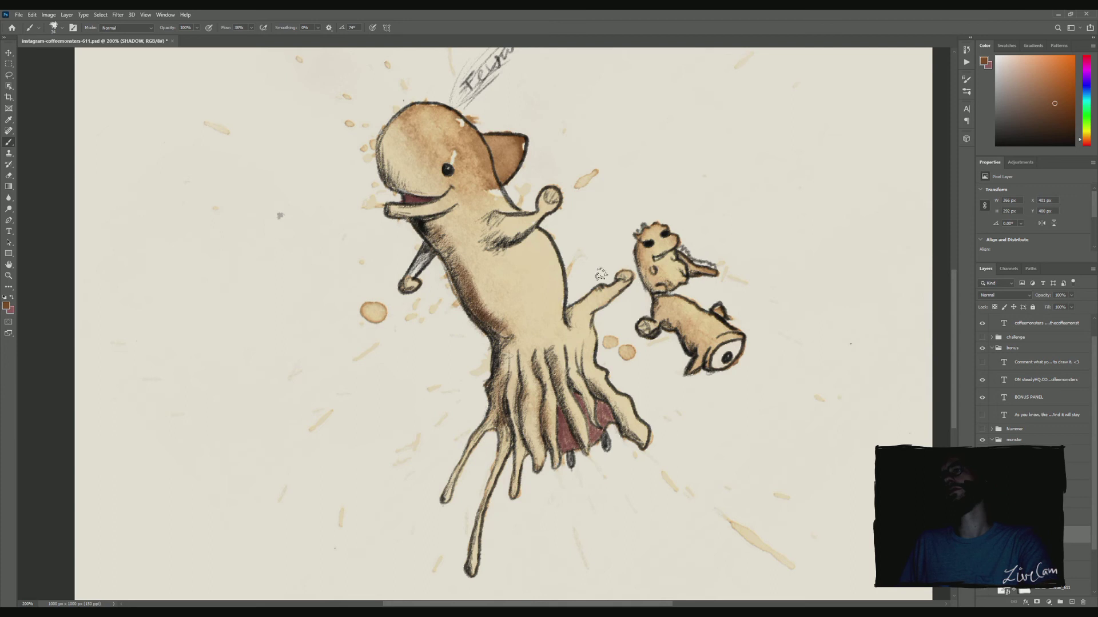
left_click_drag(509, 249, 480, 235)
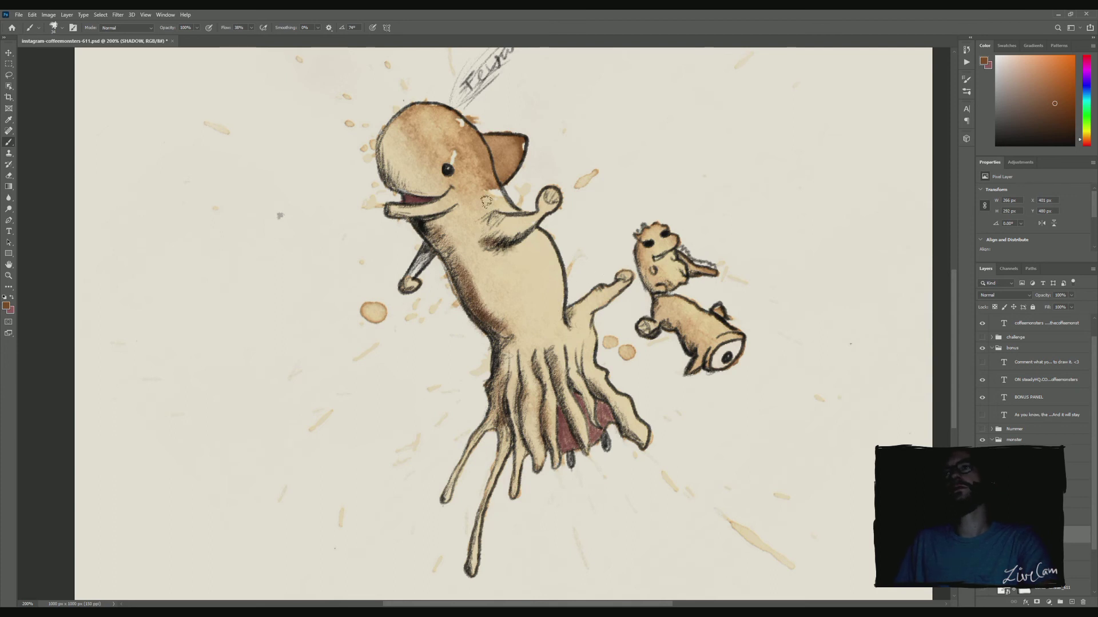
Shade the far arm under the jaw in brown and start shading the front edge of the head.
mouse_move(403, 229)
left_mouse_down()
mouse_move(457, 258)
mouse_move(435, 243)
left_mouse_up()
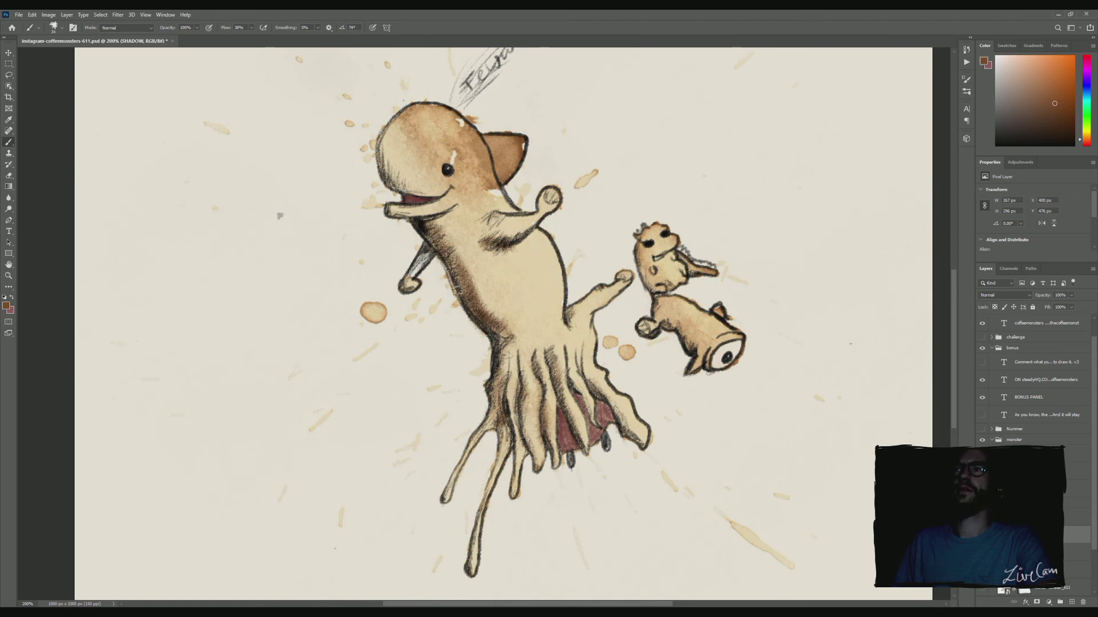
mouse_move(418, 241)
left_mouse_down()
mouse_move(409, 277)
mouse_move(431, 240)
left_mouse_up()
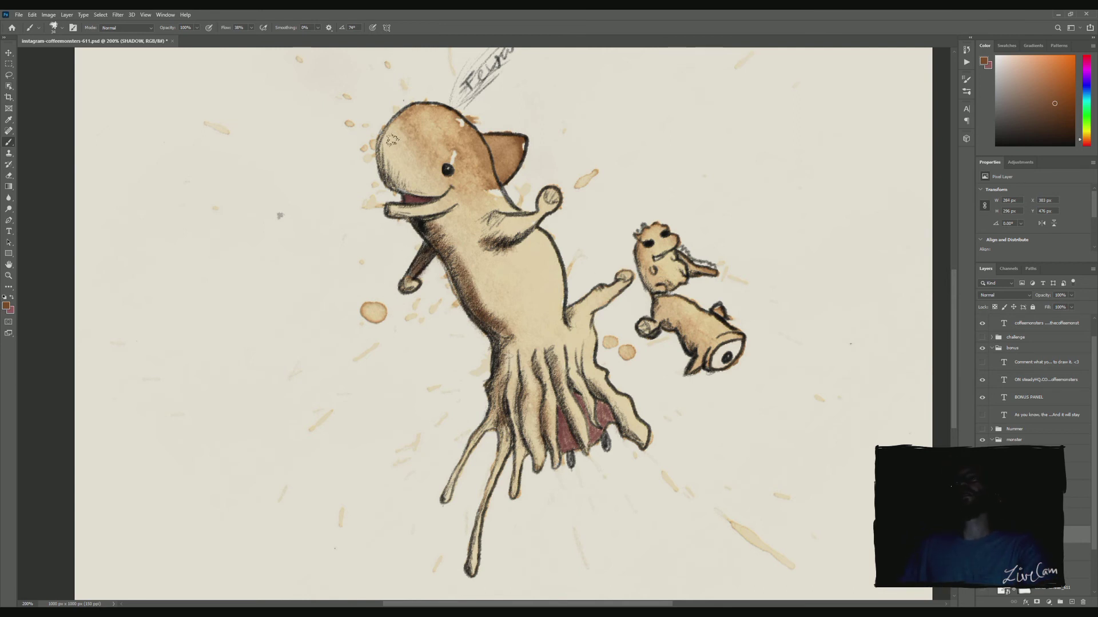
mouse_move(393, 175)
left_mouse_down()
mouse_move(402, 186)
mouse_move(389, 177)
left_mouse_up()
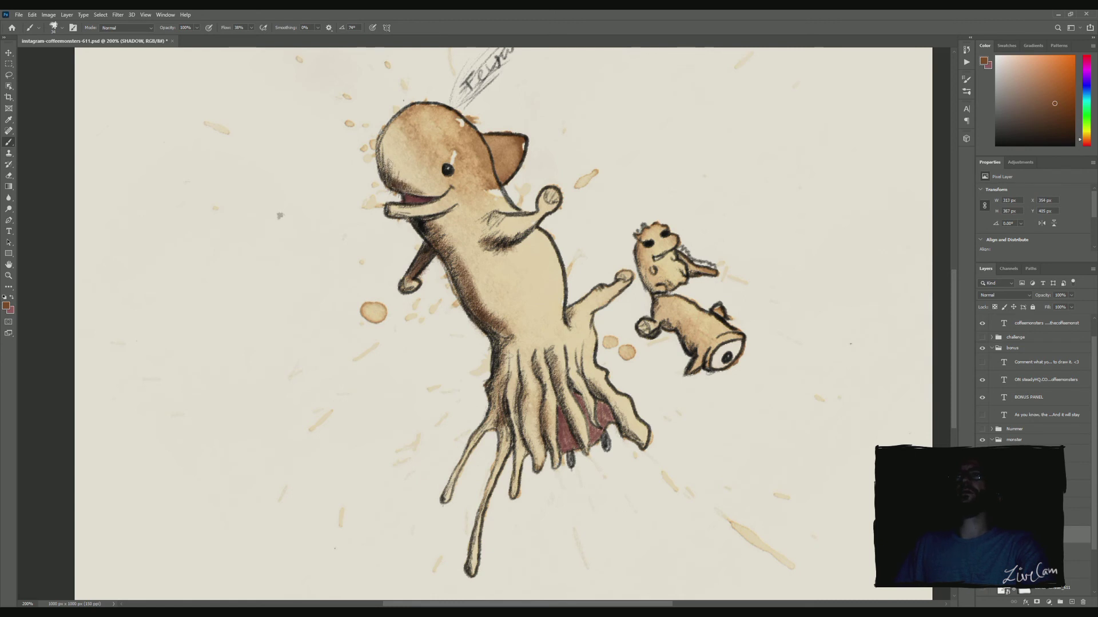
left_click_drag(390, 170, 376, 140)
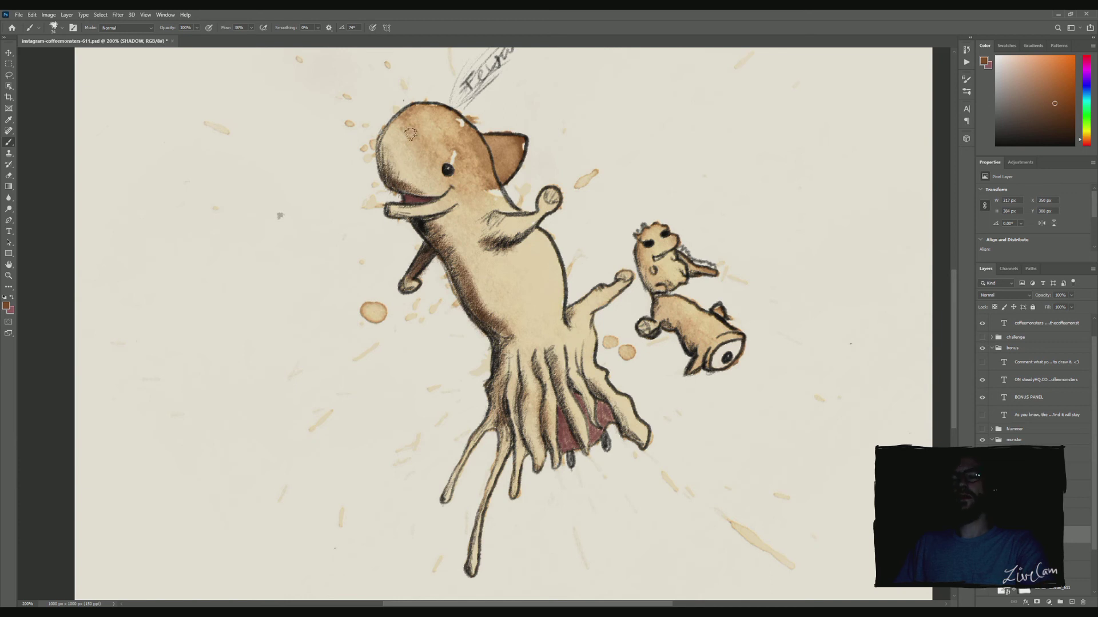
Build up the brown shading along the head's front outline and soften it with the Eraser.
key("e")
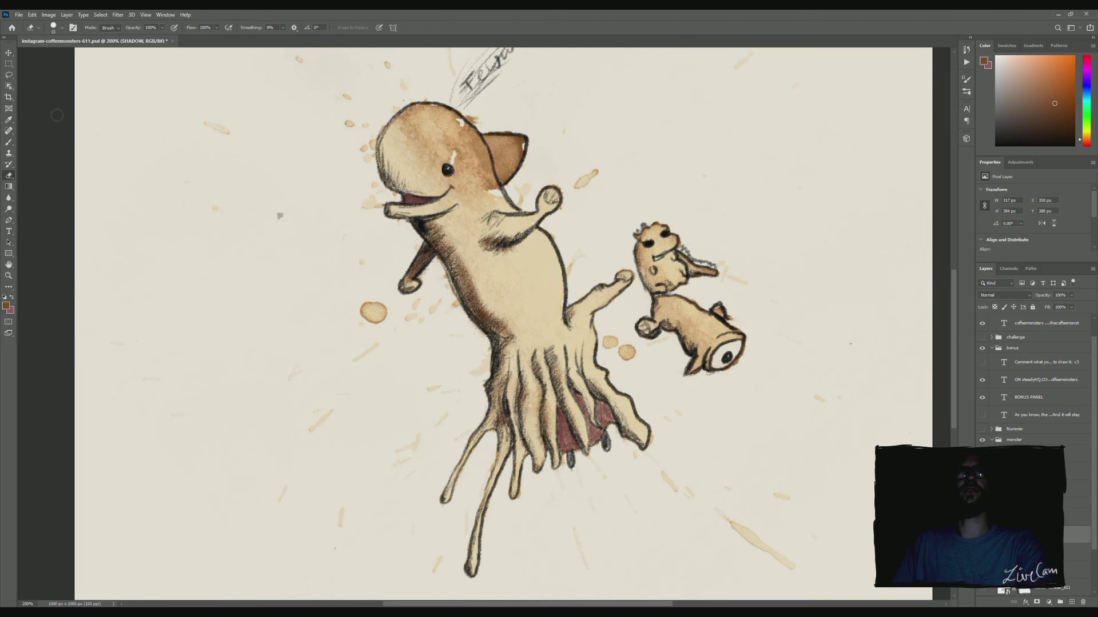
key("b")
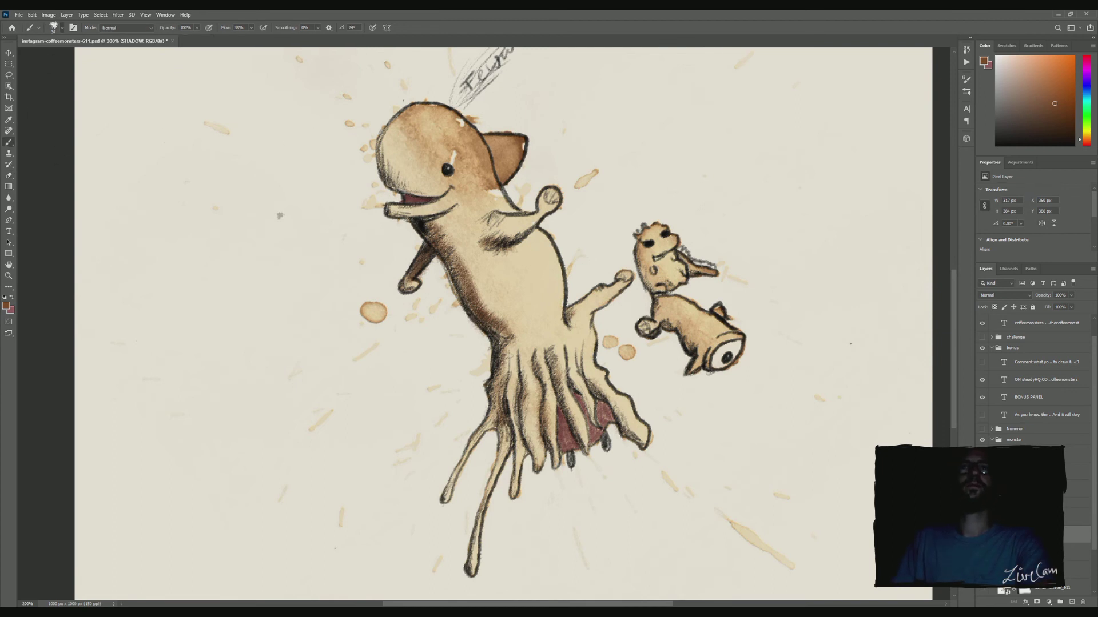
key("bracketright")
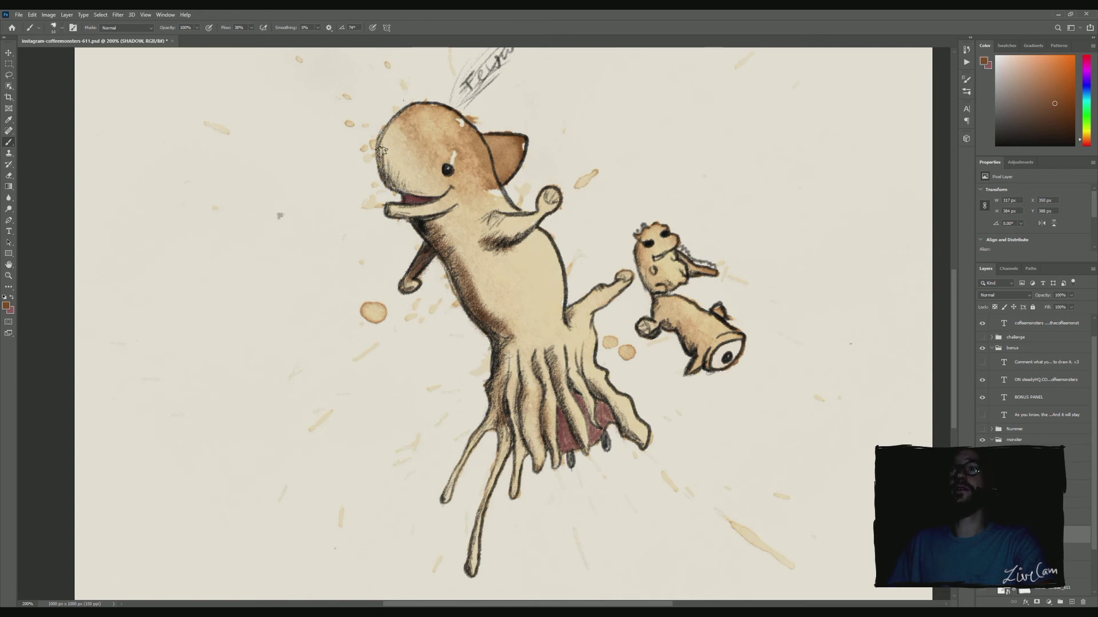
left_click_drag(380, 142, 389, 169)
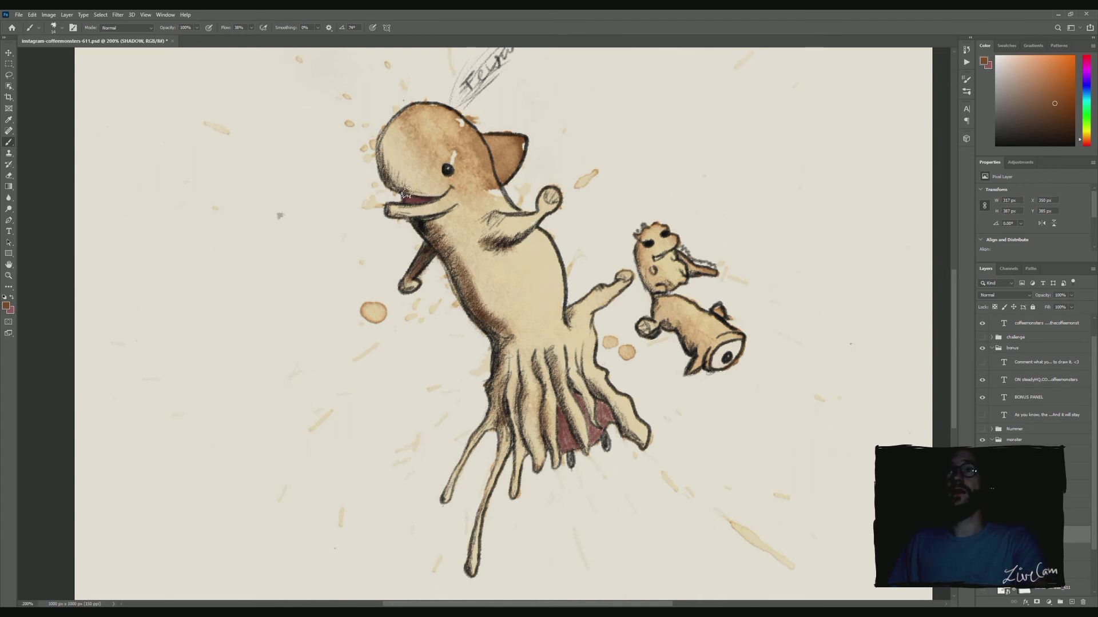
key("e")
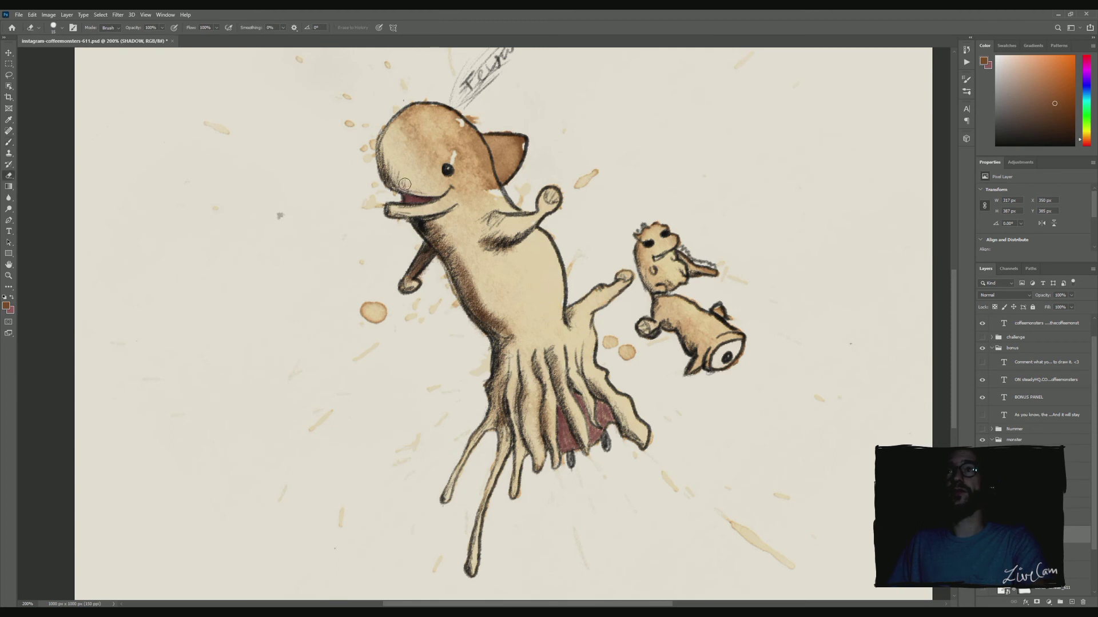
key("b")
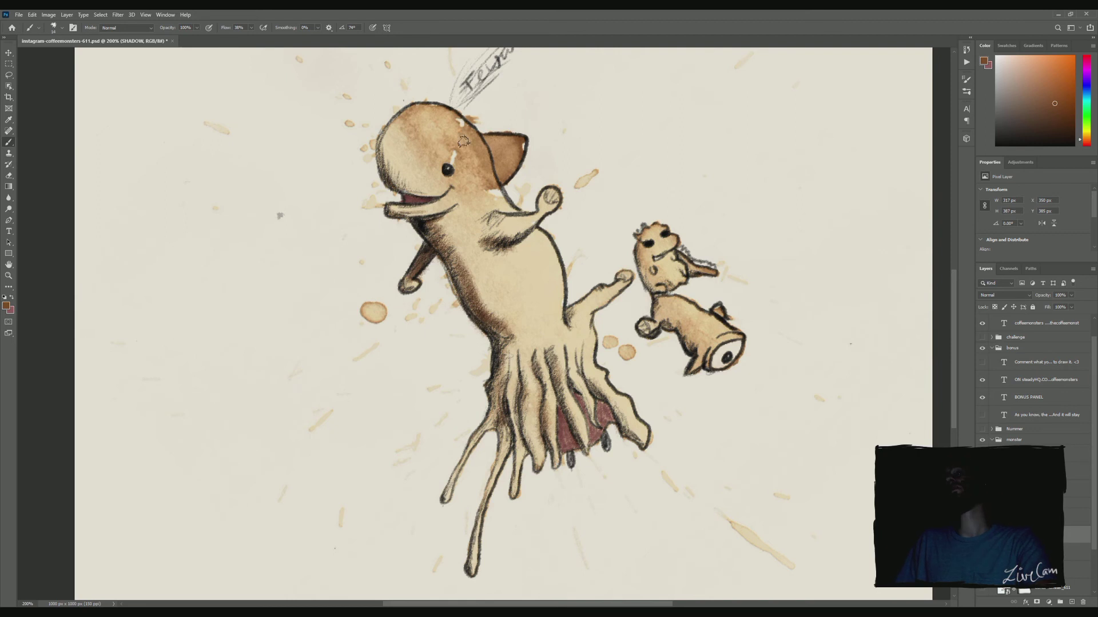
left_click_drag(387, 120, 384, 161)
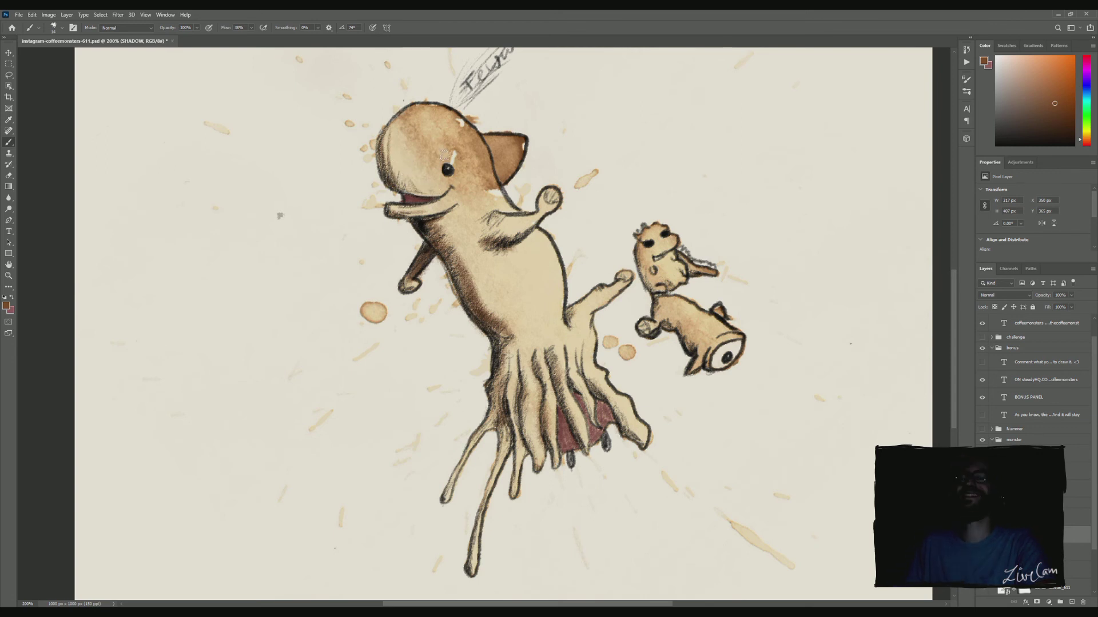
key("e")
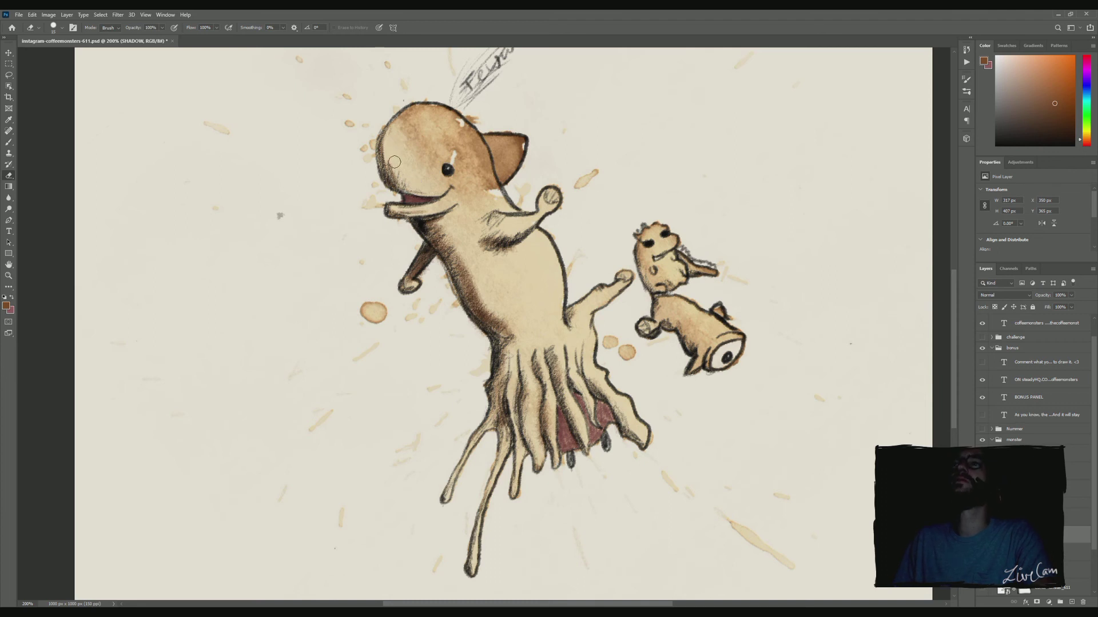
left_click_drag(388, 153, 384, 137)
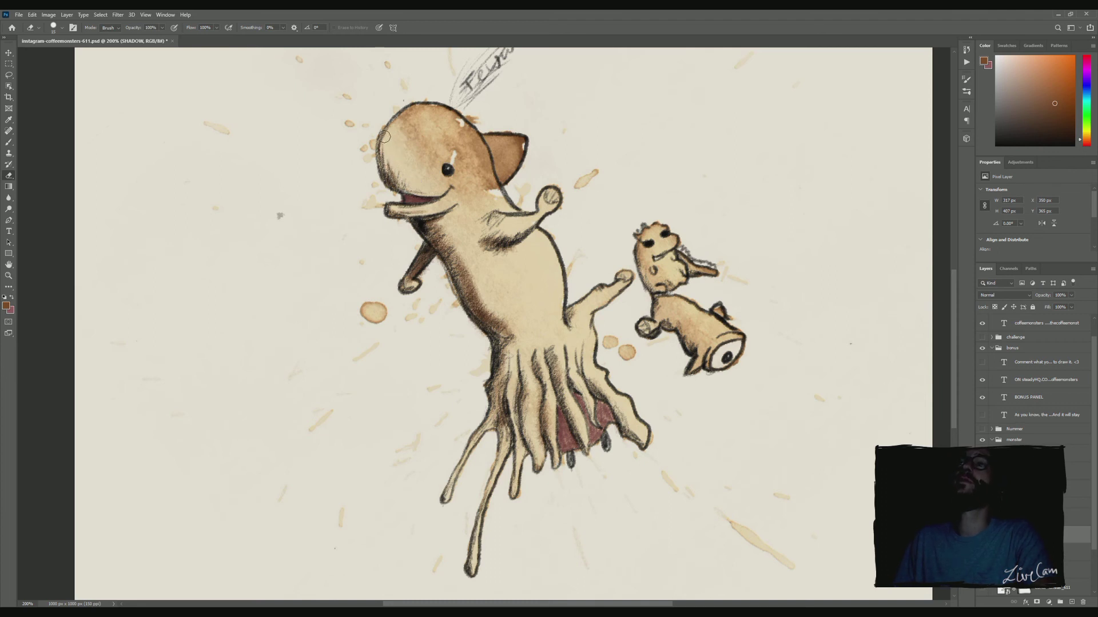
key("b")
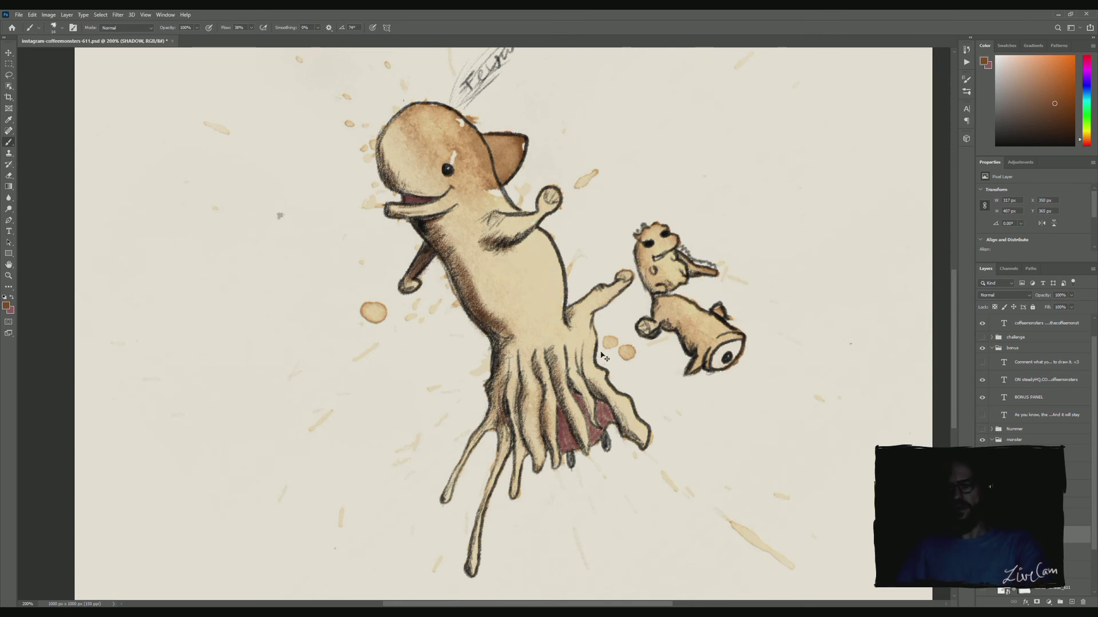
Hide the bonus group containing the BONUS PANEL texts and collapse it.
key("ctrl+1")
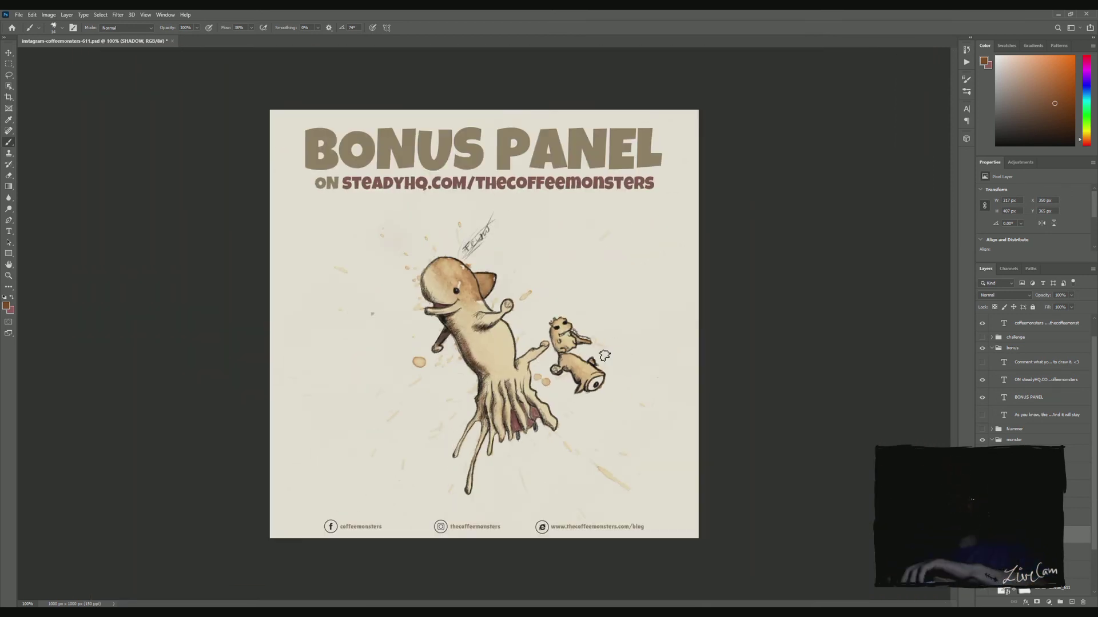
left_click(983, 397)
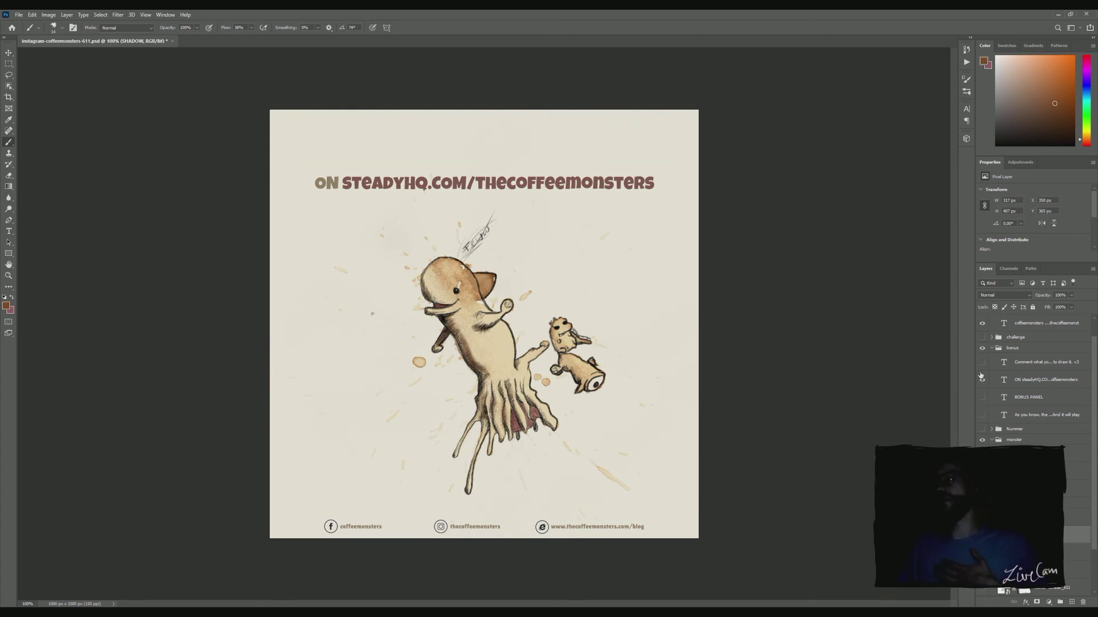
left_click(982, 380)
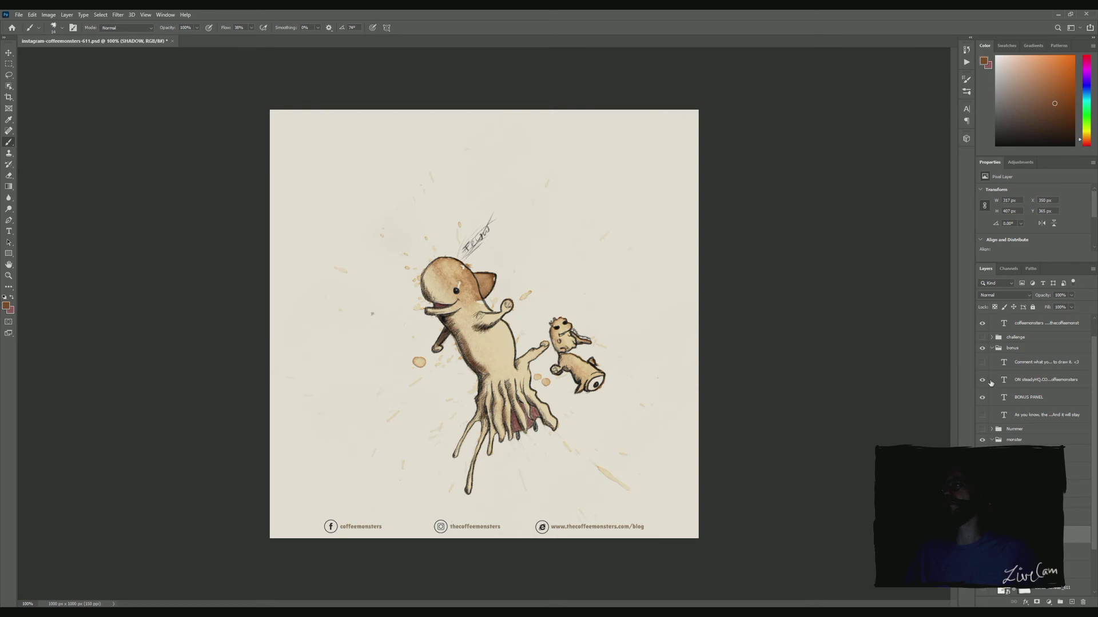
left_click(982, 347)
left_click(991, 347)
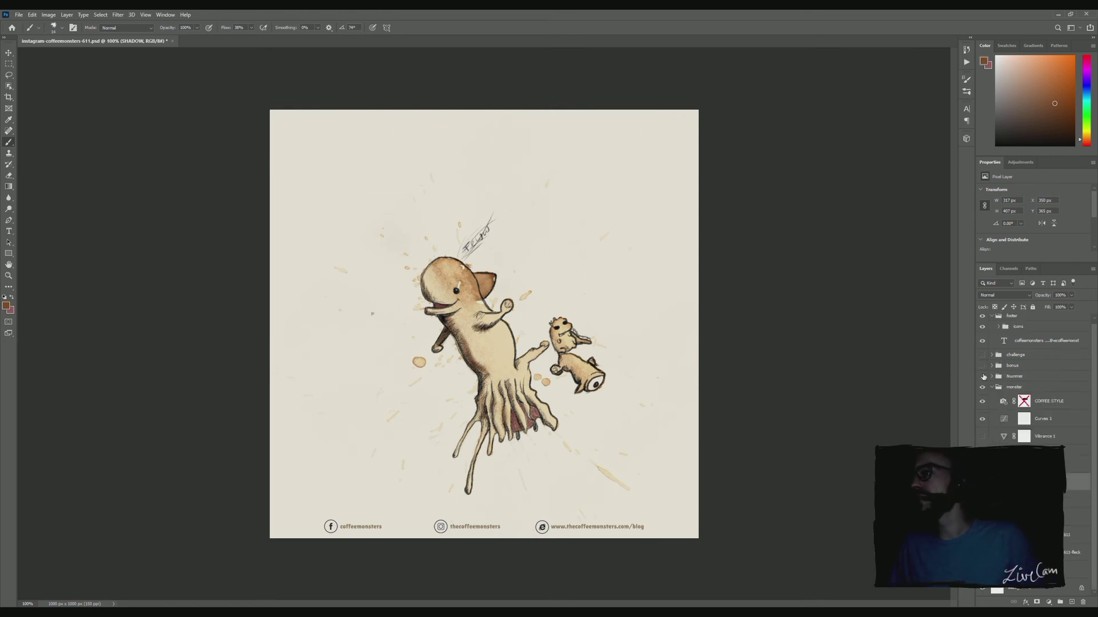
Show the Nummer group and change its number text to #611.2.
left_click(984, 376)
key("t")
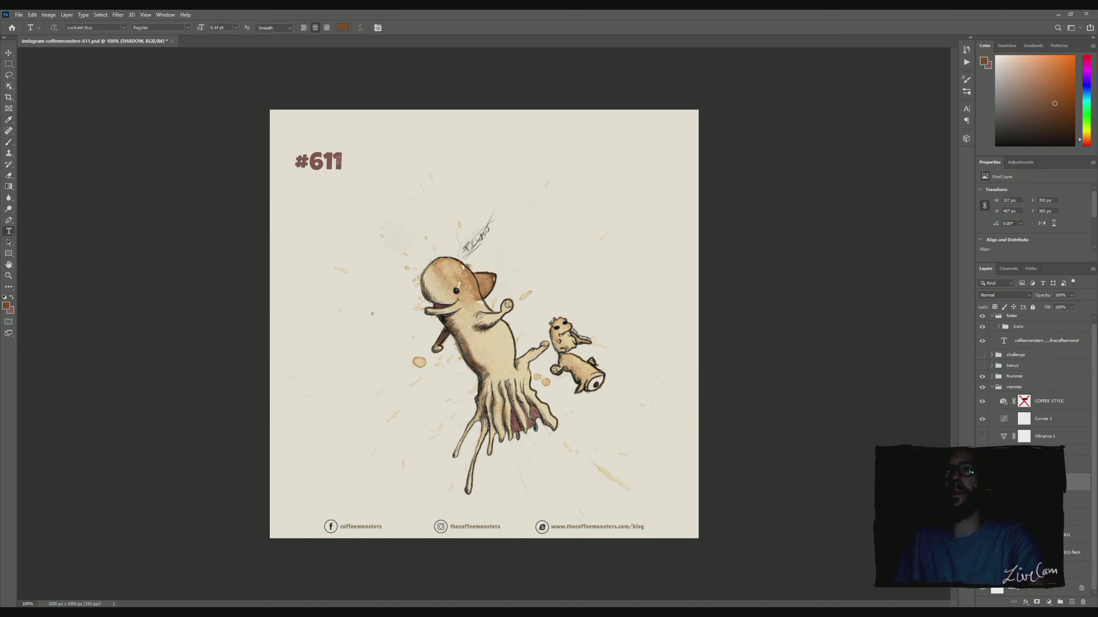
left_click(339, 162)
type(".2")
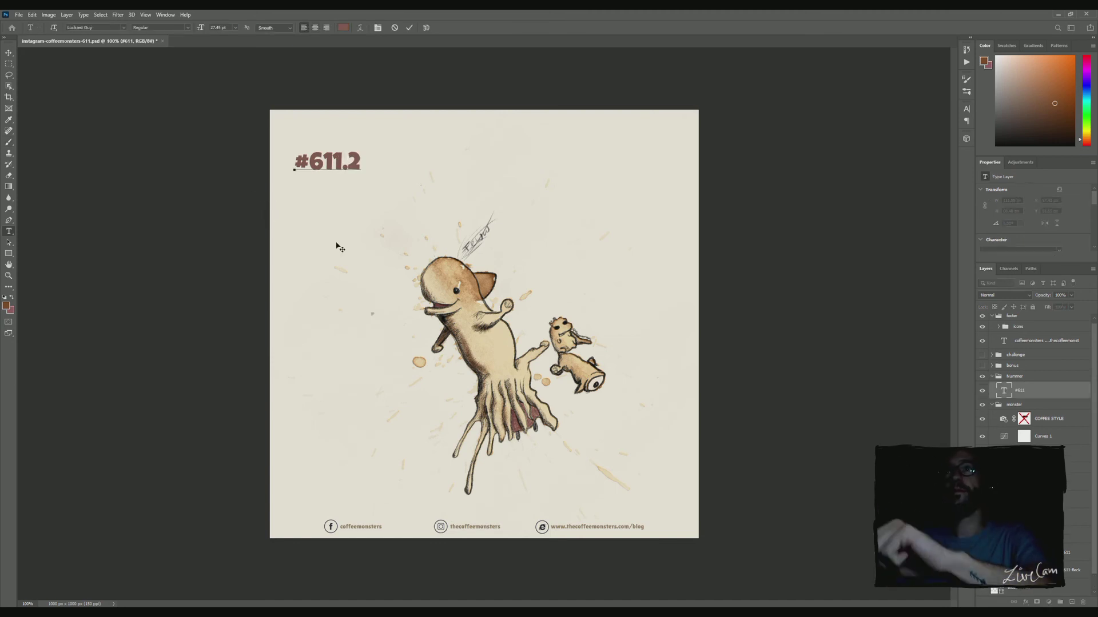
left_click(409, 28)
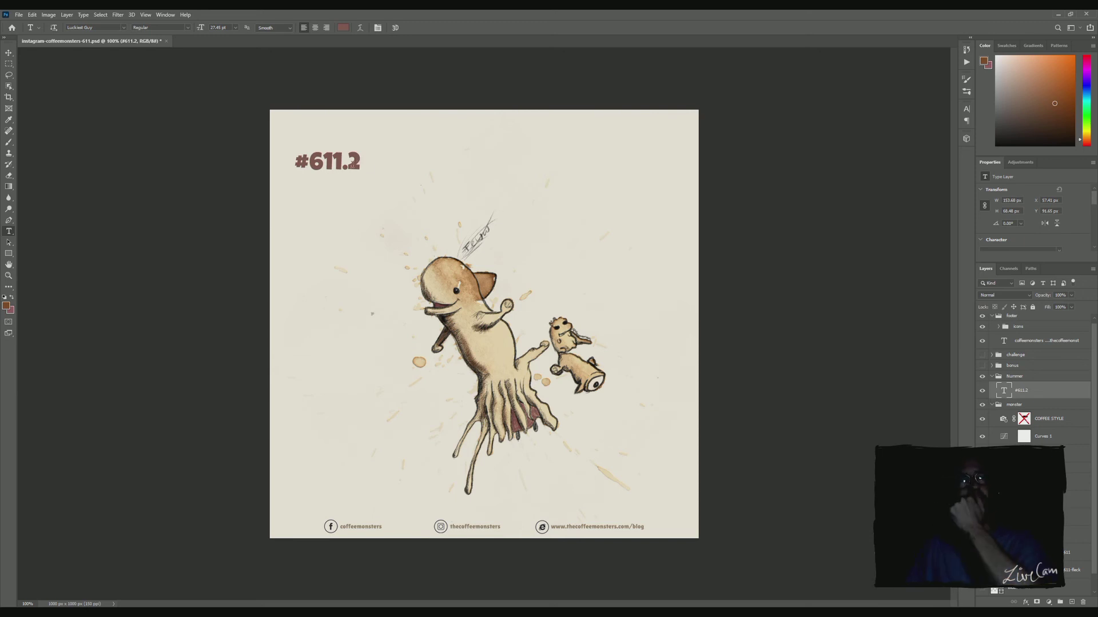
Select the DRAWING layer, sample black from the line work and reduce the brush to a thin tip.
left_click(11, 52)
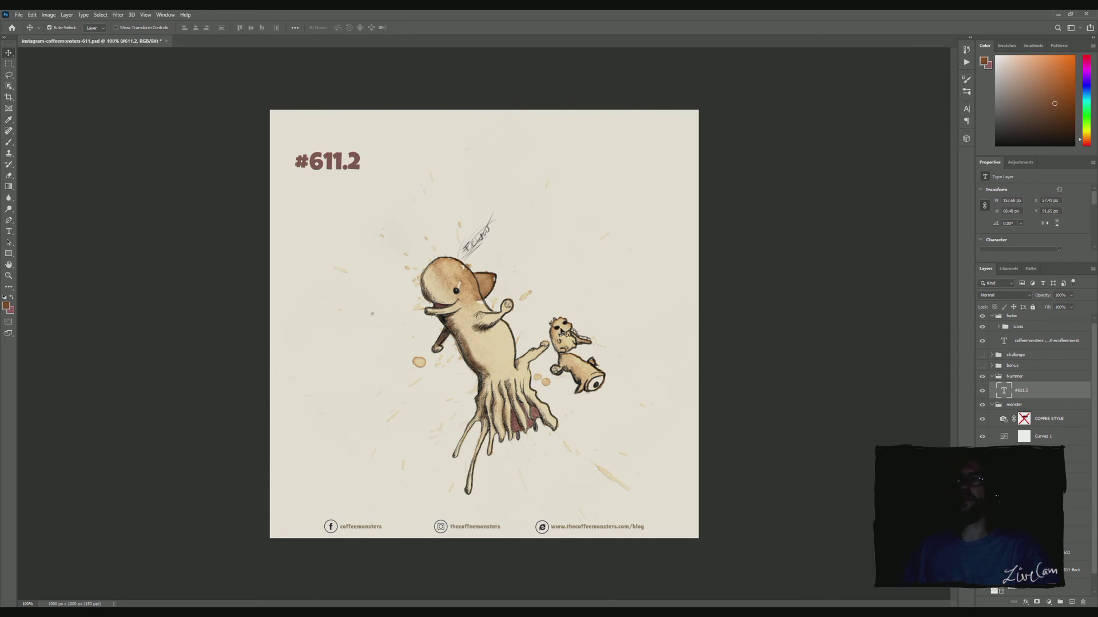
left_click(491, 479)
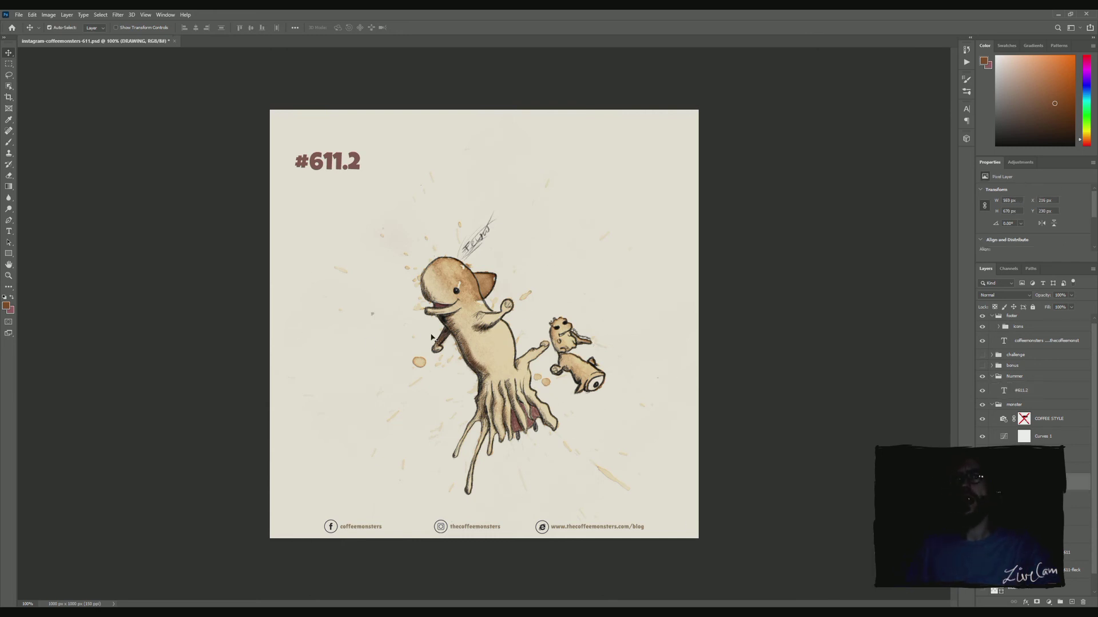
left_click(9, 146)
key("i")
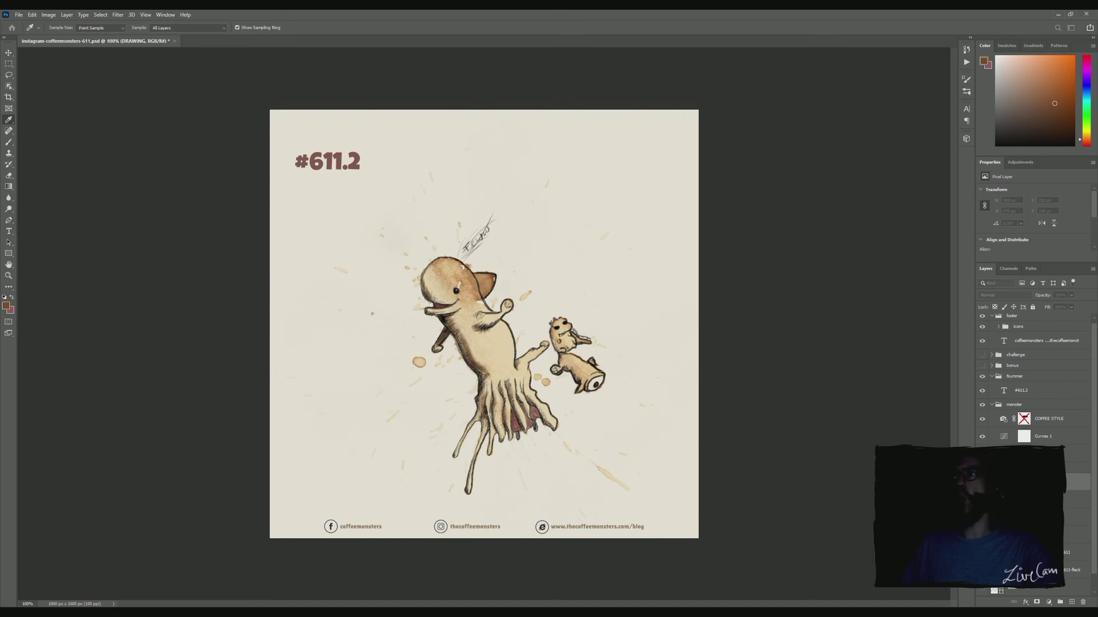
key("b")
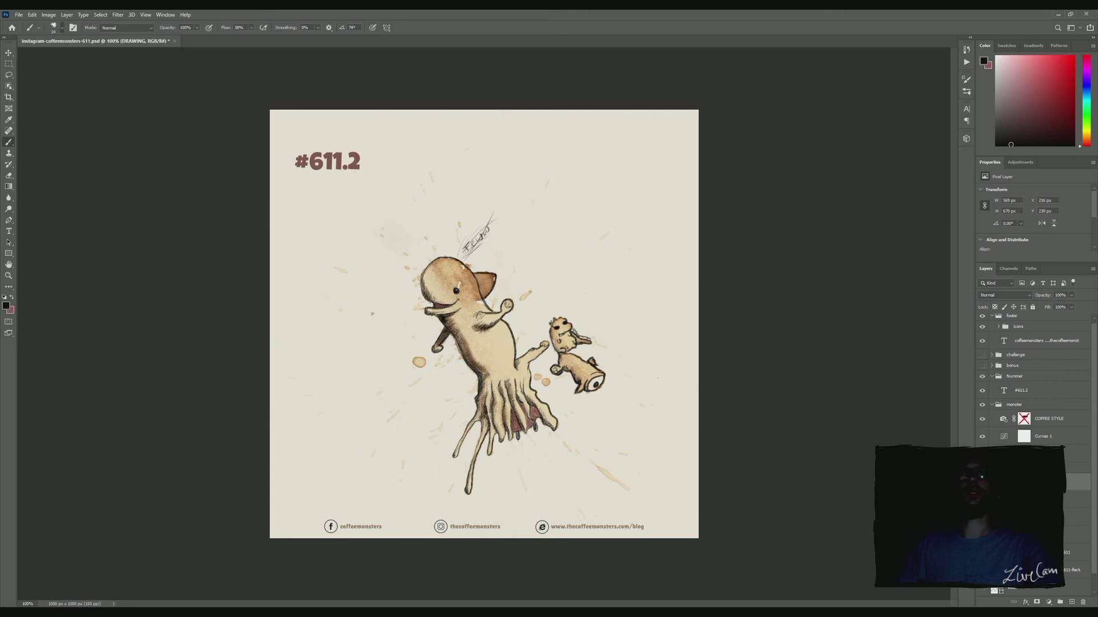
key("bracketleft")
key("bracketleft")
key("bracketleft")
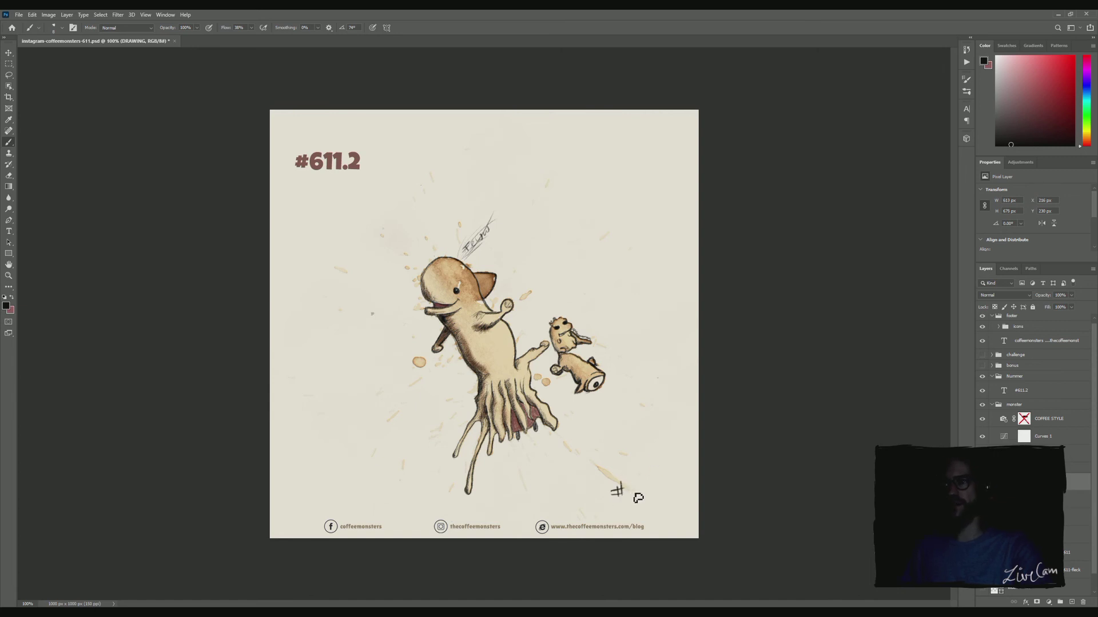
Undo the handwritten # strokes on the DRAWING layer.
key("ctrl+z")
key("ctrl+z")
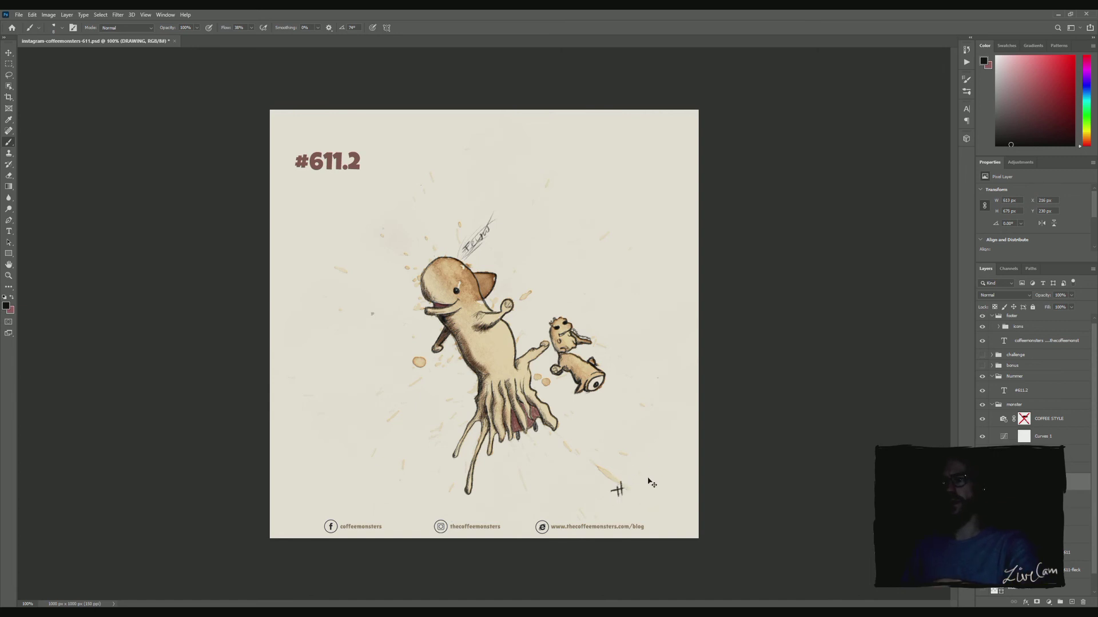
key("ctrl+z")
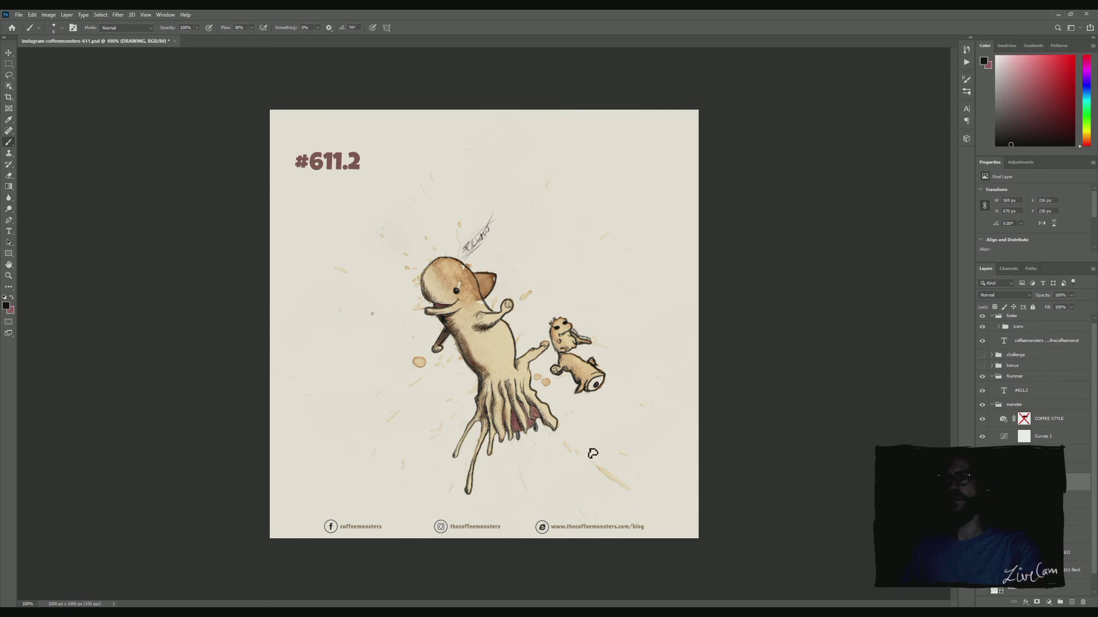
Collapse the Nummer group and hide it together with its #611.2 text.
left_click(992, 377)
left_click(986, 377)
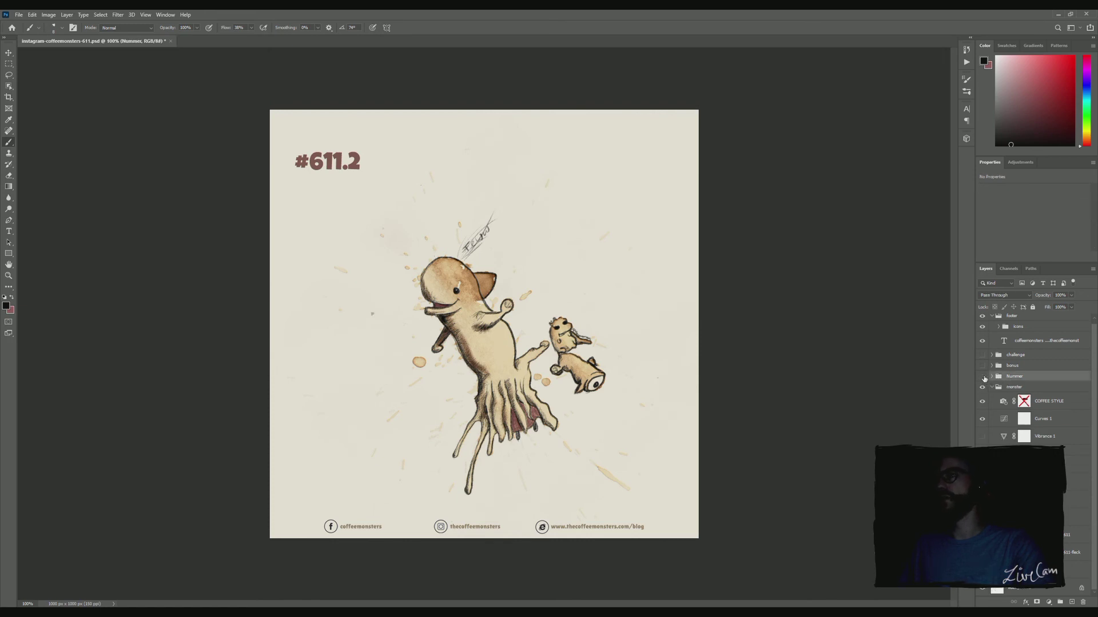
left_click(982, 377)
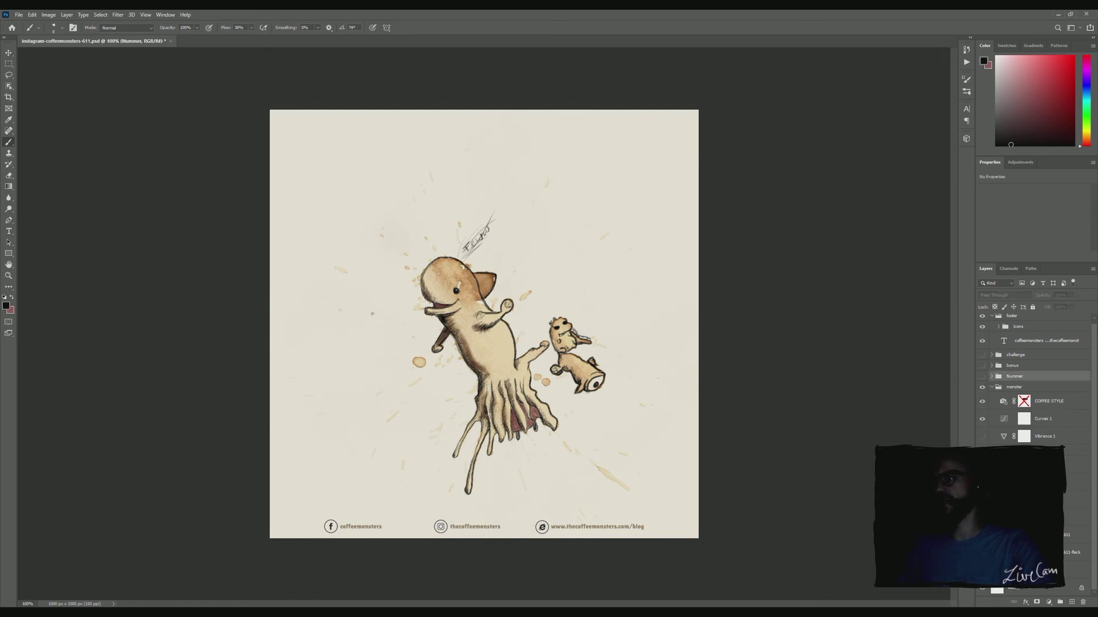
Add a layer named NUMBER above the drawing layer and handwrite #611.2 in black below the small monsters.
left_click(1078, 465)
left_click(1070, 602)
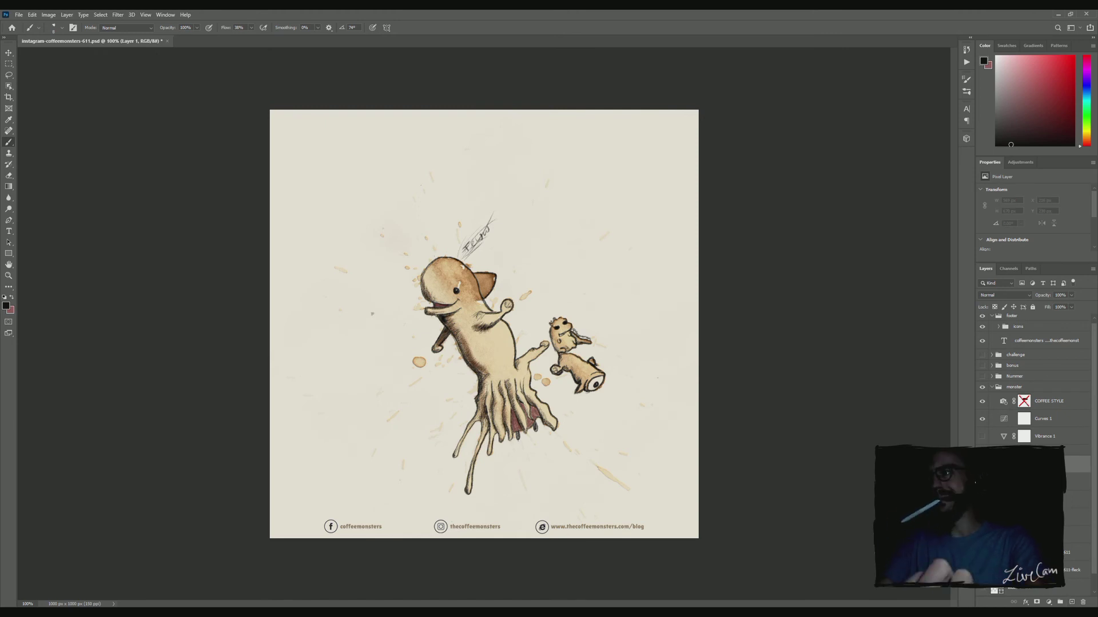
left_click(438, 404, "ctrl")
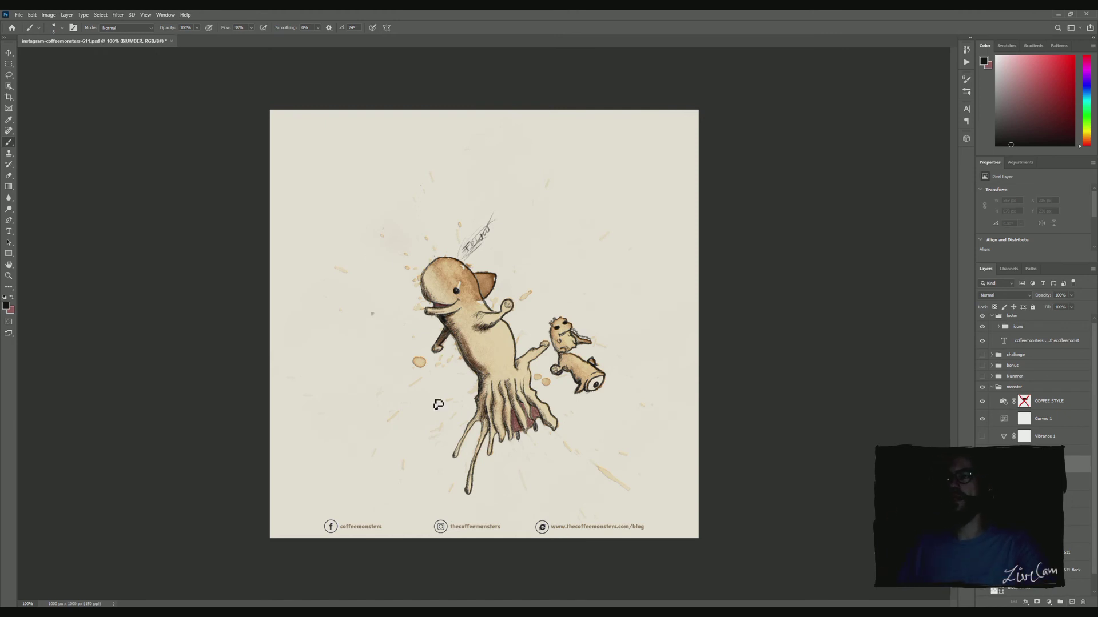
mouse_move(614, 455)
left_mouse_down()
mouse_move(605, 479)
mouse_move(698, 474)
left_mouse_up()
key("ctrl+z")
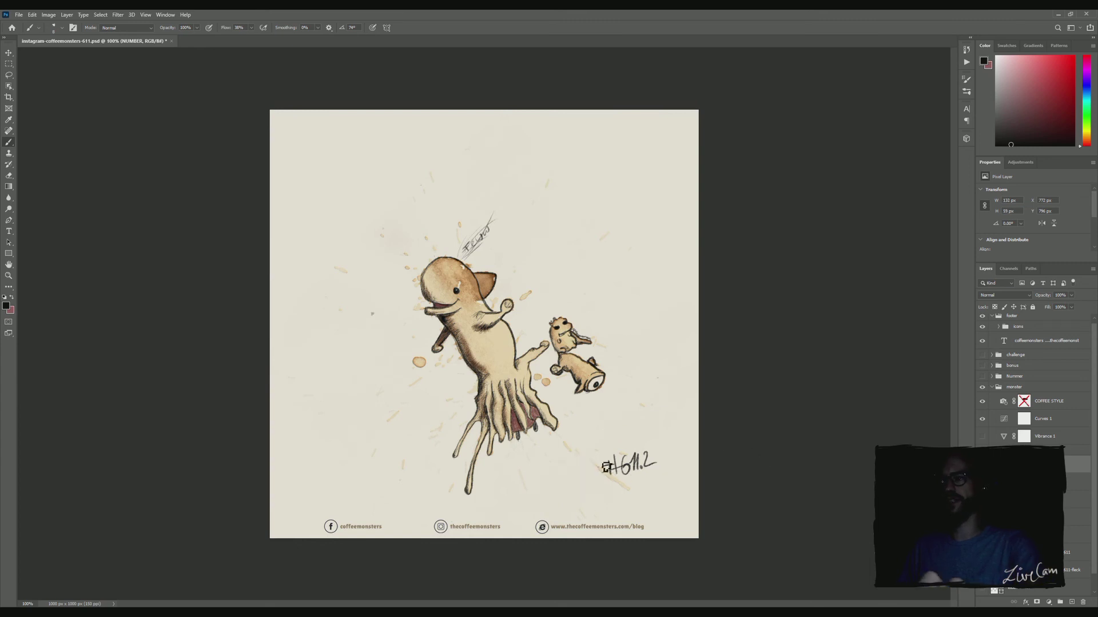
Try several signature flourishes around the handwritten #611.2, undoing each one.
mouse_move(619, 436)
left_mouse_down()
mouse_move(602, 478)
mouse_move(548, 499)
mouse_move(686, 470)
left_mouse_up()
key("ctrl+z")
mouse_move(615, 439)
left_mouse_down()
mouse_move(580, 508)
mouse_move(690, 474)
left_mouse_up()
key("ctrl+z")
mouse_move(614, 440)
left_mouse_down()
mouse_move(572, 462)
mouse_move(686, 472)
left_mouse_up()
key("ctrl+z")
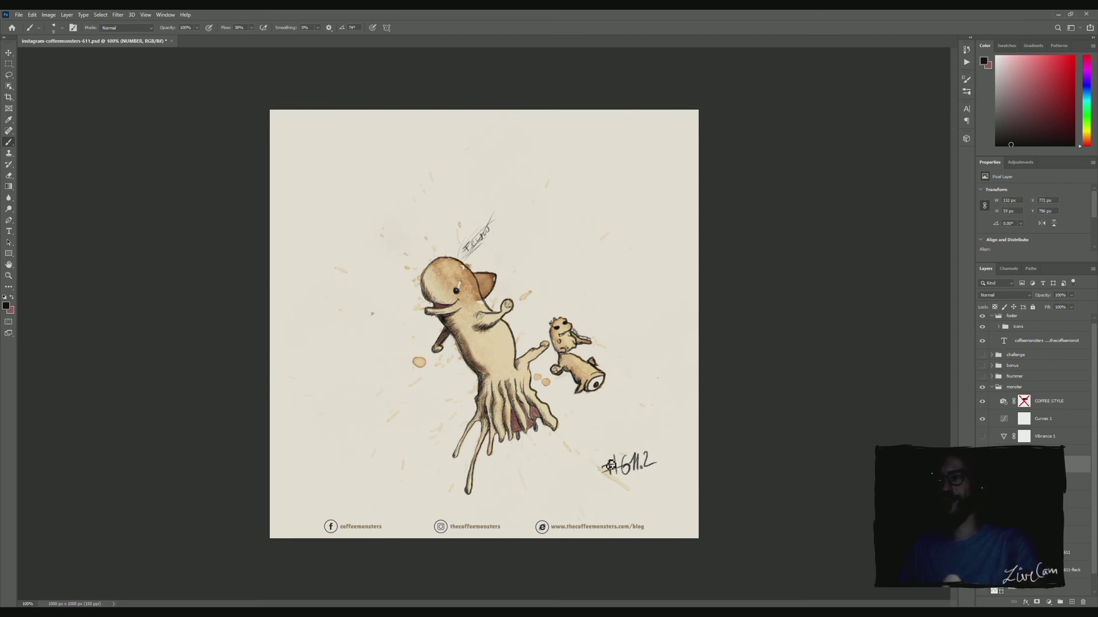
left_click_drag(620, 442, 659, 470)
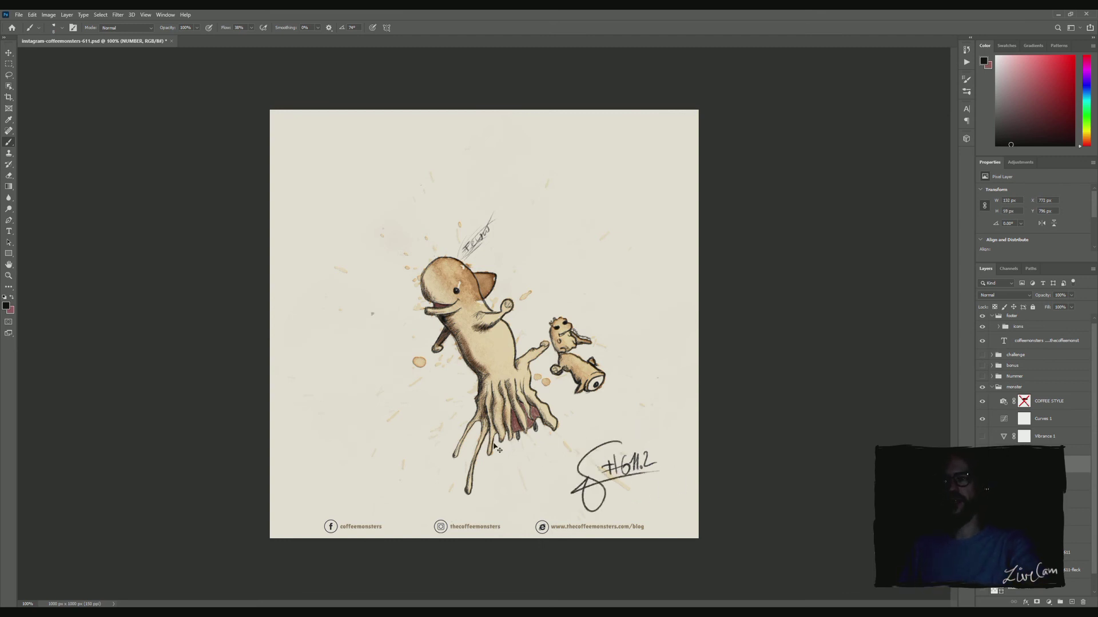
key("ctrl+z")
Try several versions of the signature flourish in the empty area above the large monster, undoing each one.
mouse_move(434, 154)
left_mouse_down()
mouse_move(371, 203)
mouse_move(528, 167)
left_mouse_up()
key("ctrl+t")
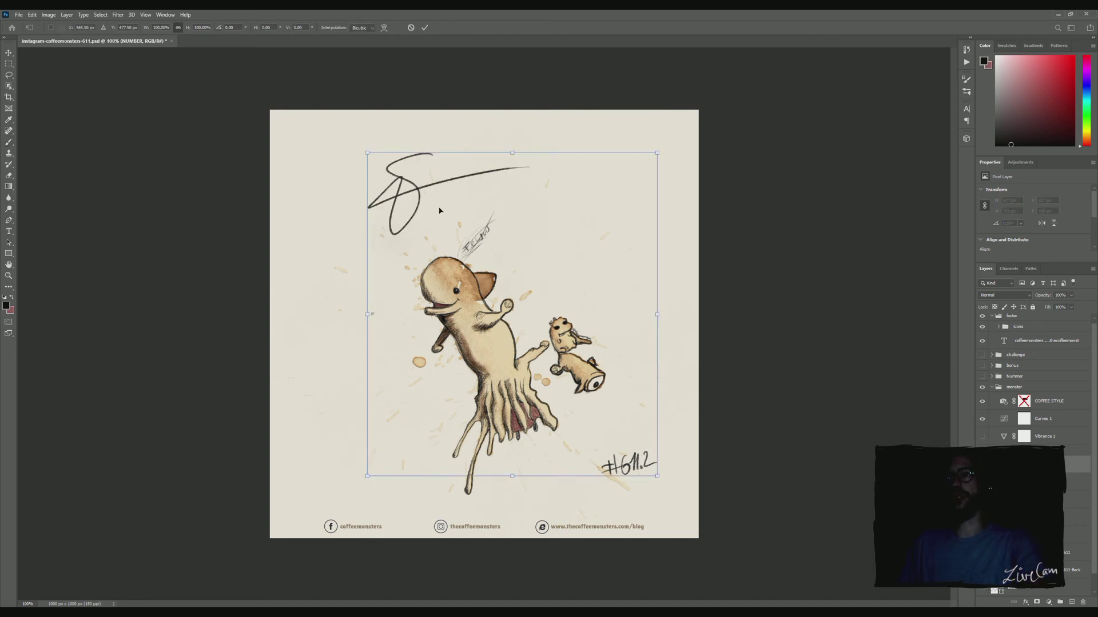
left_click(411, 27)
key("ctrl+z")
key("ctrl+z")
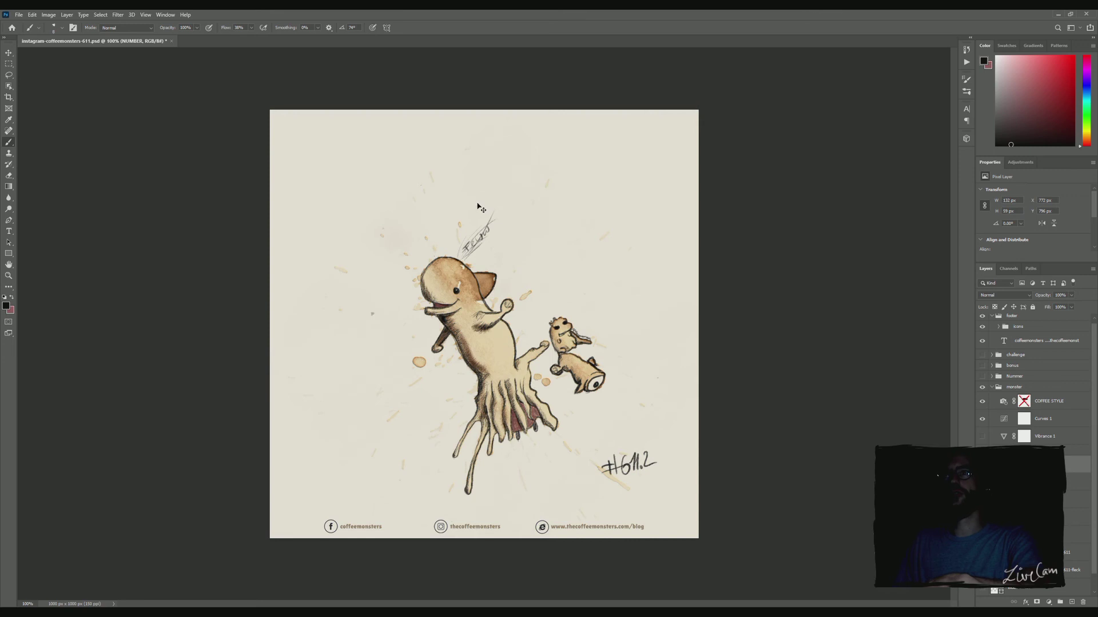
mouse_move(487, 149)
left_mouse_down()
mouse_move(455, 224)
mouse_move(542, 161)
mouse_move(598, 152)
left_mouse_up()
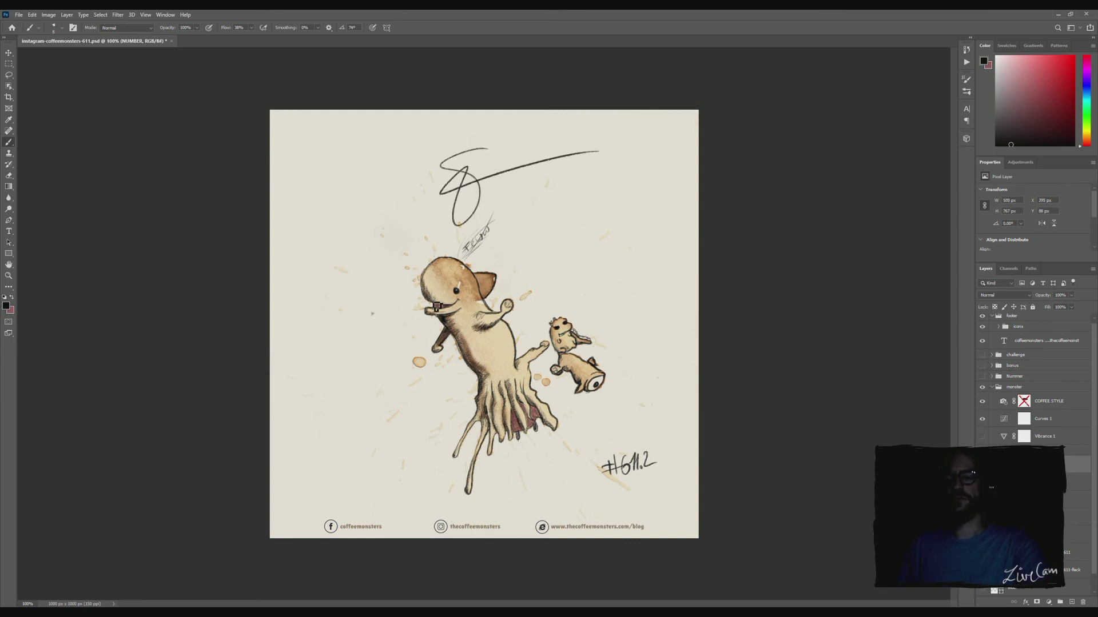
key("ctrl+z")
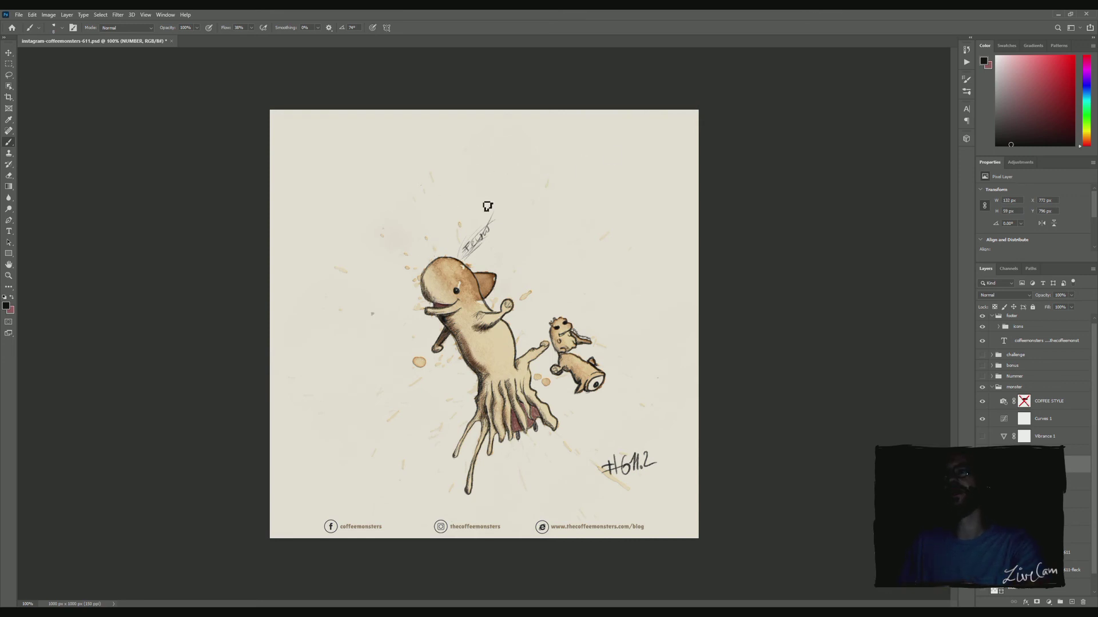
mouse_move(534, 171)
left_mouse_down()
mouse_move(497, 234)
mouse_move(571, 196)
left_mouse_up()
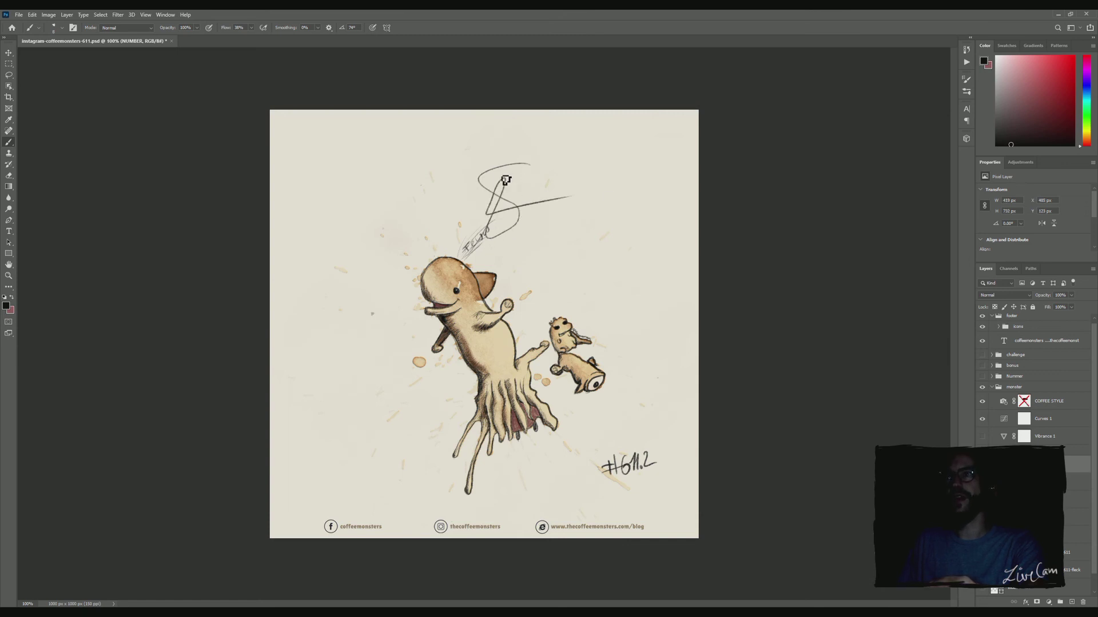
key("ctrl+z")
Draw a signature flourish above the large monster, lasso it and move it around the handwritten #611.2.
mouse_move(464, 192)
left_mouse_down()
mouse_move(512, 169)
mouse_move(575, 196)
left_mouse_up()
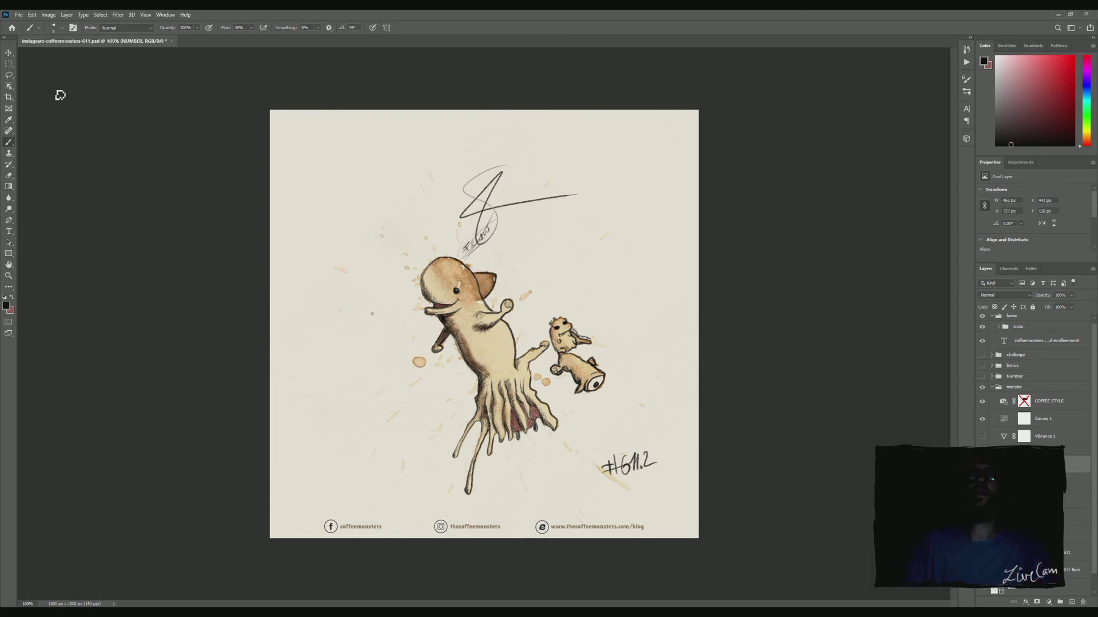
left_click(9, 52)
key("l")
mouse_move(563, 240)
left_mouse_down()
mouse_move(400, 140)
mouse_move(572, 231)
left_mouse_up()
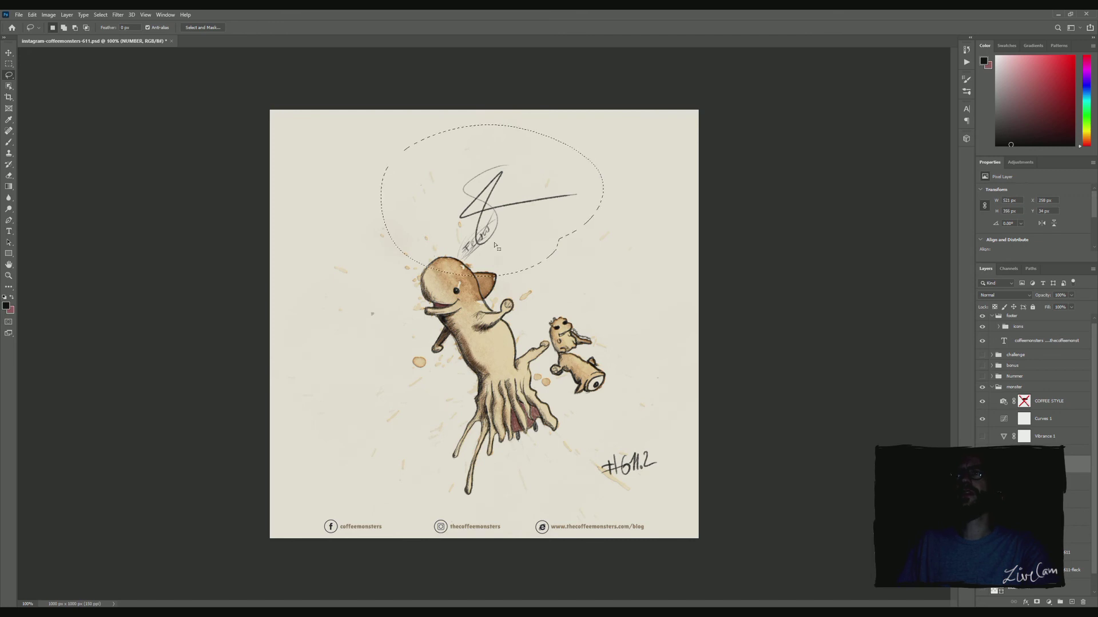
left_click(8, 52)
mouse_move(525, 198)
left_mouse_down()
mouse_move(538, 280)
mouse_move(633, 432)
mouse_move(626, 468)
left_mouse_up()
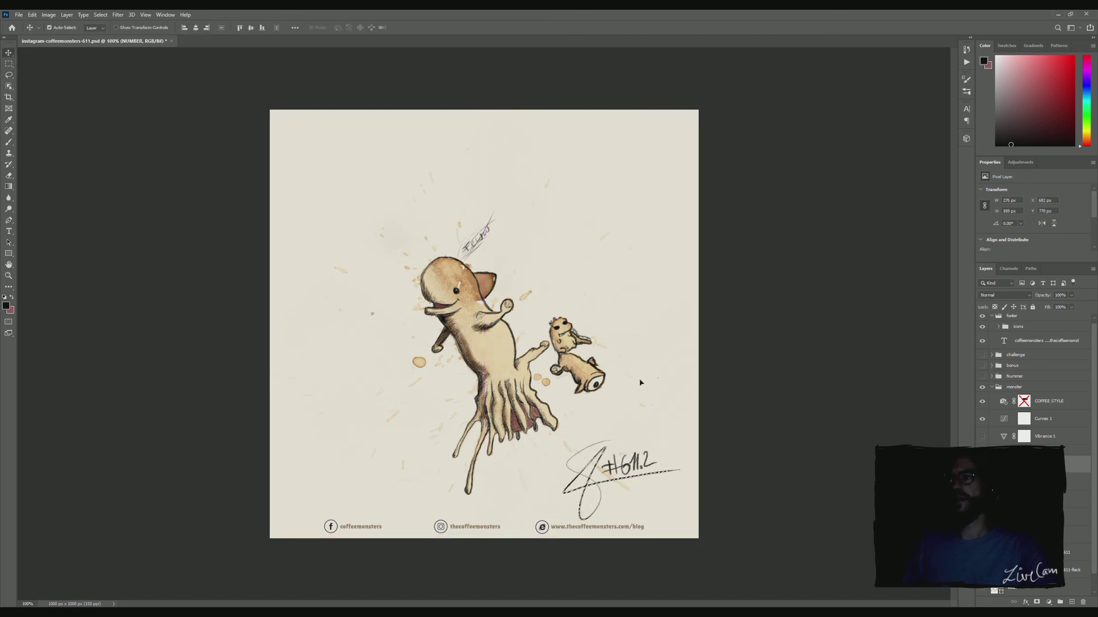
Enclose the signature and handwritten #611.2 in a rectangular selection and try to transform it.
key("m")
left_click_drag(556, 408, 705, 544)
left_click(8, 53)
key("ctrl+t")
mouse_move(698, 408)
left_mouse_down()
mouse_move(617, 481)
mouse_move(643, 490)
mouse_move(622, 487)
mouse_move(653, 410)
mouse_move(584, 264)
mouse_move(600, 265)
mouse_move(537, 294)
left_mouse_up()
key("Return")
key("ctrl+v")
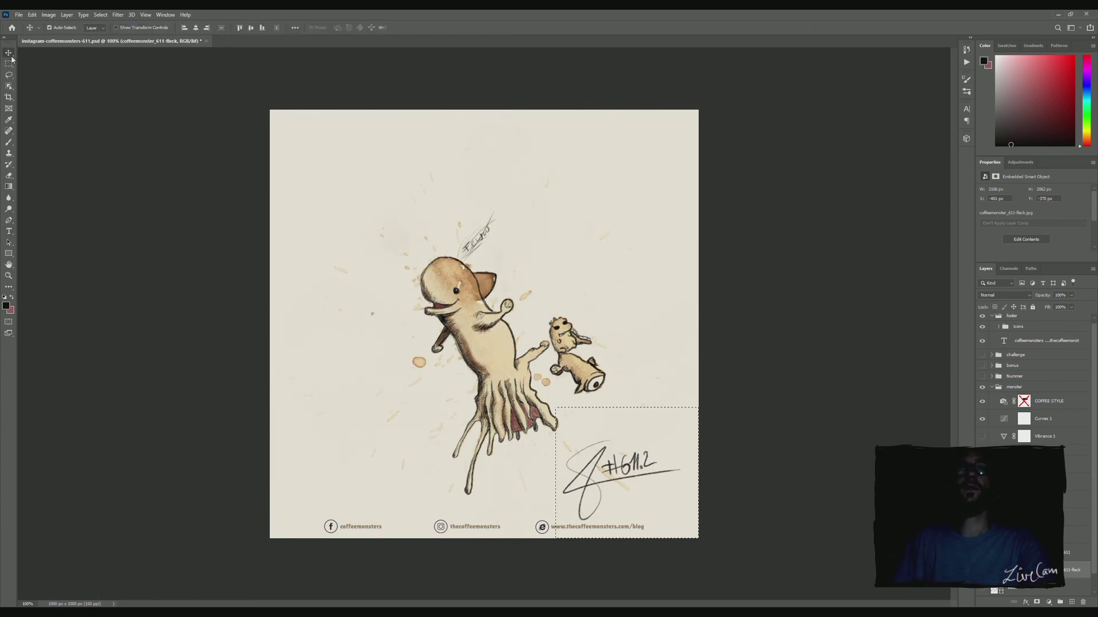
left_click(105, 90)
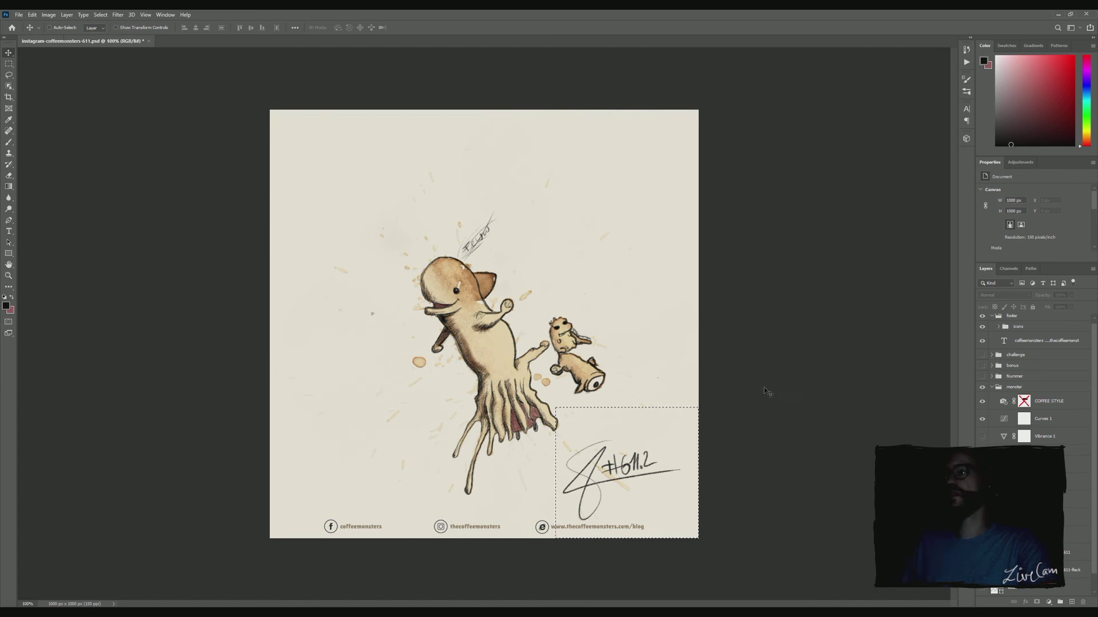
Scale the signature and #611.2 on the NUMBER layer to about 50% and place them just above the footer's web address.
left_click(639, 443, "ctrl")
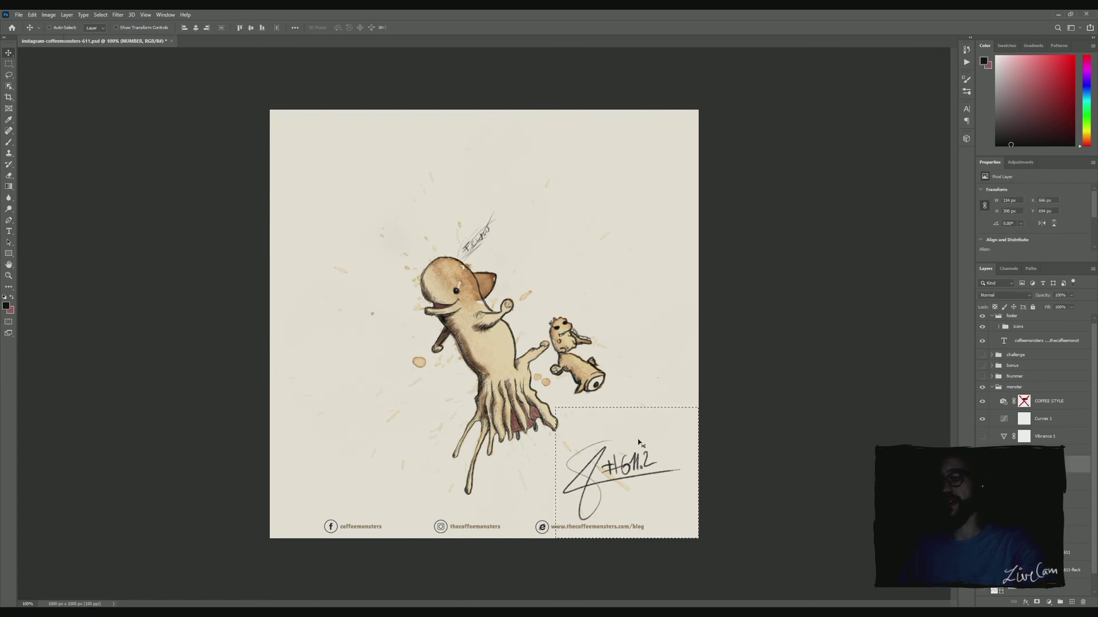
key("ctrl+t")
mouse_move(566, 410)
left_mouse_down()
mouse_move(628, 457)
mouse_move(625, 470)
left_mouse_up()
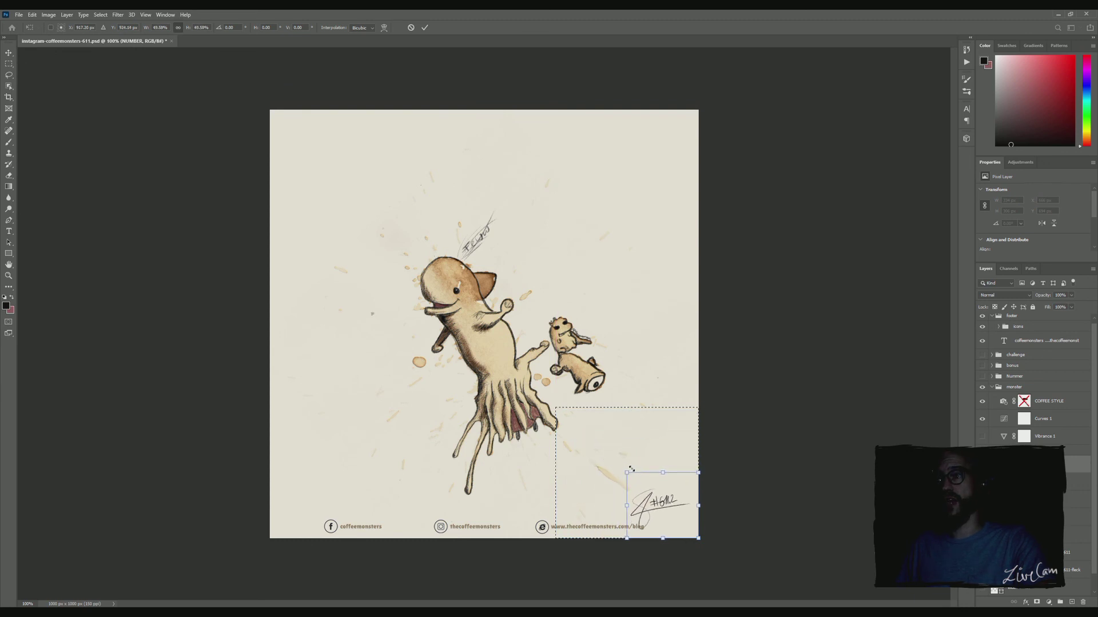
left_click_drag(667, 502, 648, 479)
key("Return")
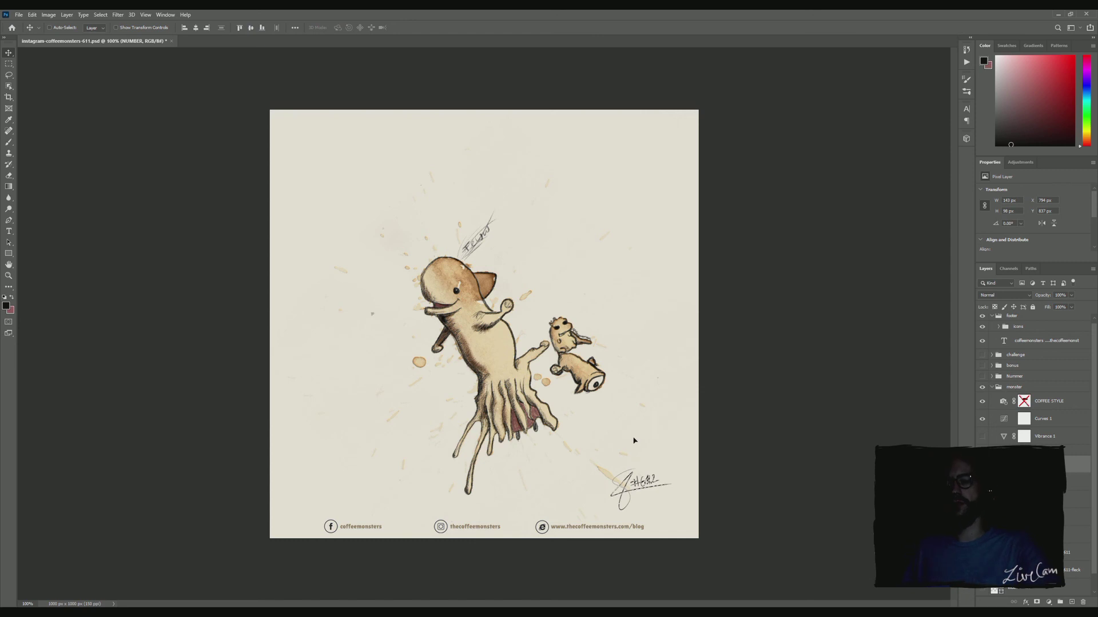
Select the drawing and coffee stain layers together and shift the monster artwork slightly up and left.
key("m")
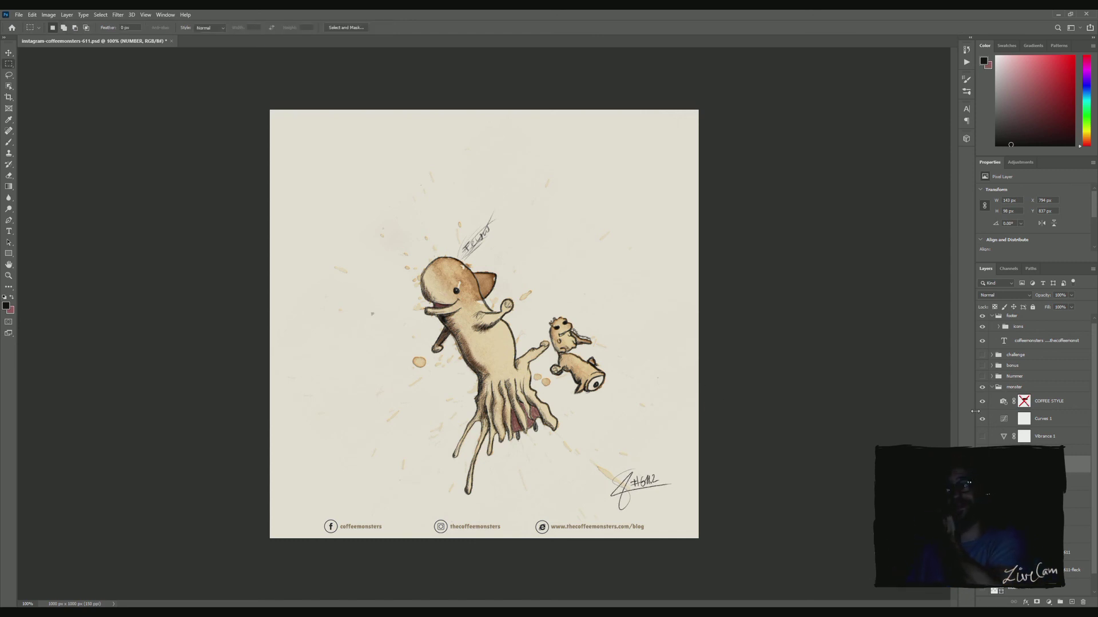
left_click(1078, 483)
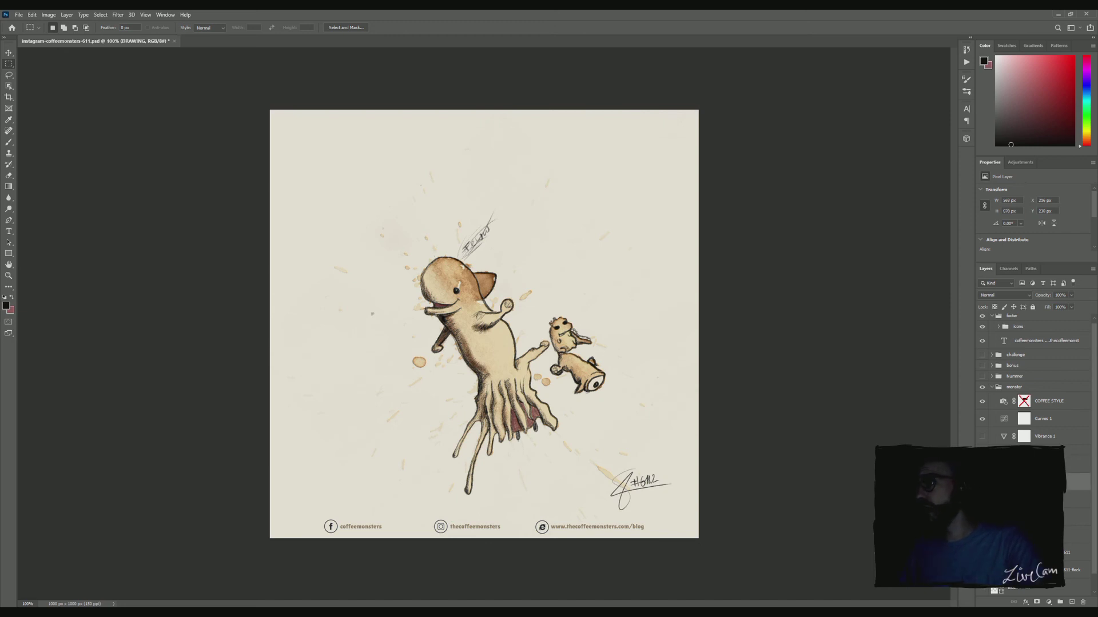
left_click(1078, 536, "shift")
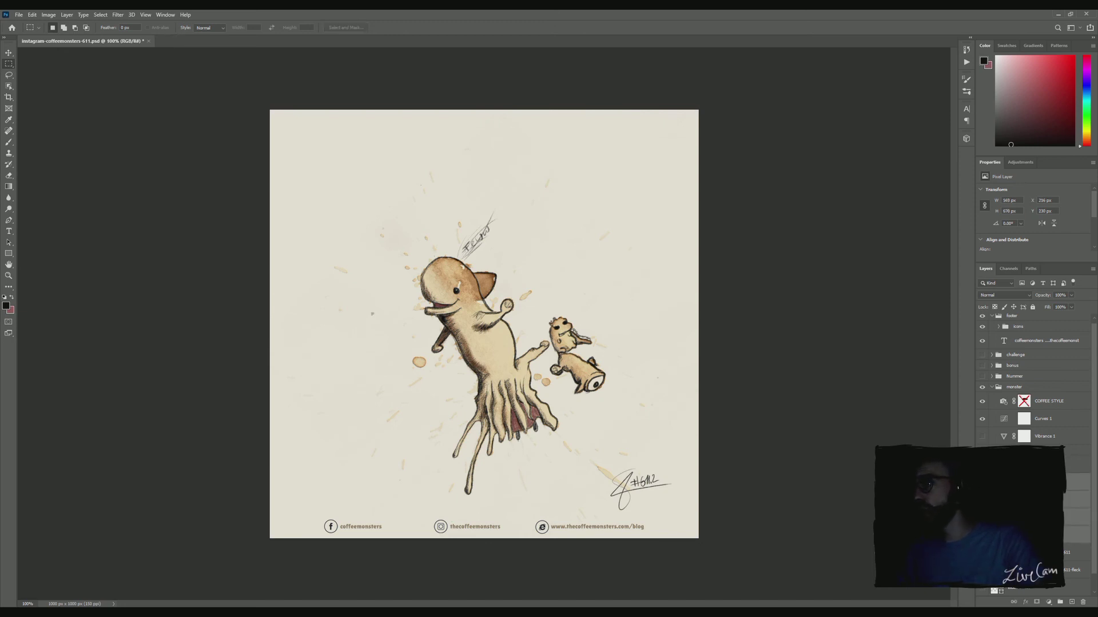
left_click(9, 53)
mouse_move(543, 338)
left_mouse_down()
mouse_move(558, 351)
mouse_move(550, 341)
left_mouse_up()
left_click_drag(549, 336, 546, 338)
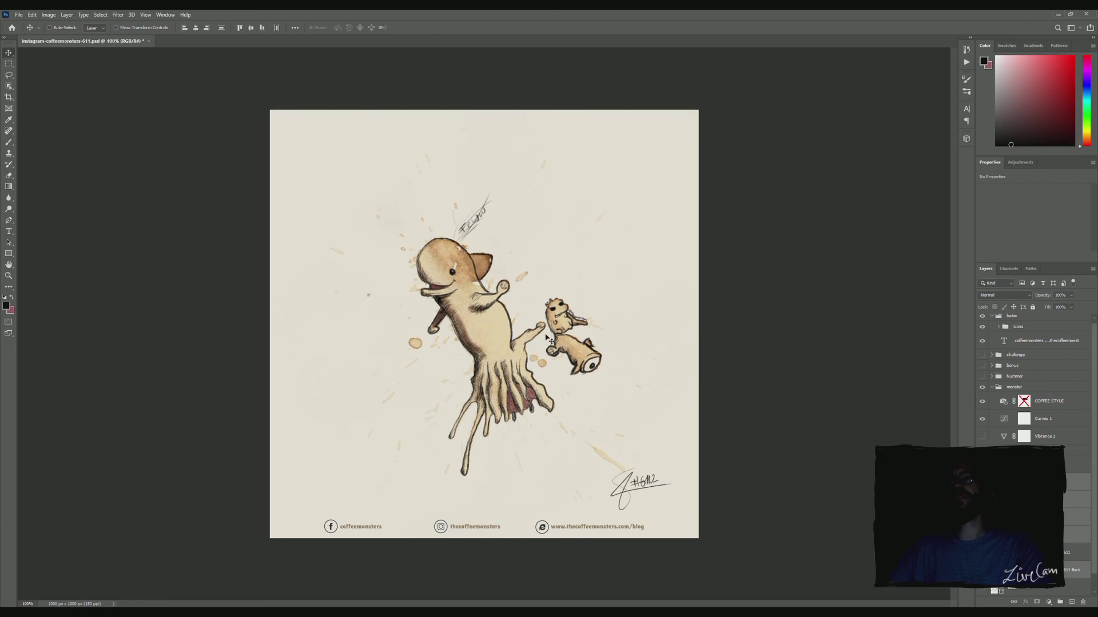
On the NUMBER layer, handwrite an underlined Squiddy above the large monster and draw an arrow pointing to its head.
left_click(8, 63)
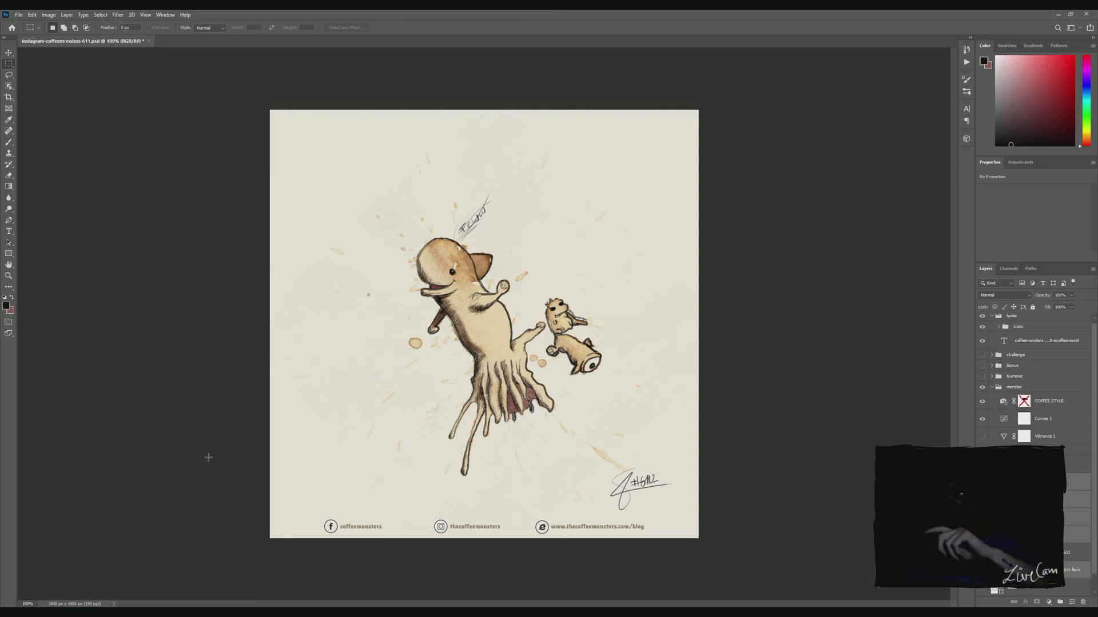
left_click(9, 142)
key("alt+bracketright")
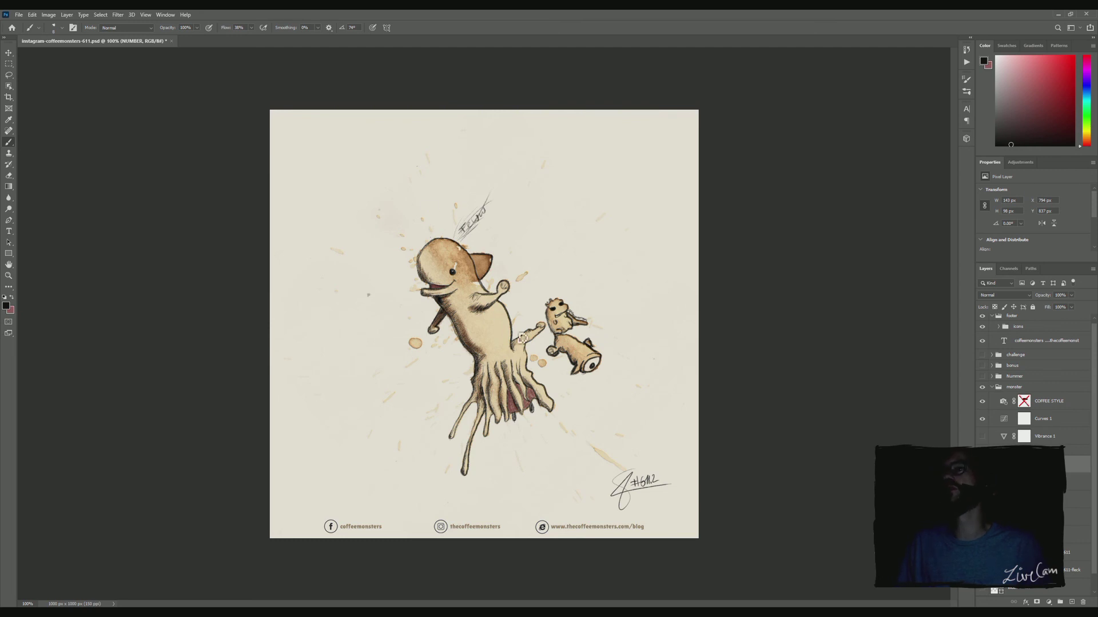
mouse_move(348, 158)
left_mouse_down()
mouse_move(347, 186)
mouse_move(364, 160)
mouse_move(406, 170)
mouse_move(400, 182)
left_mouse_up()
left_click_drag(298, 209, 470, 156)
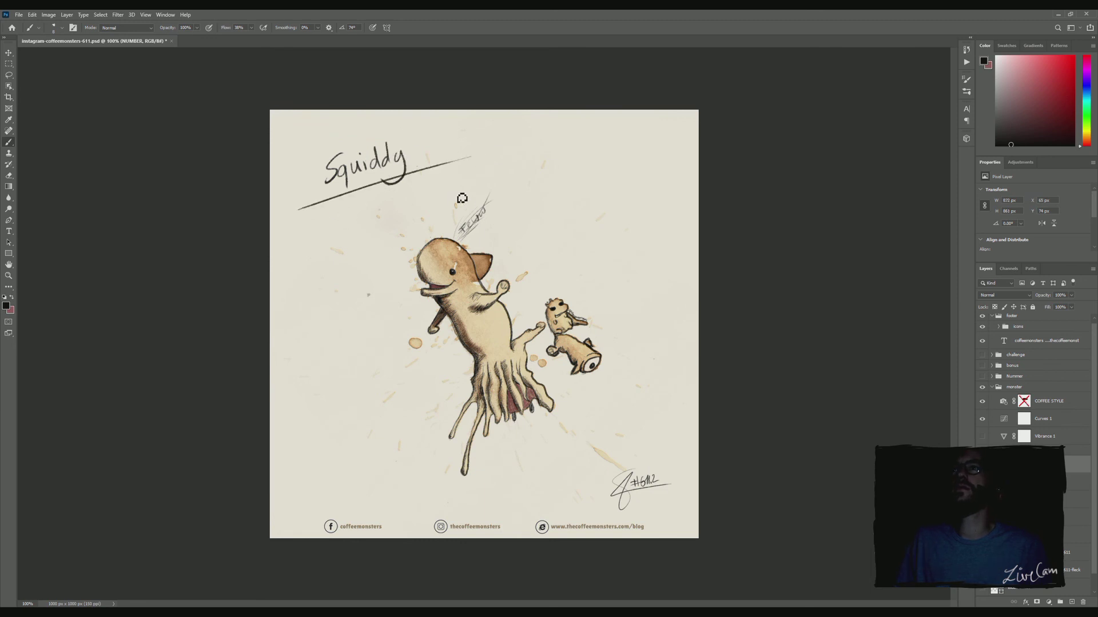
mouse_move(365, 208)
left_mouse_down()
mouse_move(364, 260)
mouse_move(390, 252)
left_mouse_up()
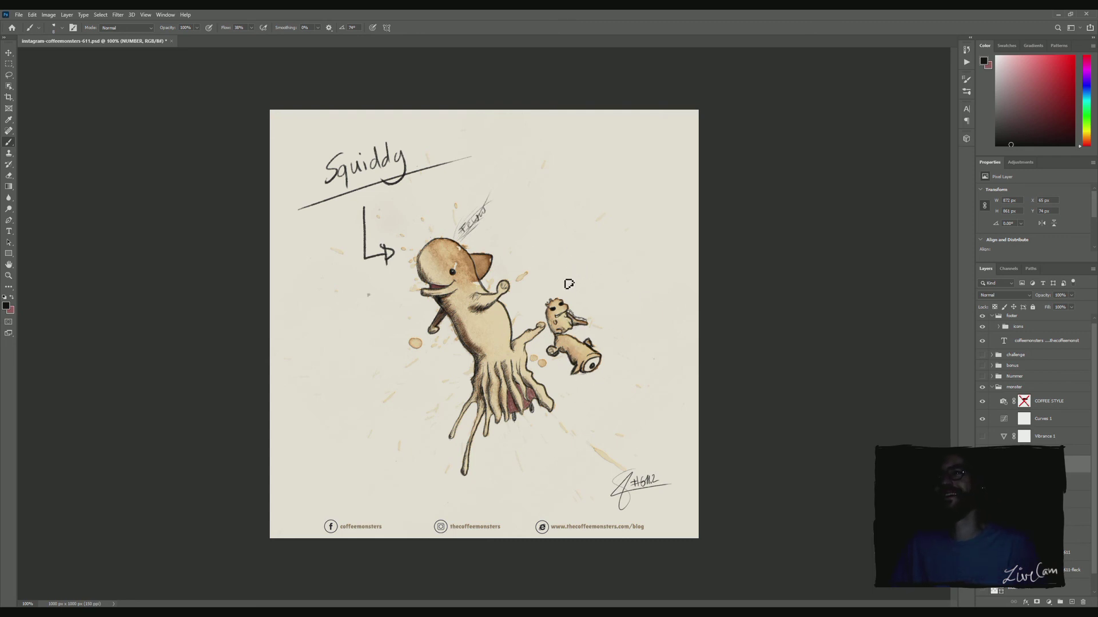
Handwrite Bogus & Bagus above the two small monsters and draw an arrow pointing down to them.
mouse_move(559, 230)
left_mouse_down()
mouse_move(605, 215)
mouse_move(598, 220)
mouse_move(623, 234)
mouse_move(669, 220)
left_mouse_up()
left_click_drag(615, 262, 596, 306)
left_click_drag(596, 306, 607, 298)
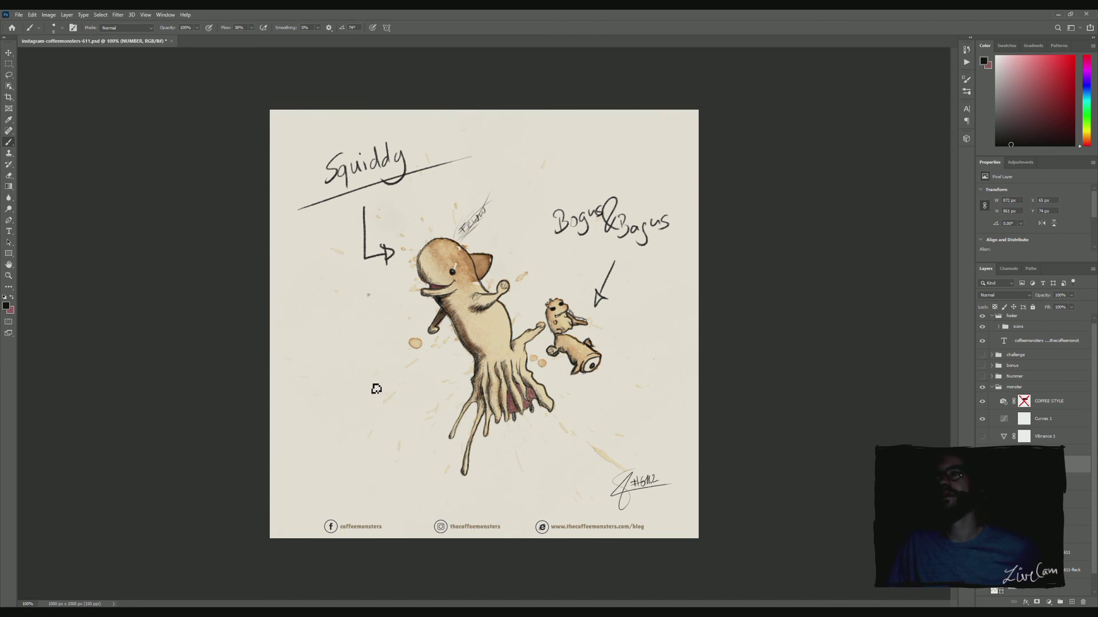
Lasso the handwritten Squiddy and Bogus & Bagus titles with their arrows and cut them from the NUMBER layer.
key("l")
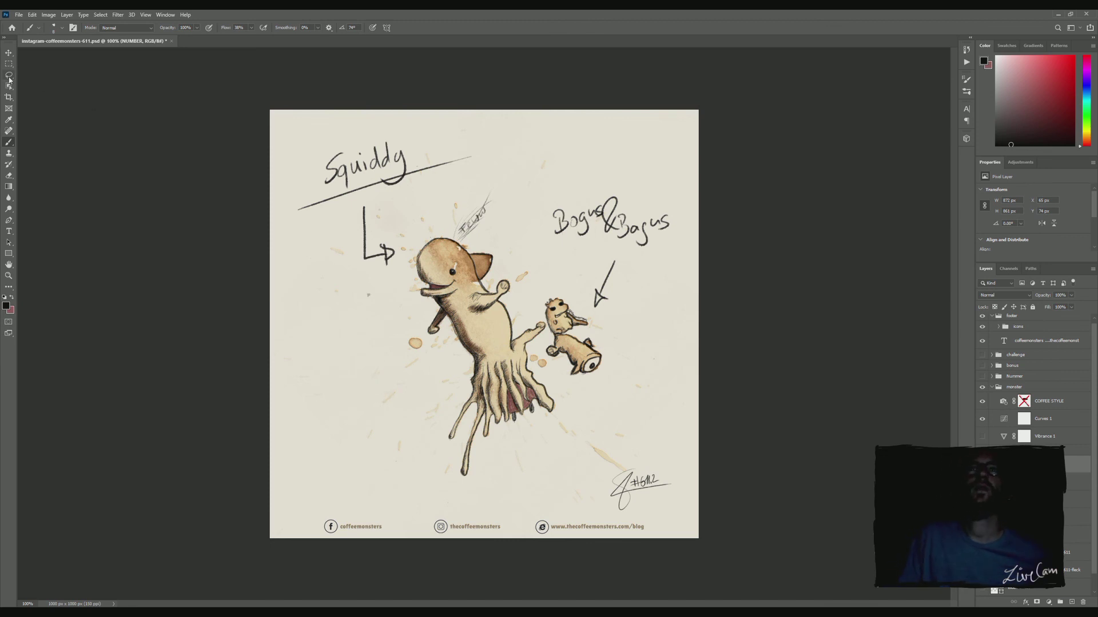
mouse_move(43, 51)
left_mouse_down()
mouse_move(389, 103)
mouse_move(709, 339)
mouse_move(275, 348)
mouse_move(118, 213)
left_mouse_up()
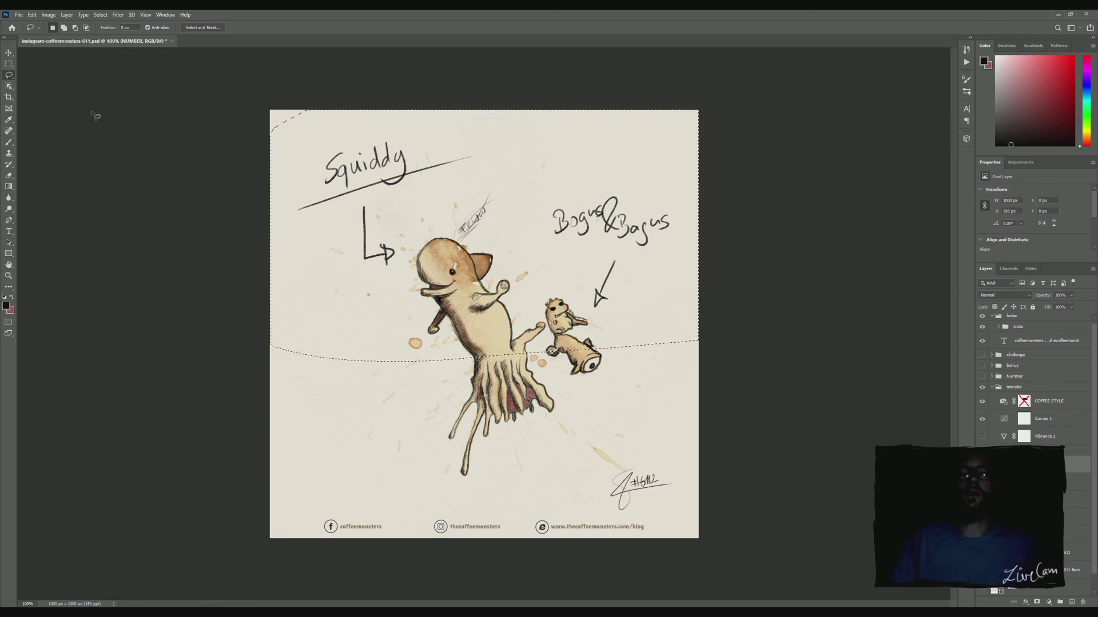
key("Delete")
key("ctrl+d")
Paste the cut titles and arrows onto a new layer and position them above their monsters again.
left_click(9, 53)
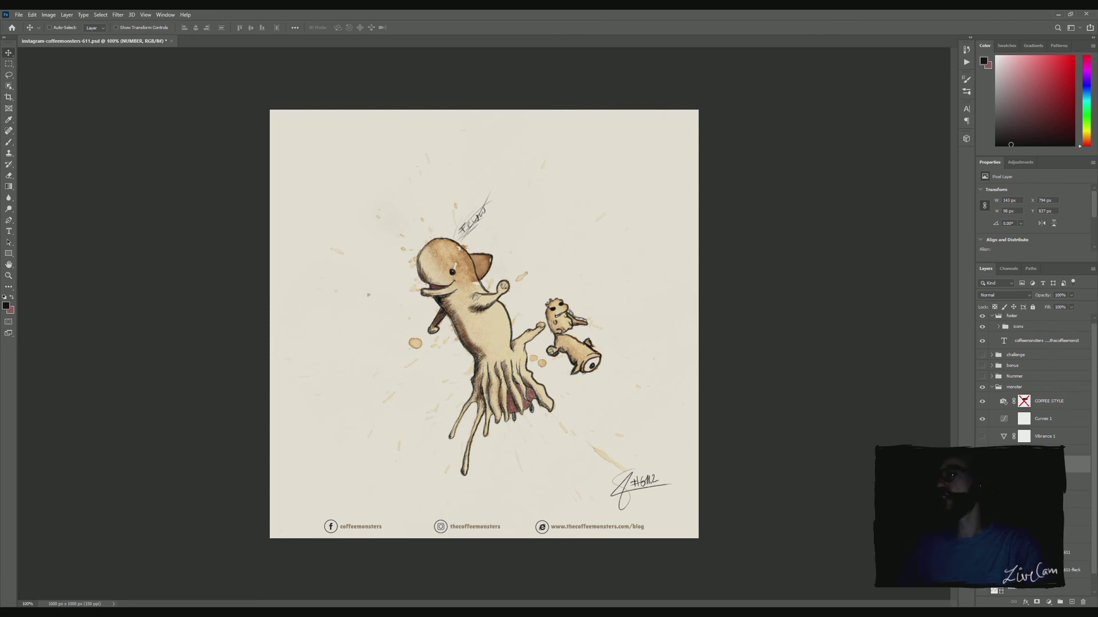
left_click(1072, 602)
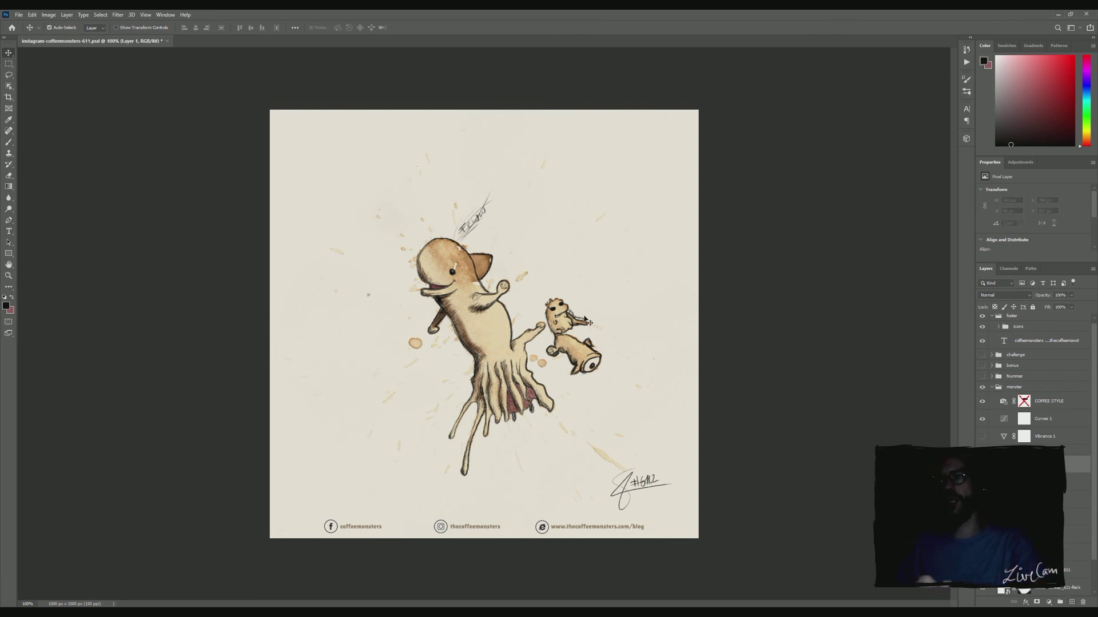
key("ctrl+v")
left_click_drag(398, 290, 384, 186)
key("m")
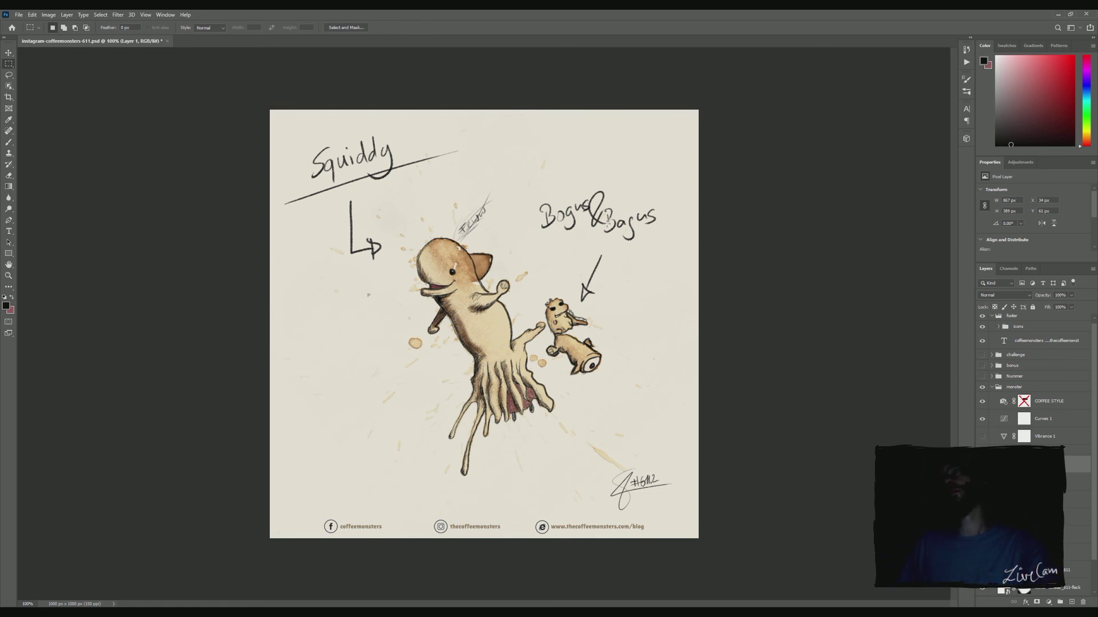
left_click(8, 52)
left_click_drag(406, 170, 416, 170)
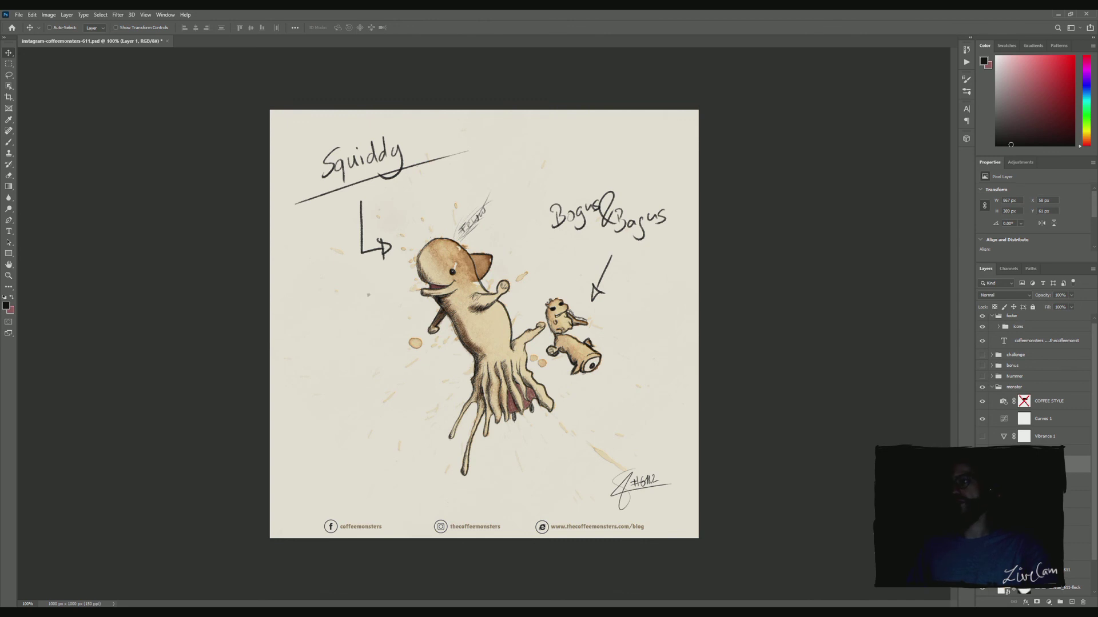
Create a paragraph text box beside the large monster's lower body and set its font to Lilita One.
left_click(8, 232)
left_click_drag(282, 324, 428, 466)
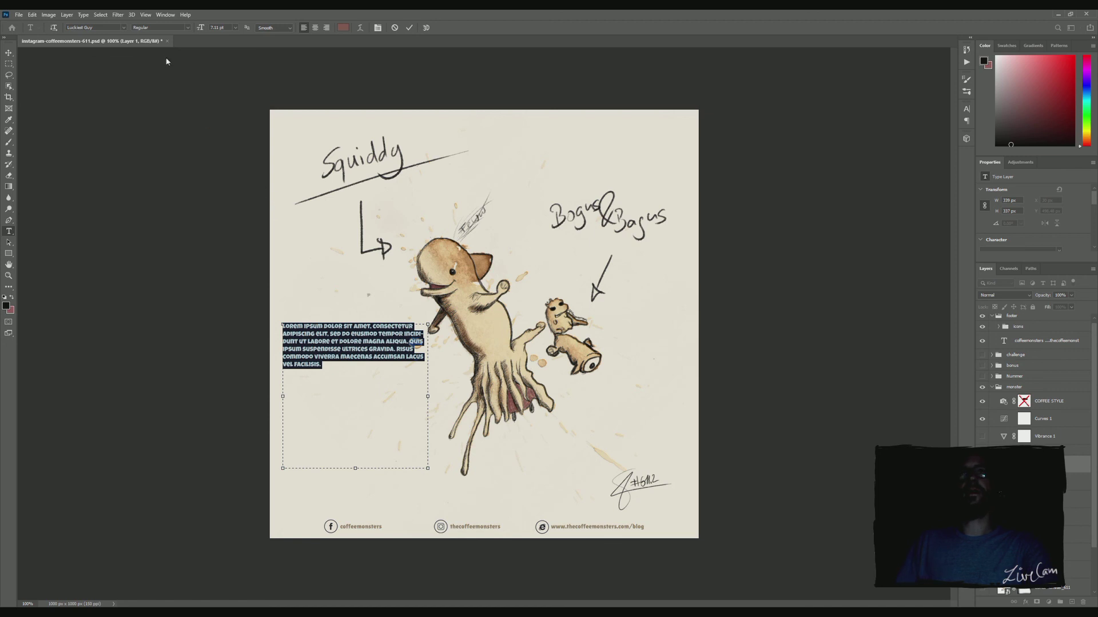
left_click(95, 28)
key("Up")
key("Up")
key("Up")
key("Up")
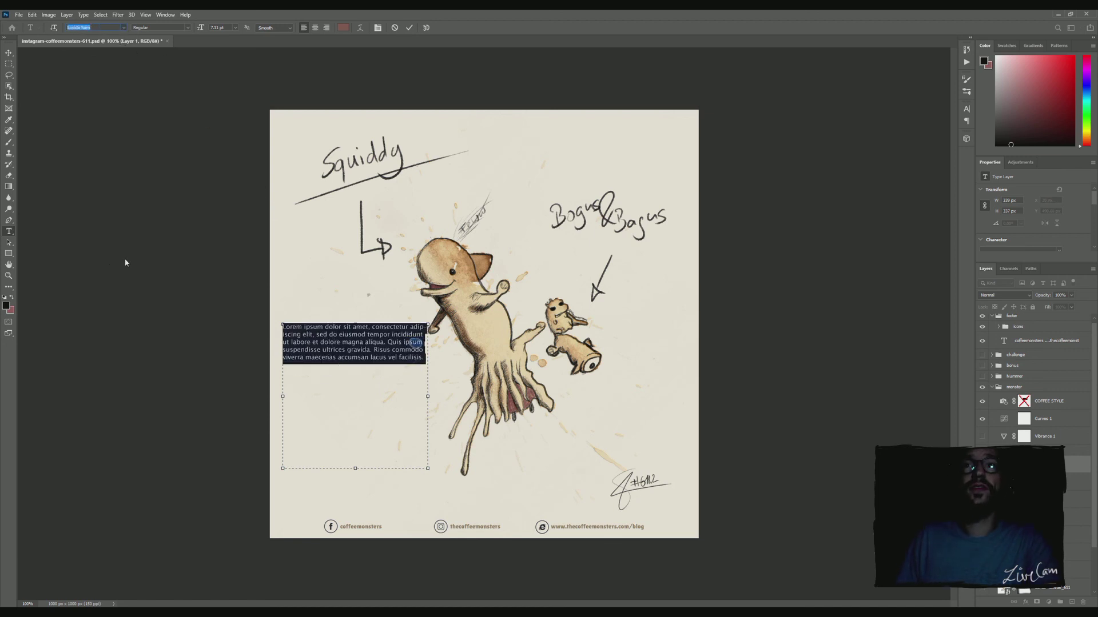
key("Up")
key("Up")
key("Up")
key("Up")
key("Up")
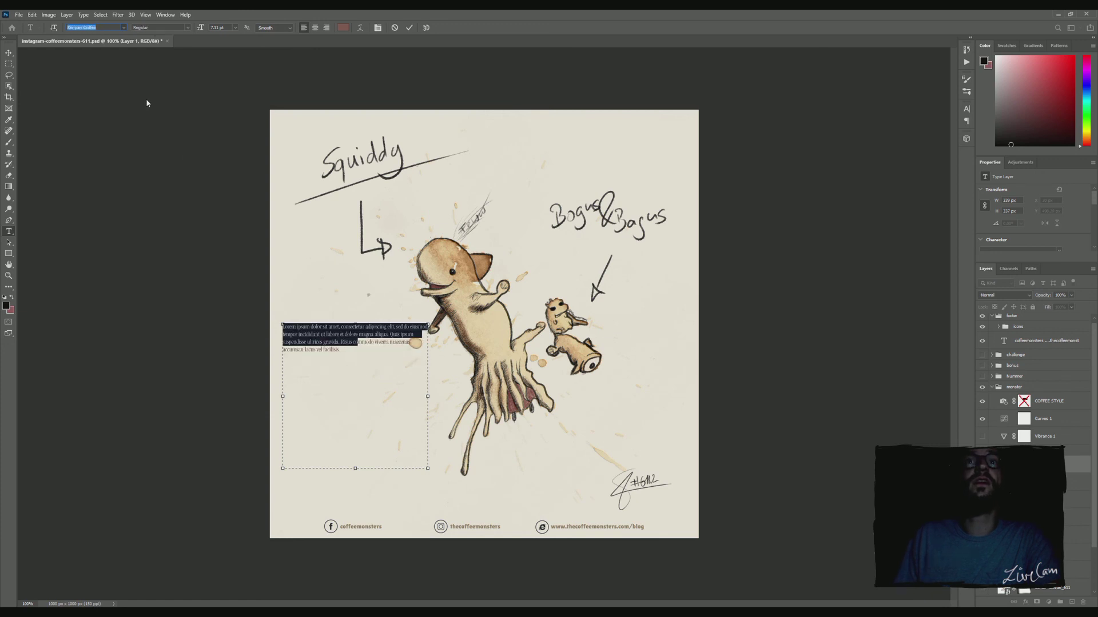
key("Up")
key("Up")
key("Up")
key("Up")
key("Up")
key("Up")
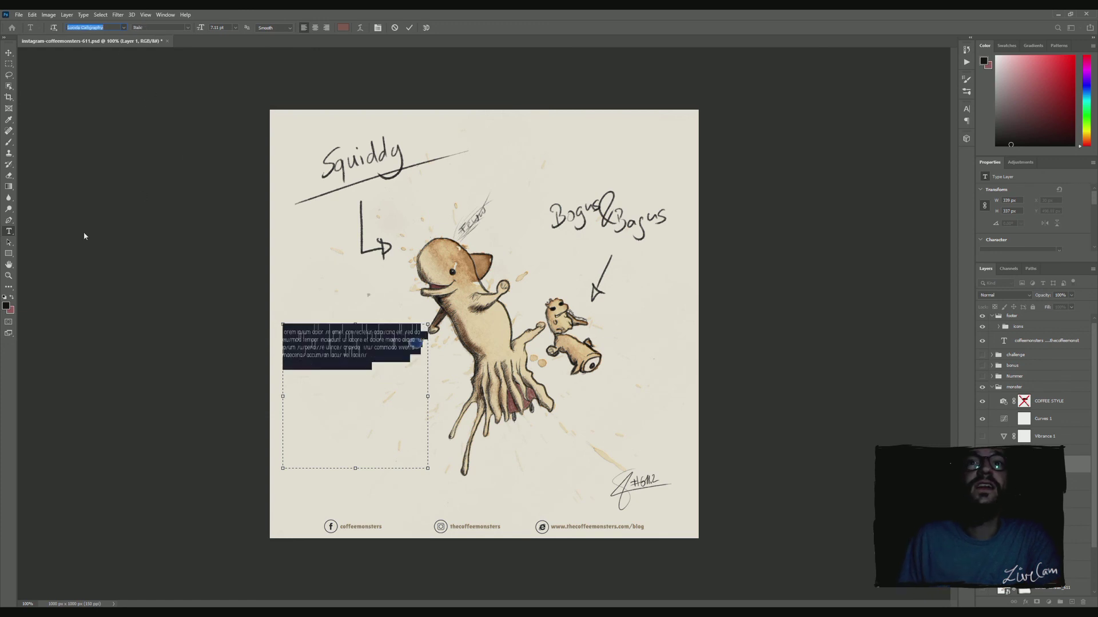
key("Return")
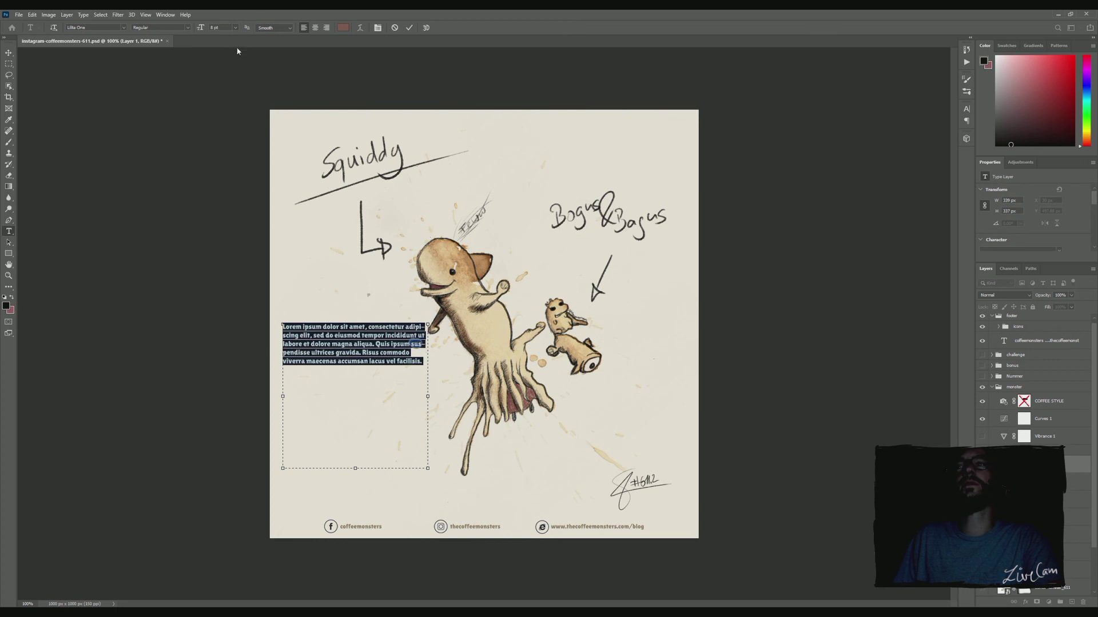
left_click(410, 27)
Replace the placeholder paragraph with "This is Squiddy. He is the most rock and roll Dolphinsquid".
left_click(9, 52)
left_click(9, 231)
left_click(336, 346)
key("ctrl+a")
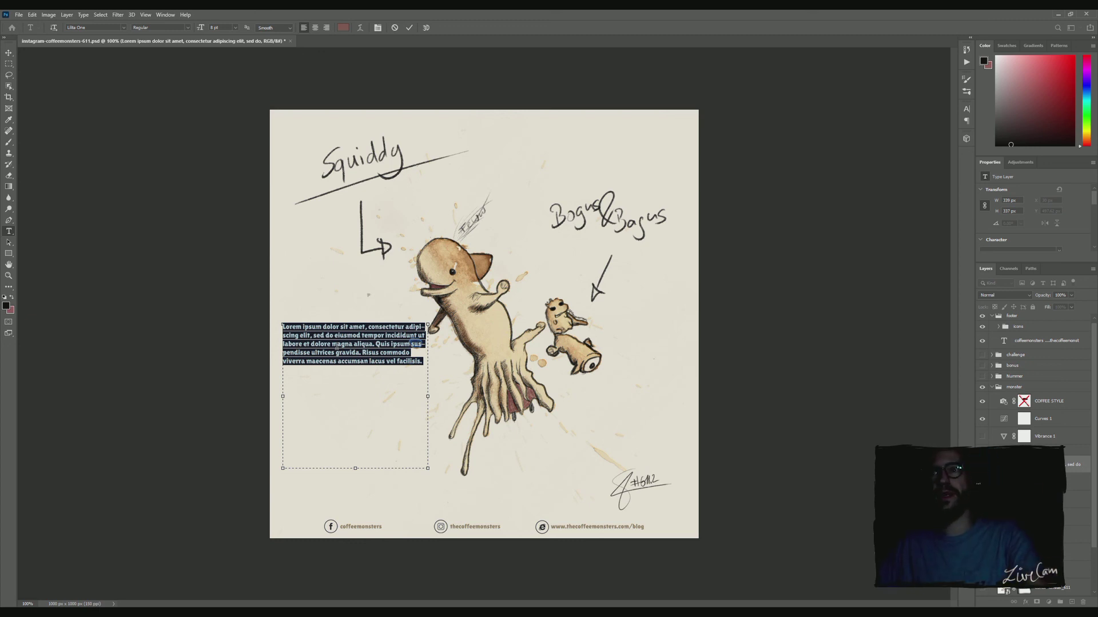
key("BackSpace")
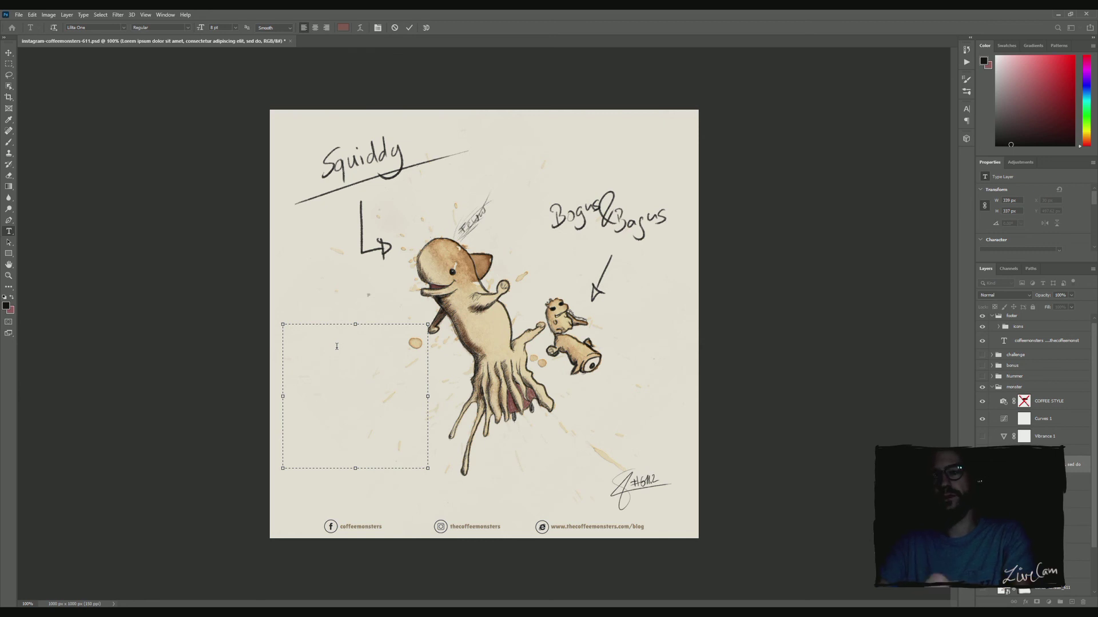
type("This is Squiddy. He is the m")
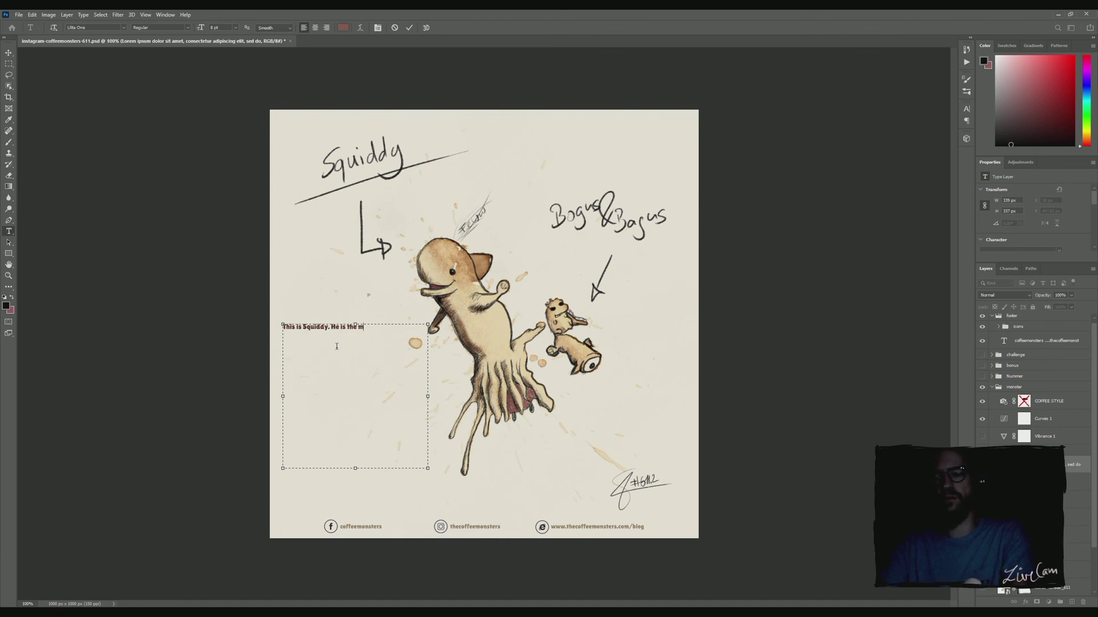
type("rock and roll Dolphinsquid")
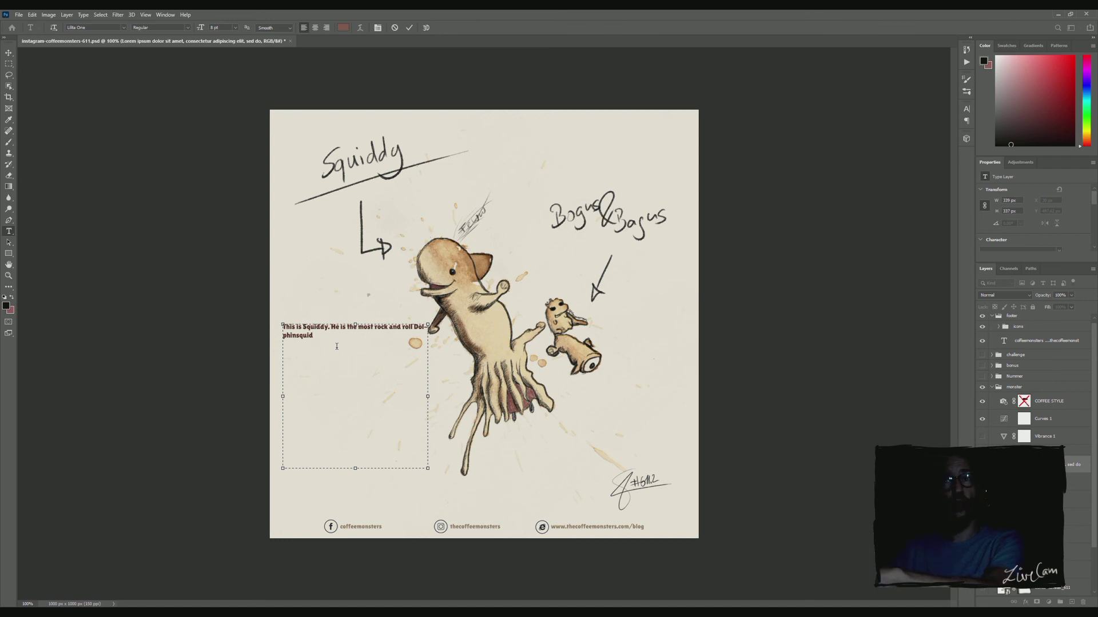
Replace the word "Dolphinsquid" in the description with "Squidolphin".
key("shift+Left")
key("shift+Left")
key("shift+Left")
key("shift+Left")
key("shift+Left")
key("shift+Left")
key("shift+Left")
key("shift+Left")
key("shift+Left")
key("shift+Left")
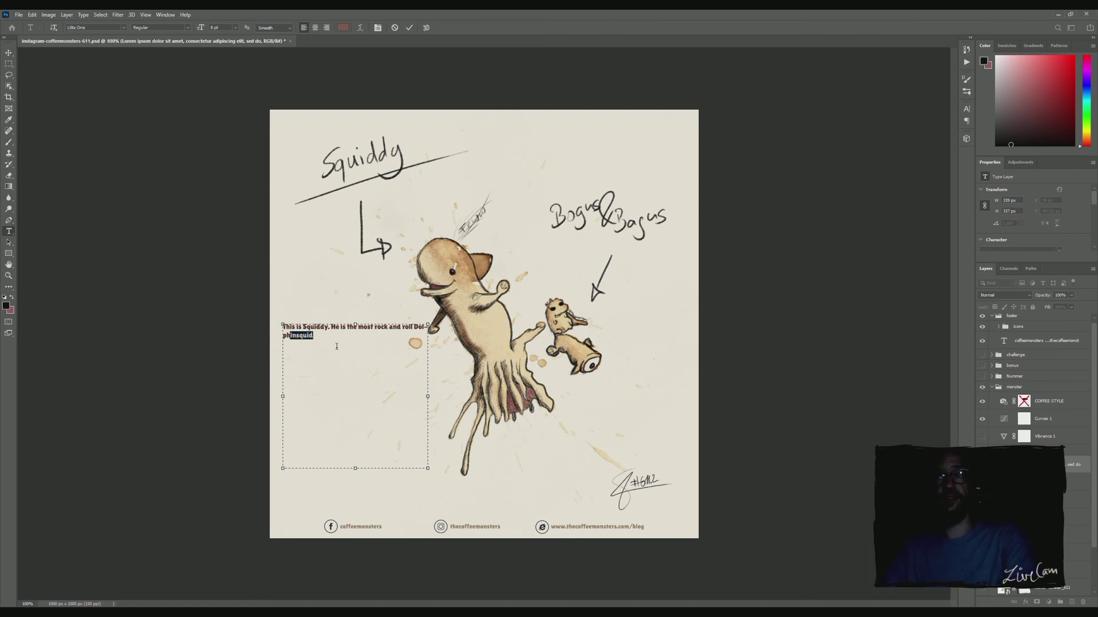
type("Squidolphi")
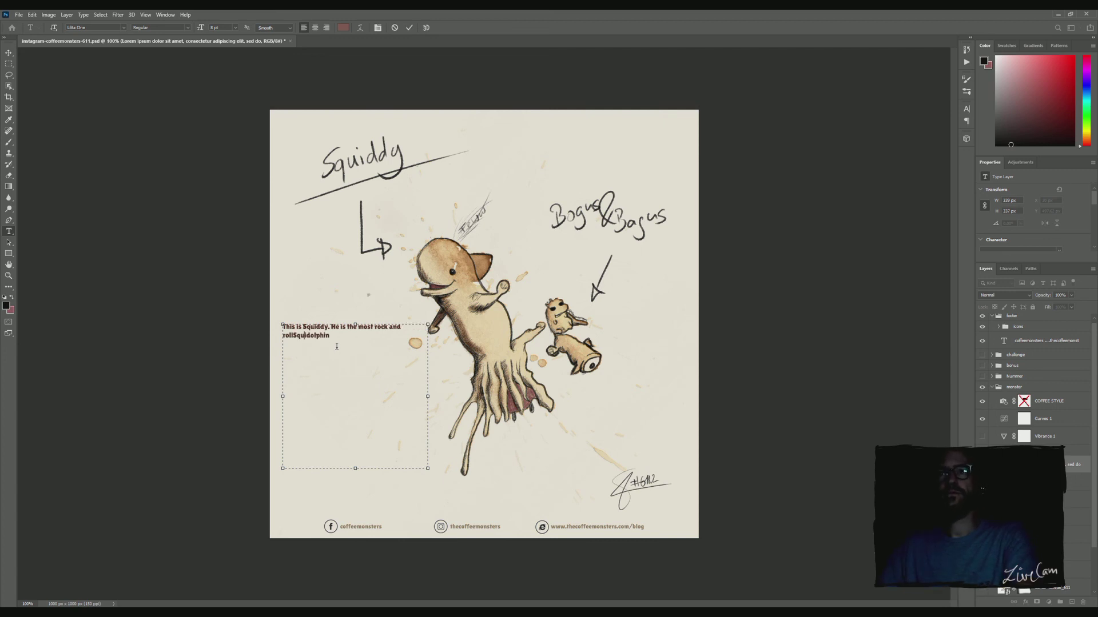
Continue the description with "you'll ever meet. Even if he laughs with you, he laughs".
key("End")
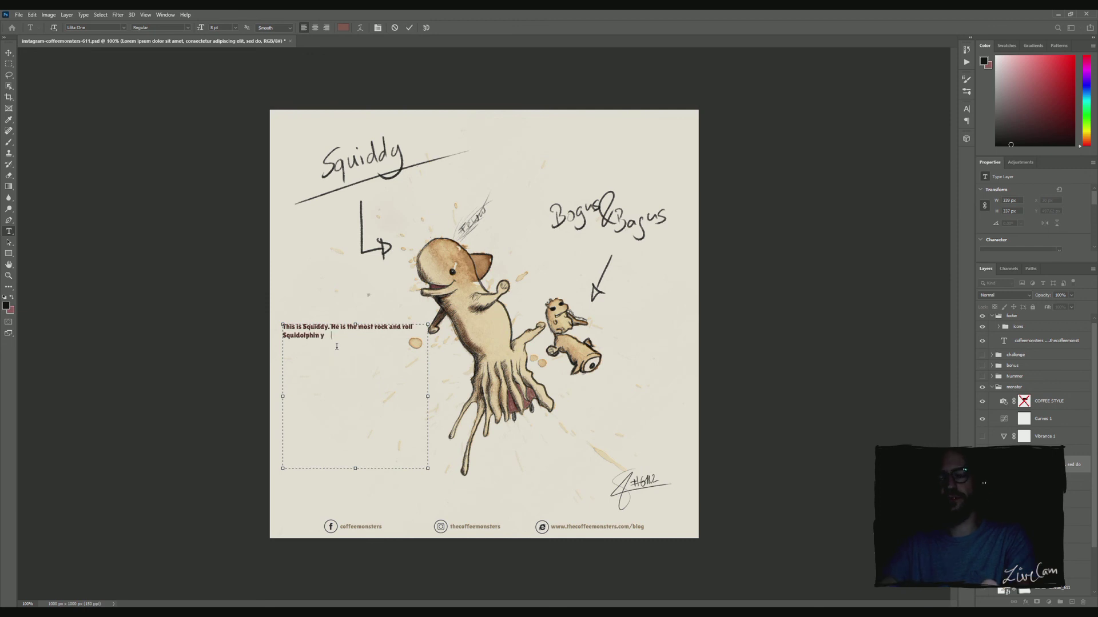
type("you'll ever me")
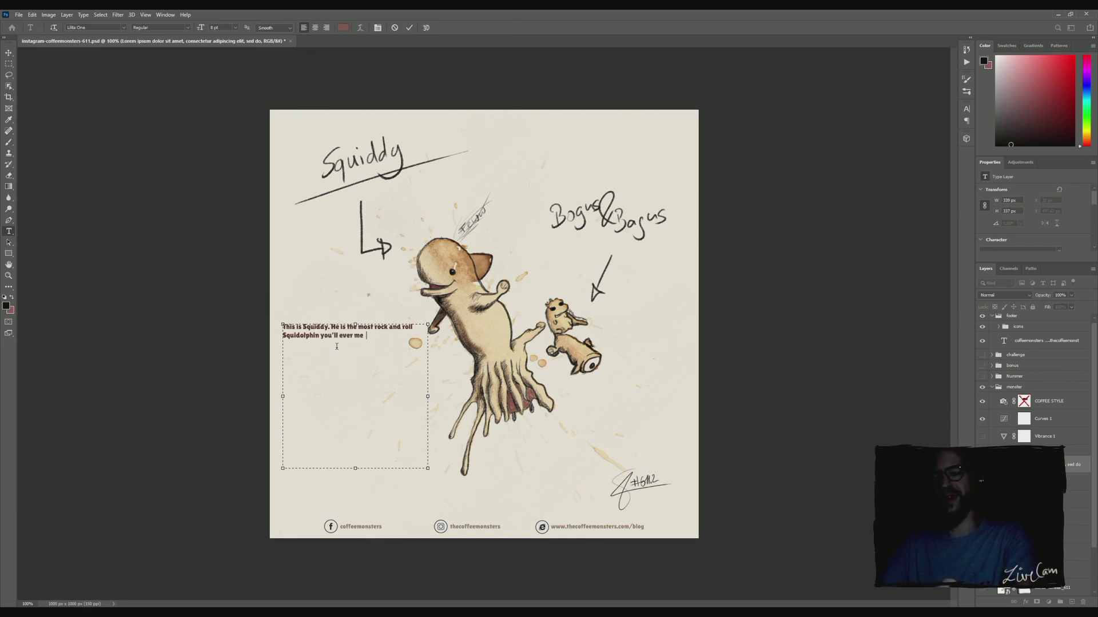
type("et. Even if he laughs")
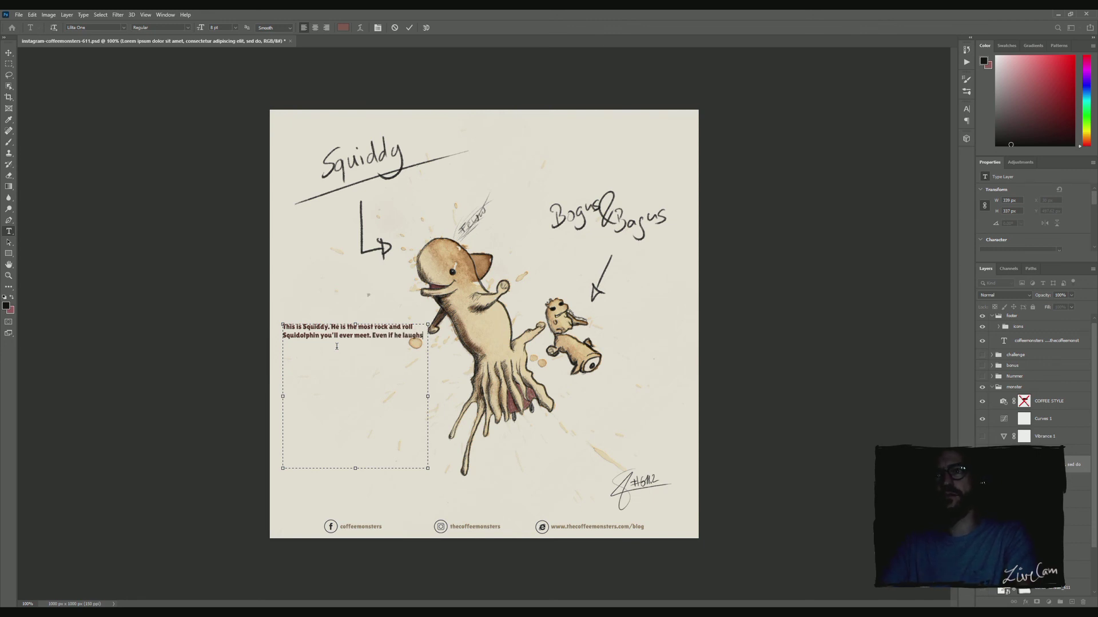
type(" you")
key("BackSpace")
key("BackSpace")
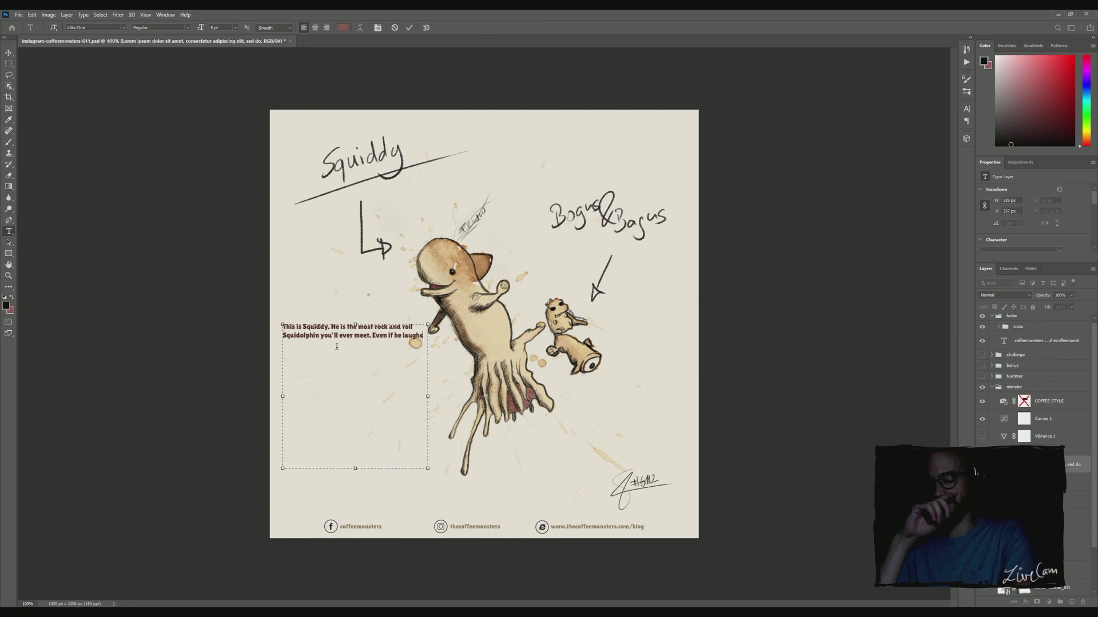
type("with you, he laughs")
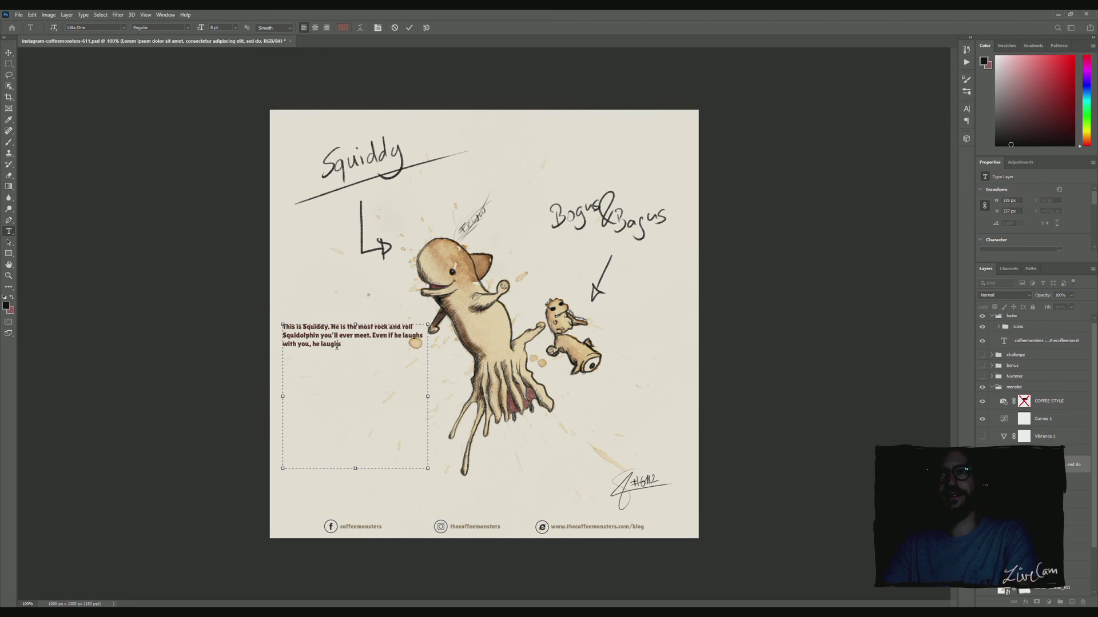
Replace the final "laughs" in the description with "is dangerous,".
key("BackSpace")
key("BackSpace")
key("BackSpace")
key("BackSpace")
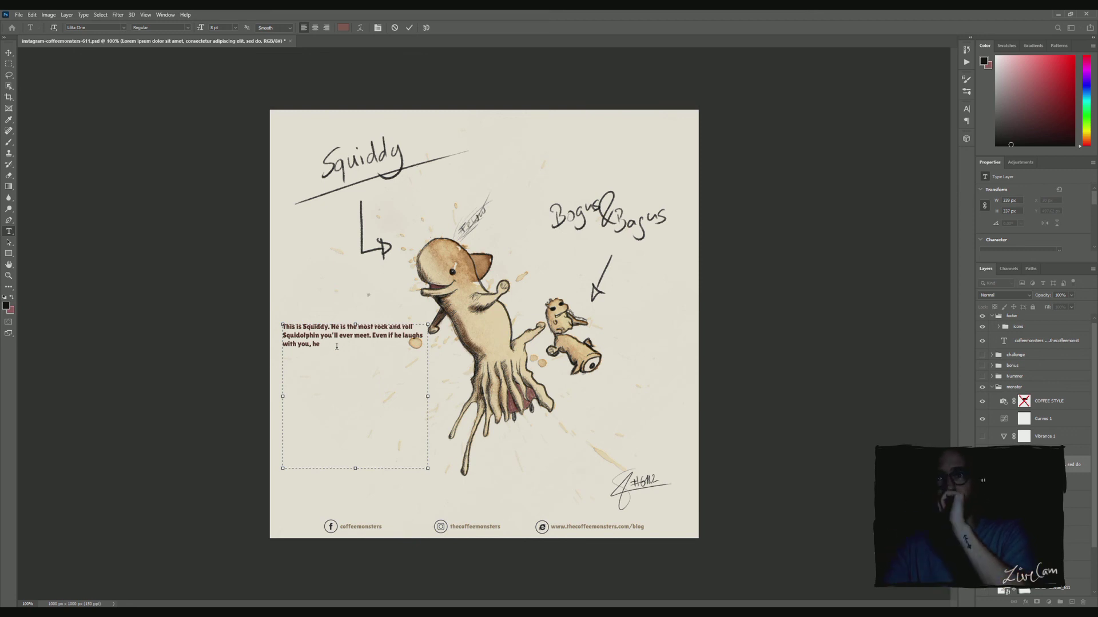
type("s dang")
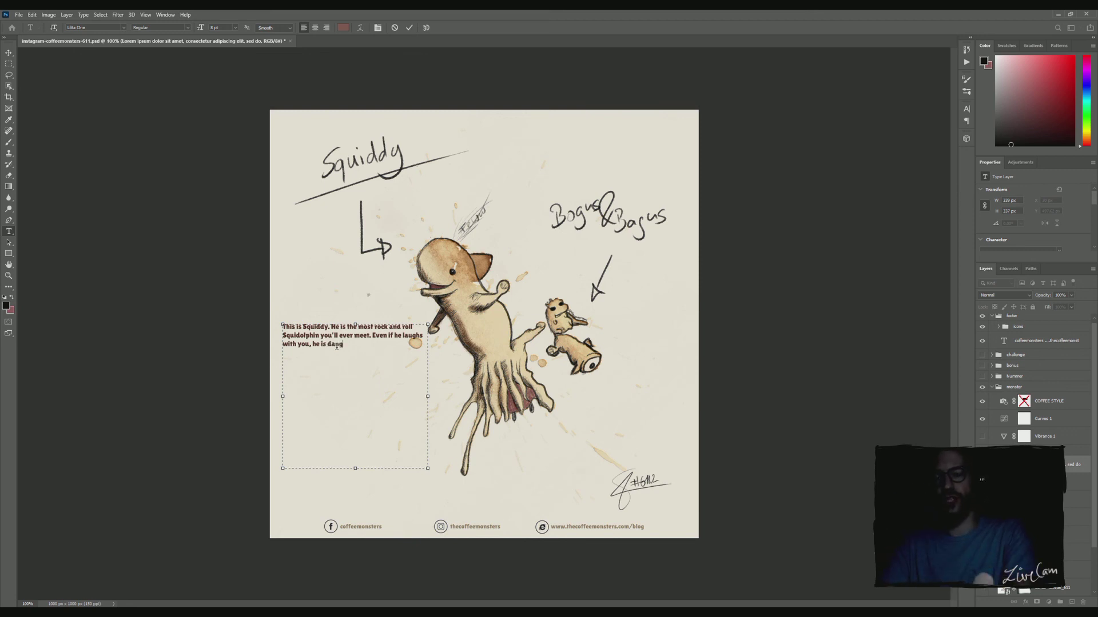
type("ar us.")
key("BackSpace")
key("BackSpace")
key("BackSpace")
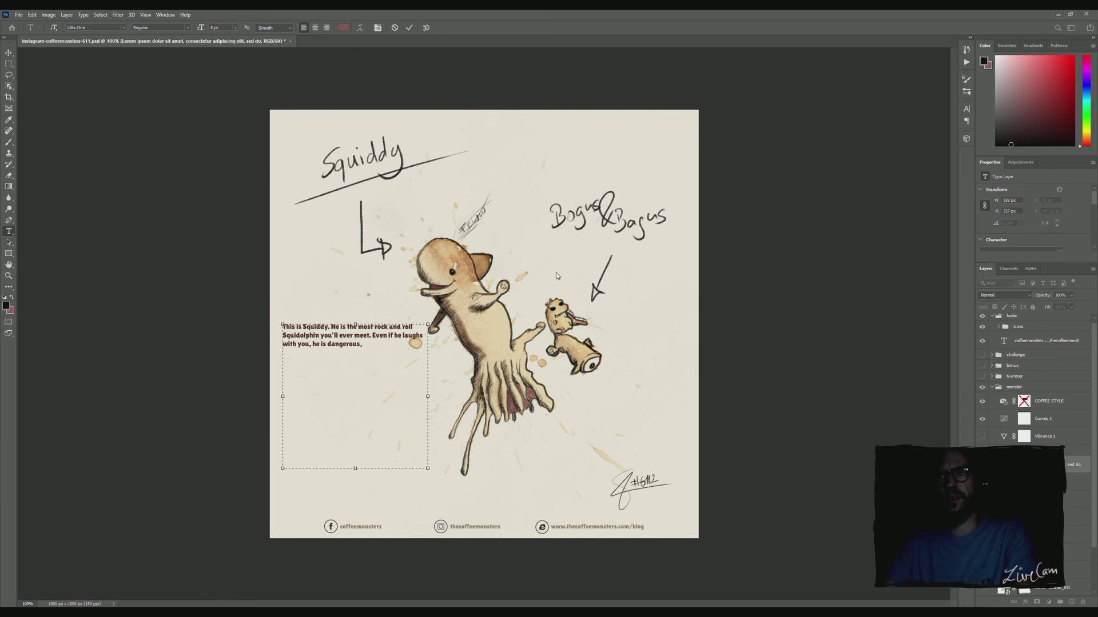
Continue the description with "as he will point his arms on you and say to his fellow friends Bogus & Bagus".
type("as he will point")
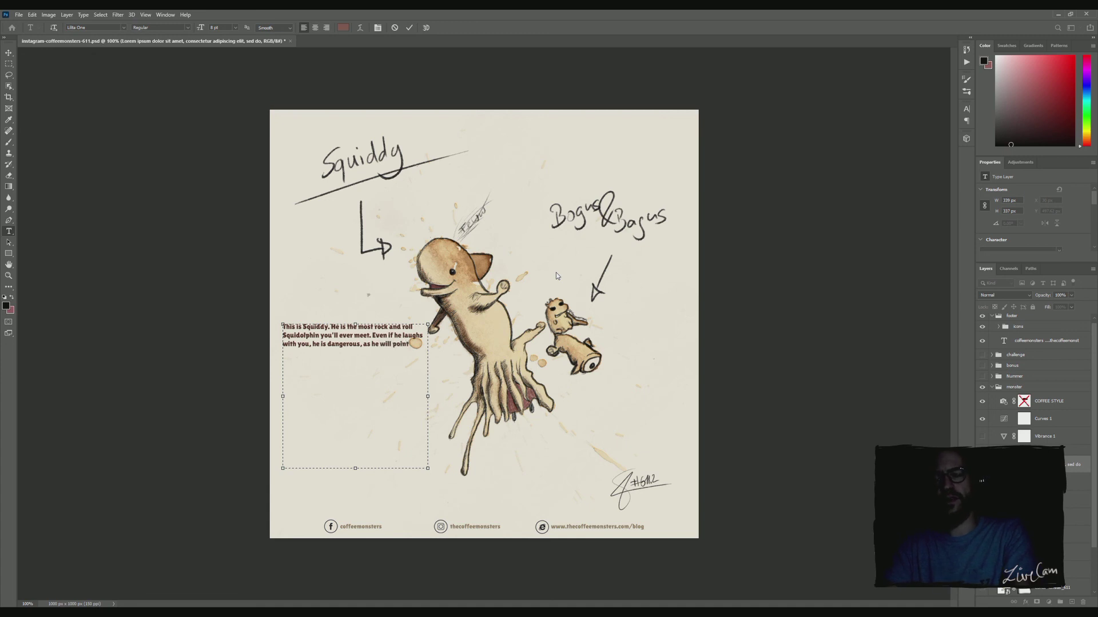
type(" his arms")
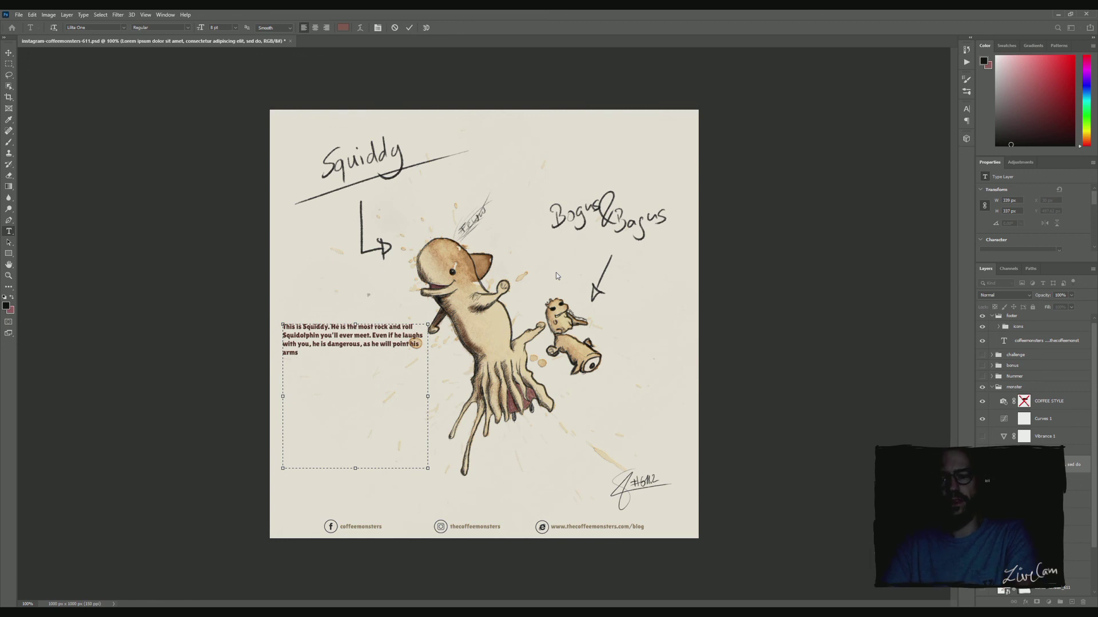
type(" on you and say to he")
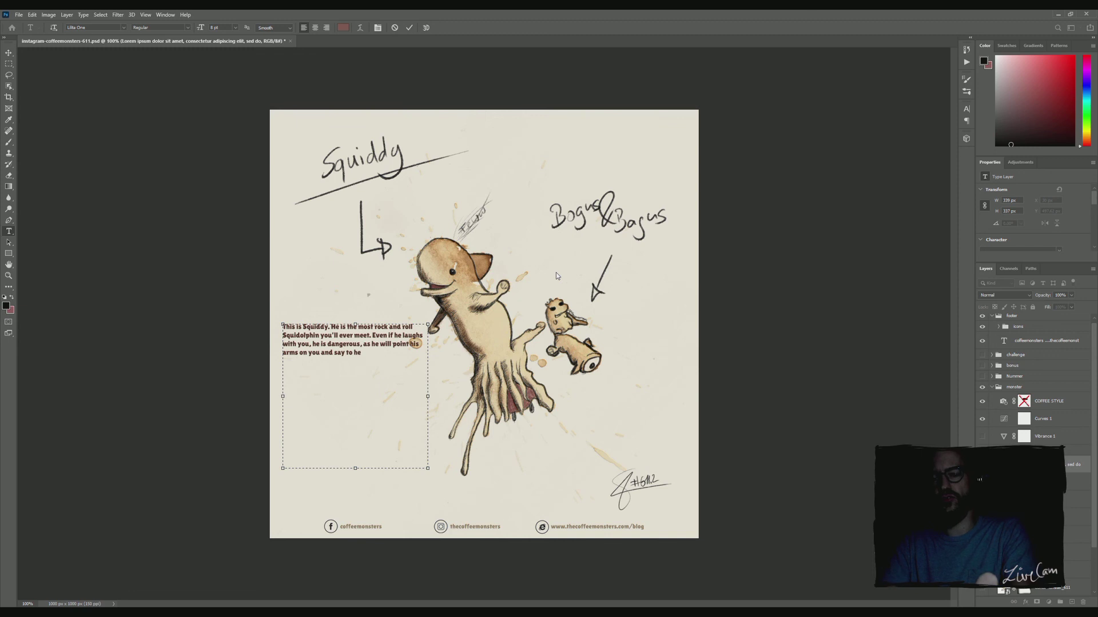
key("BackSpace")
type("is")
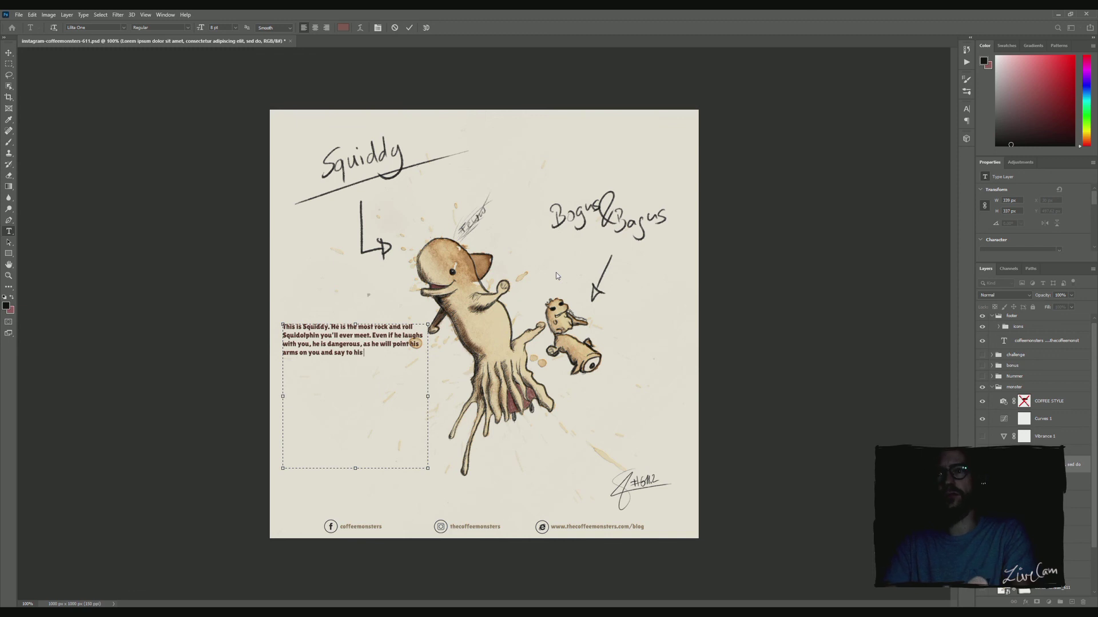
type(" fellow f")
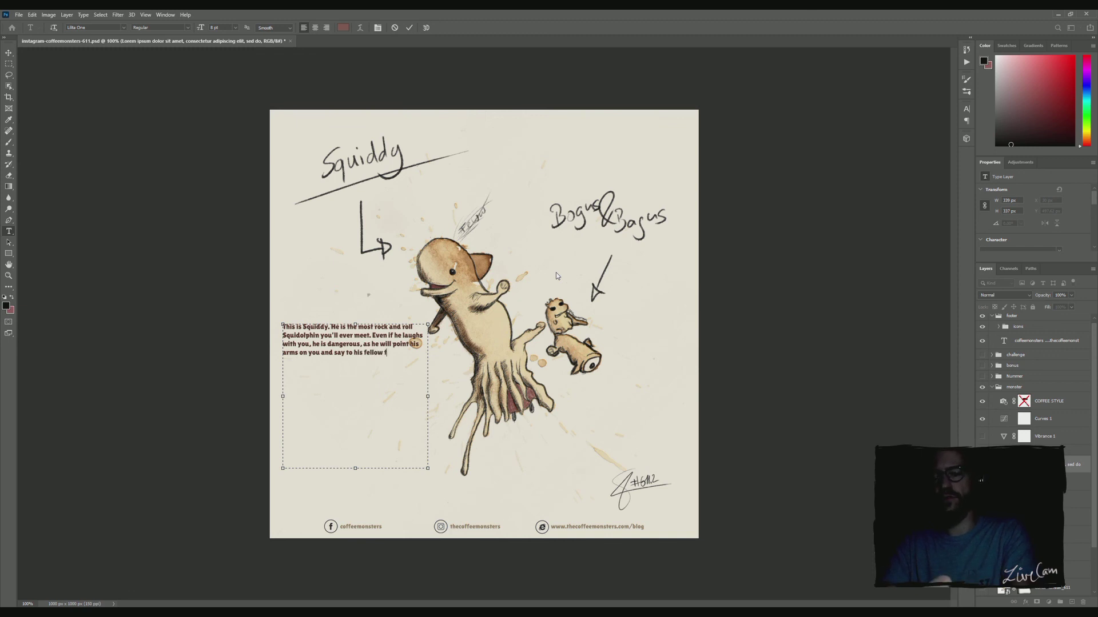
type("riends Bogus & Bagus")
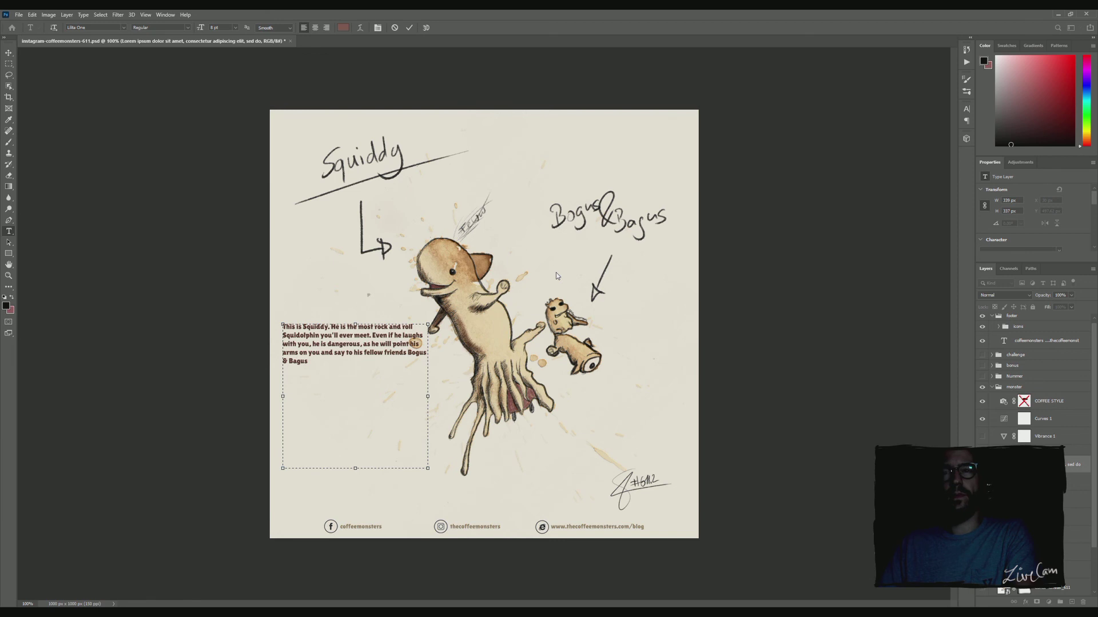
Change "say to" before "his fellow friends" in the description to "tell".
left_click_drag(337, 357, 343, 369)
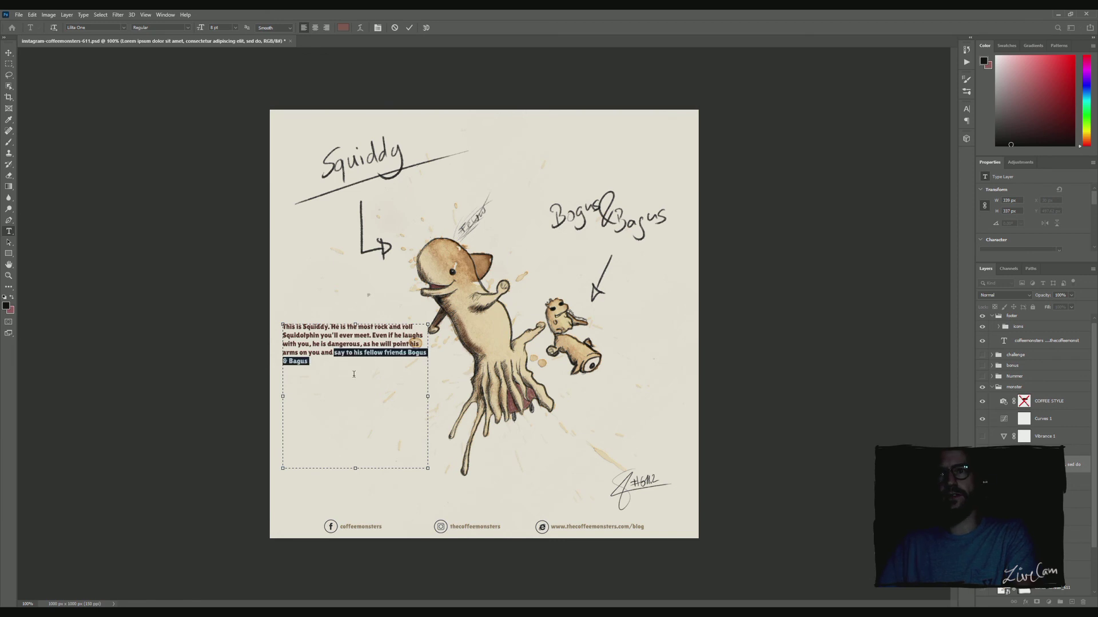
left_click(341, 354)
key("BackSpace")
type("te")
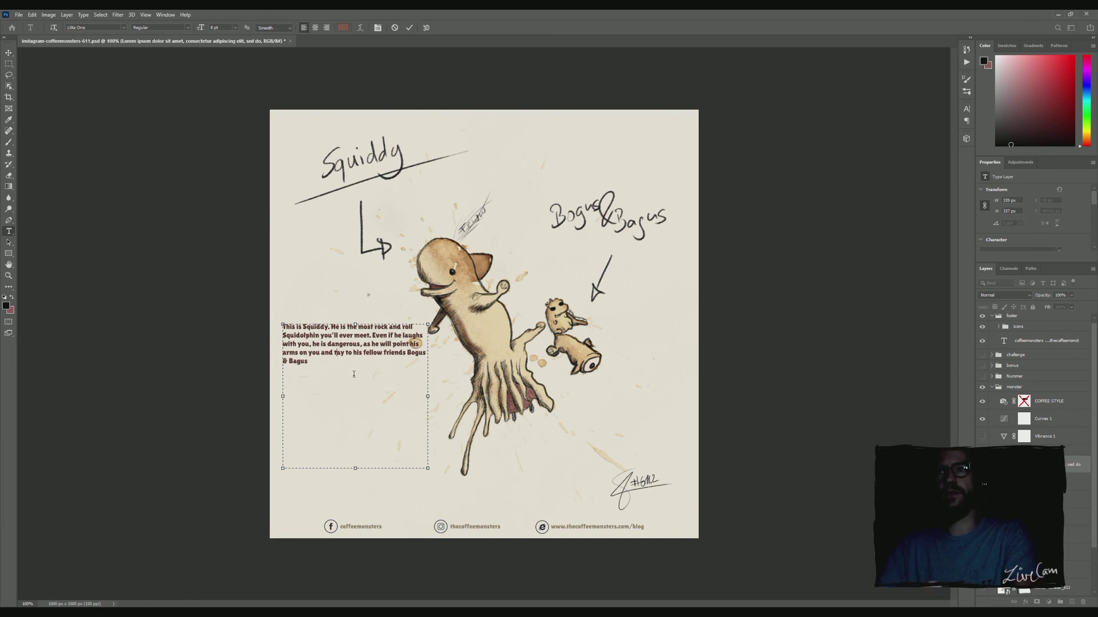
key("Delete")
key("Delete")
type("ll")
key("Delete")
key("Delete")
key("Delete")
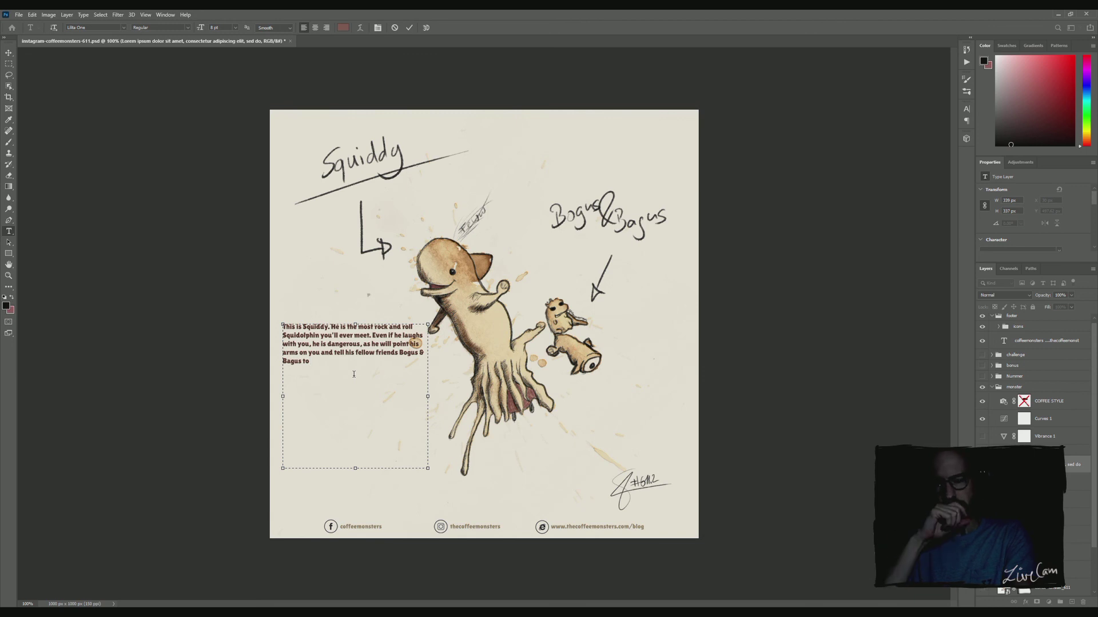
Continue the description with "unrock your world. Maybe the last".
type("unrock your world!")
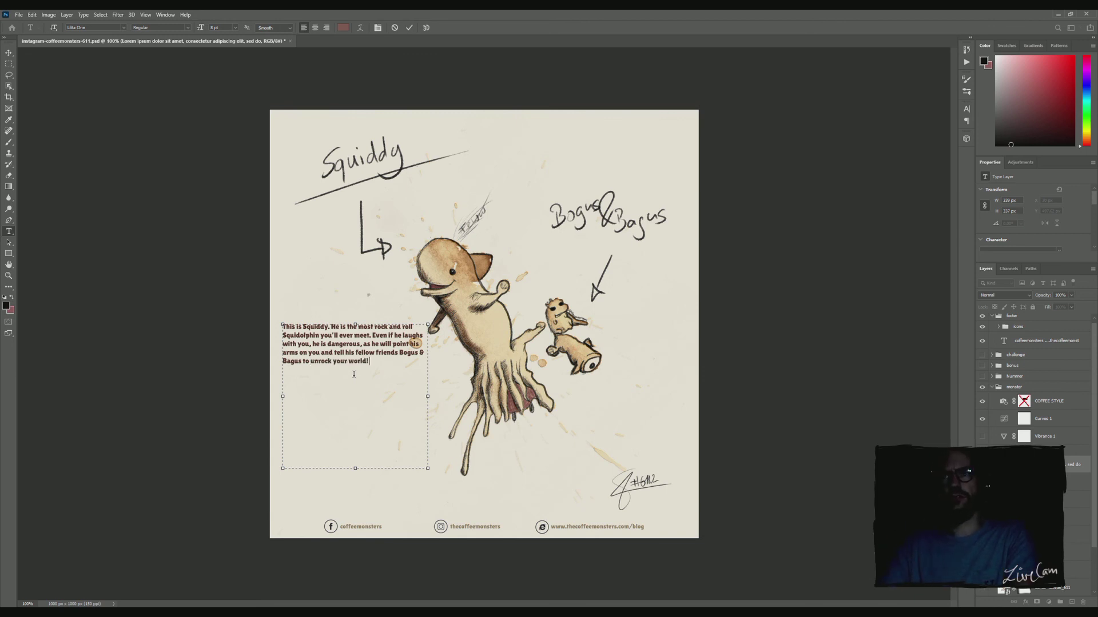
key("Left")
key("Left")
key("Delete")
type(". May")
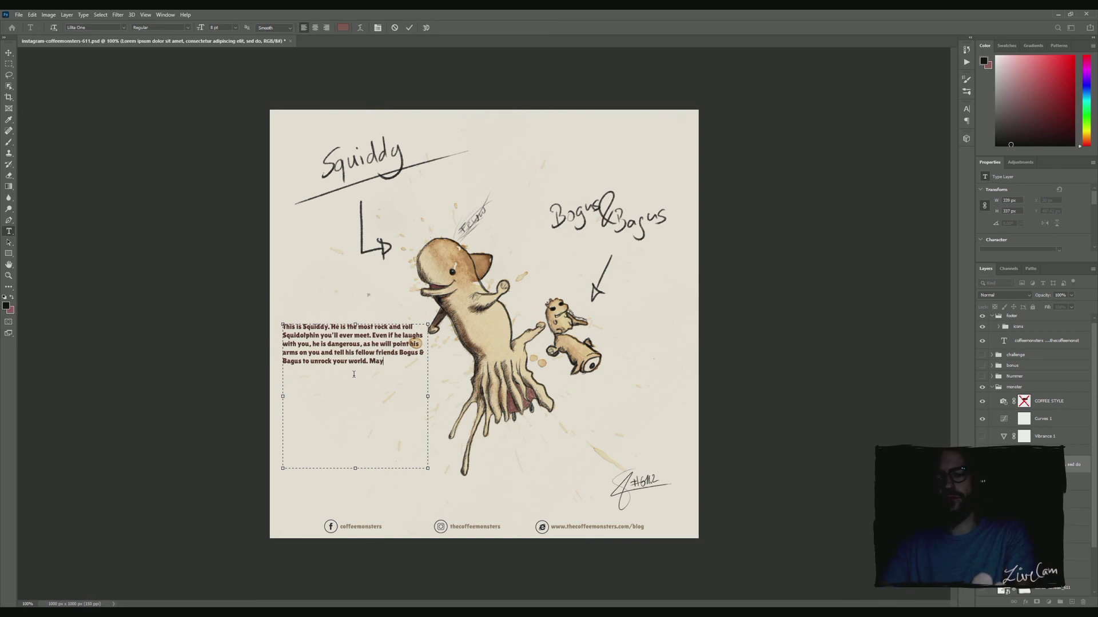
type("be the last ")
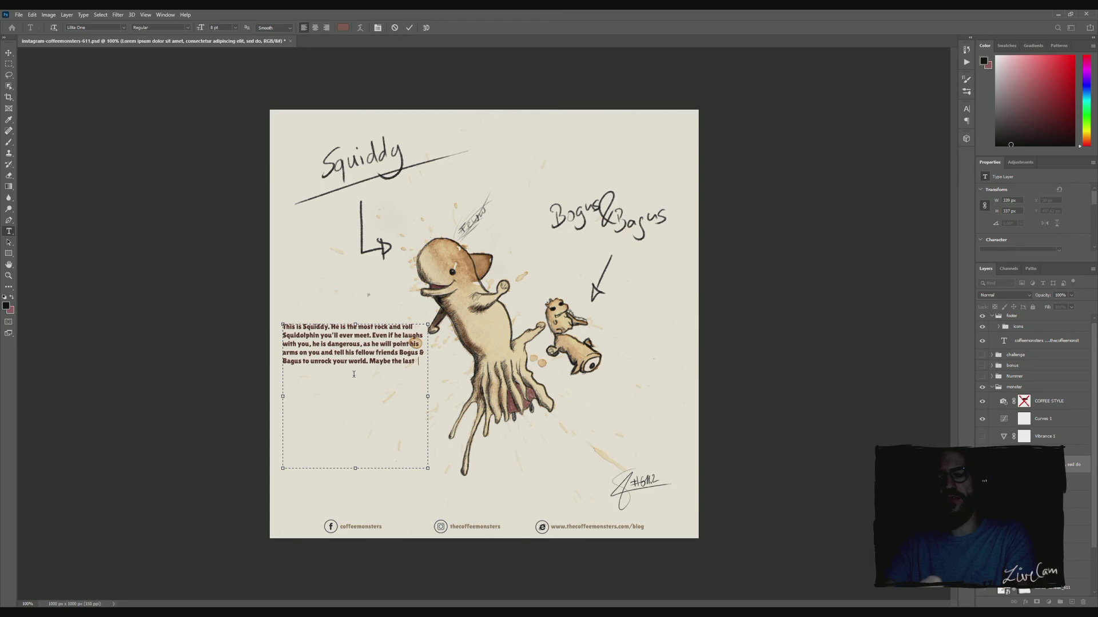
Finish the description with "thing you'll see is a laughind dolphins face deleting your existence.".
type("thing you'll see is a laughing")
type(" dolphins face")
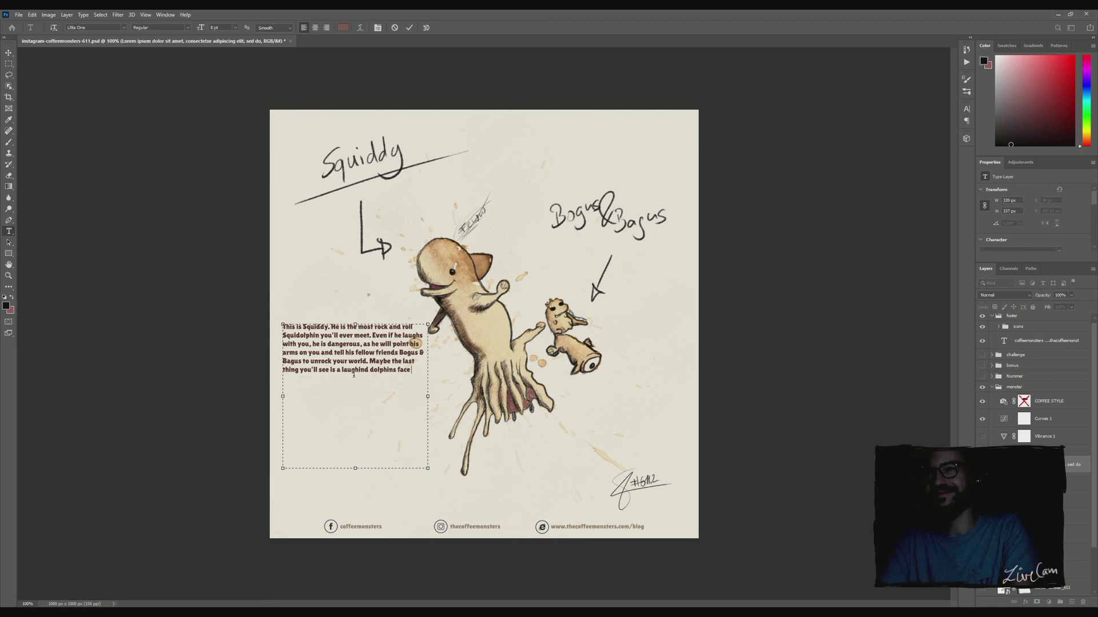
type("del")
key("BackSpace")
type("eting your existence.")
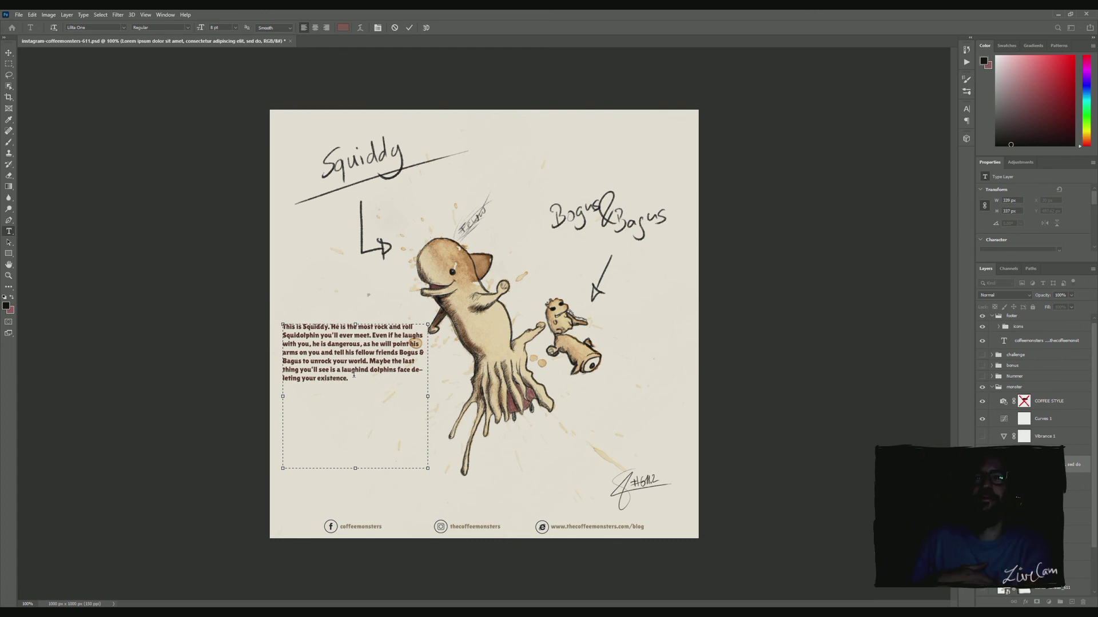
Turn off hyphenation for the whole description text.
key("ctrl+a")
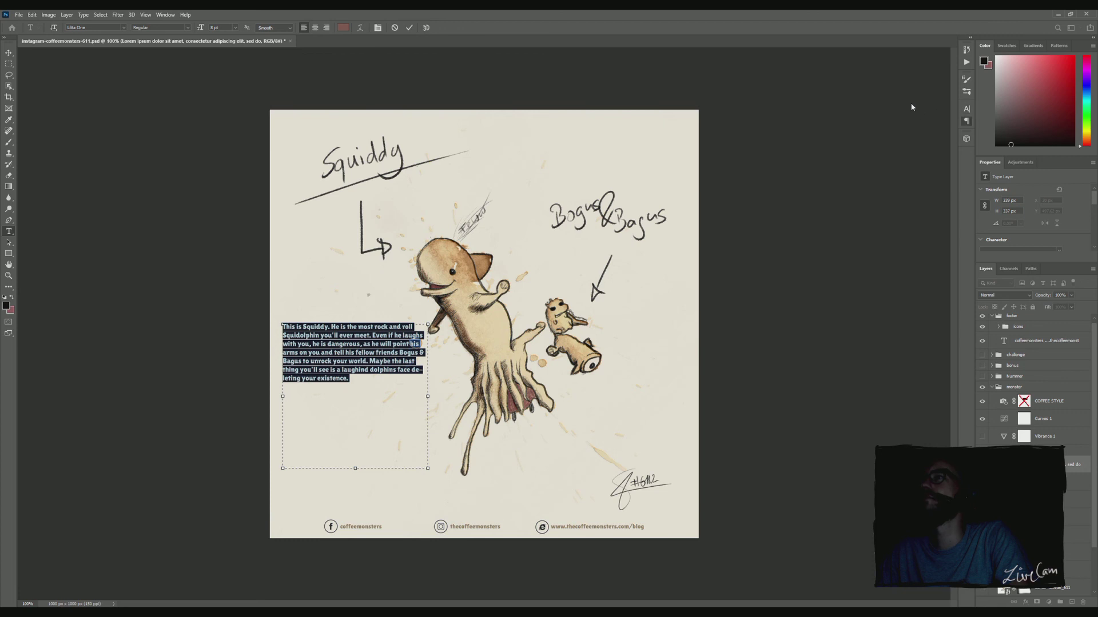
key("ctrl+alt+shift+h")
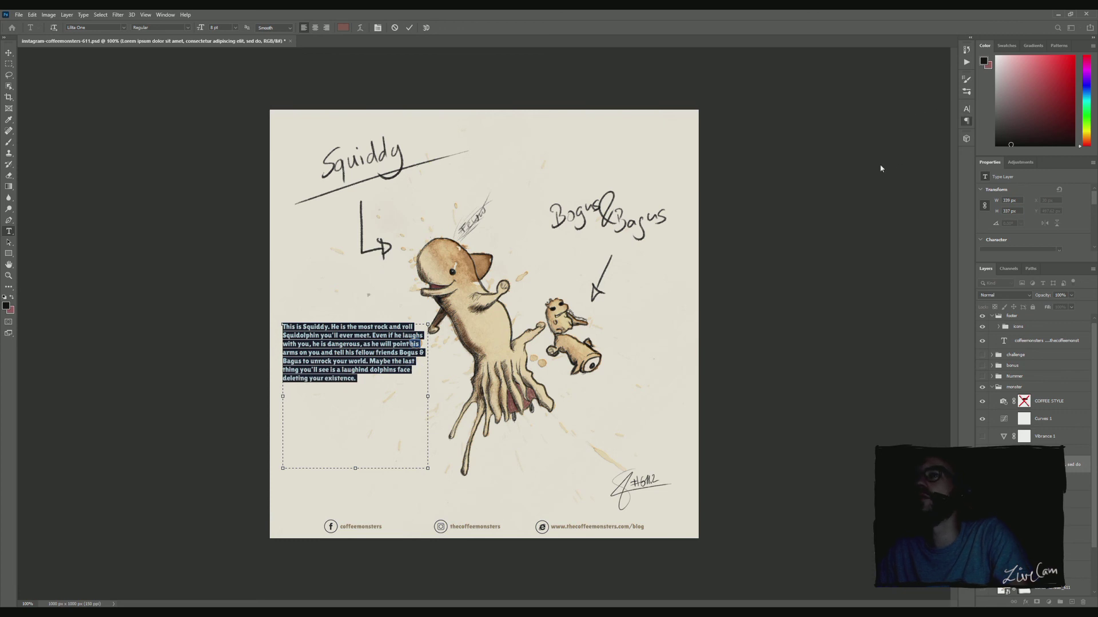
left_click(416, 343)
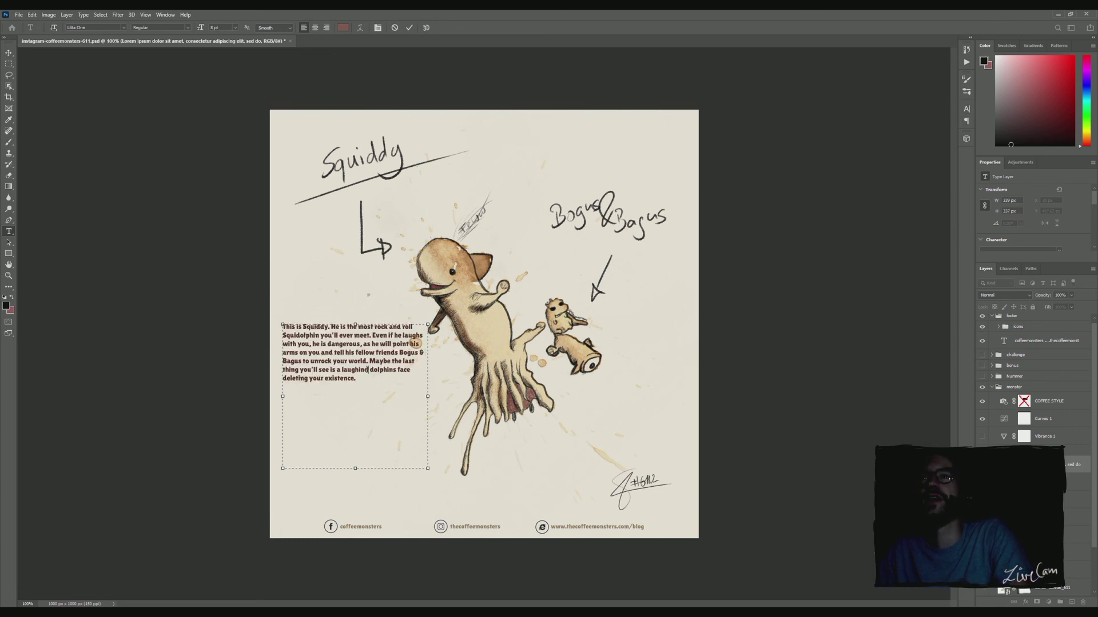
Break the description's lines before "Bogus & Bagus" and before "Maybe the last thing", and commit the text.
left_click(399, 352)
key("Return")
left_click(395, 361)
key("Return")
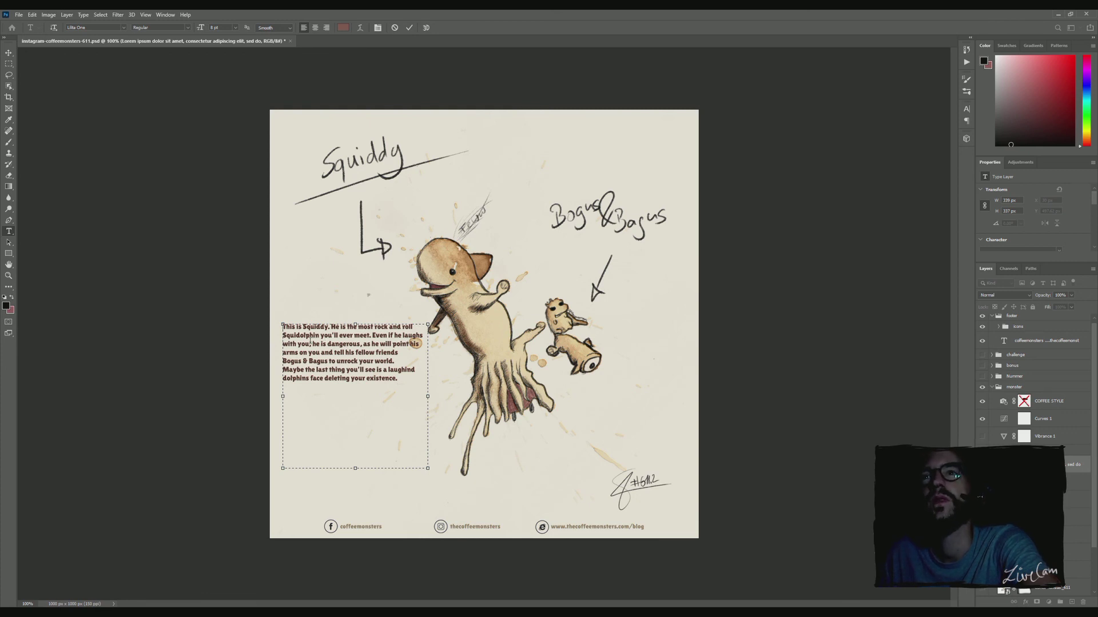
key("Return")
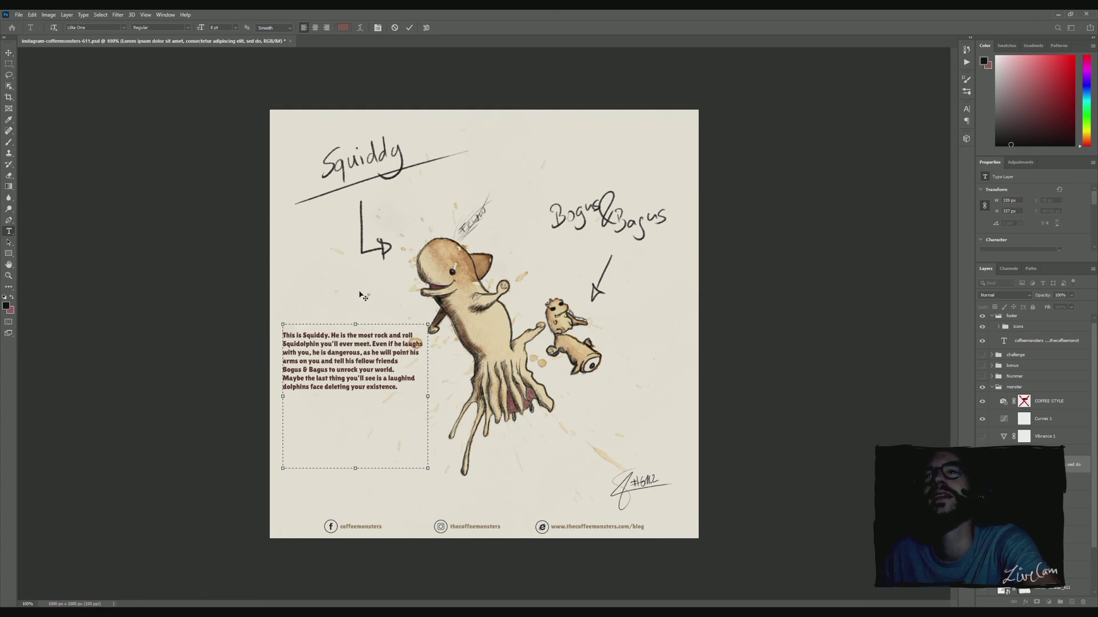
key("BackSpace")
left_click(409, 28)
Move the description block down and slightly right, below the coffee stain beside Squiddy's tentacles.
left_click(9, 52)
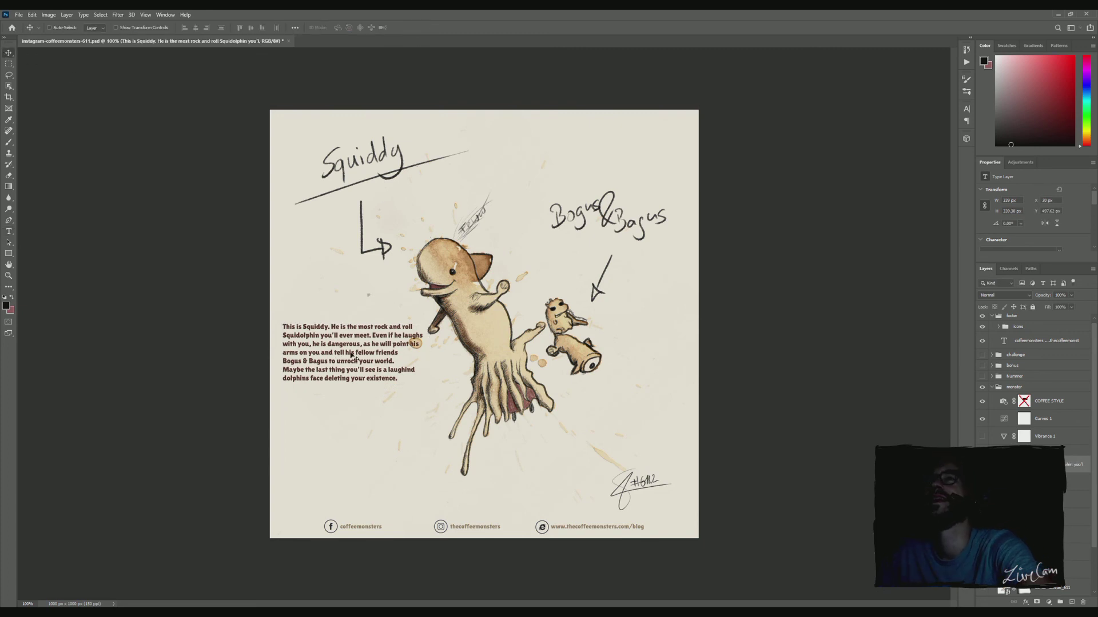
left_click_drag(366, 352, 377, 410)
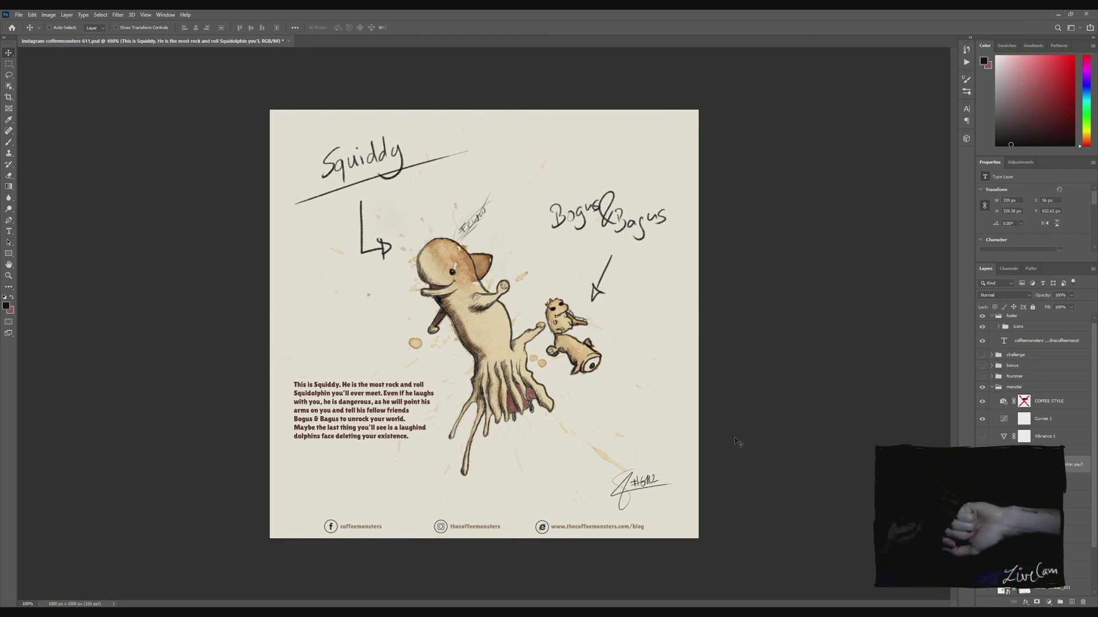
key("t")
left_click(384, 453)
key("ctrl+a")
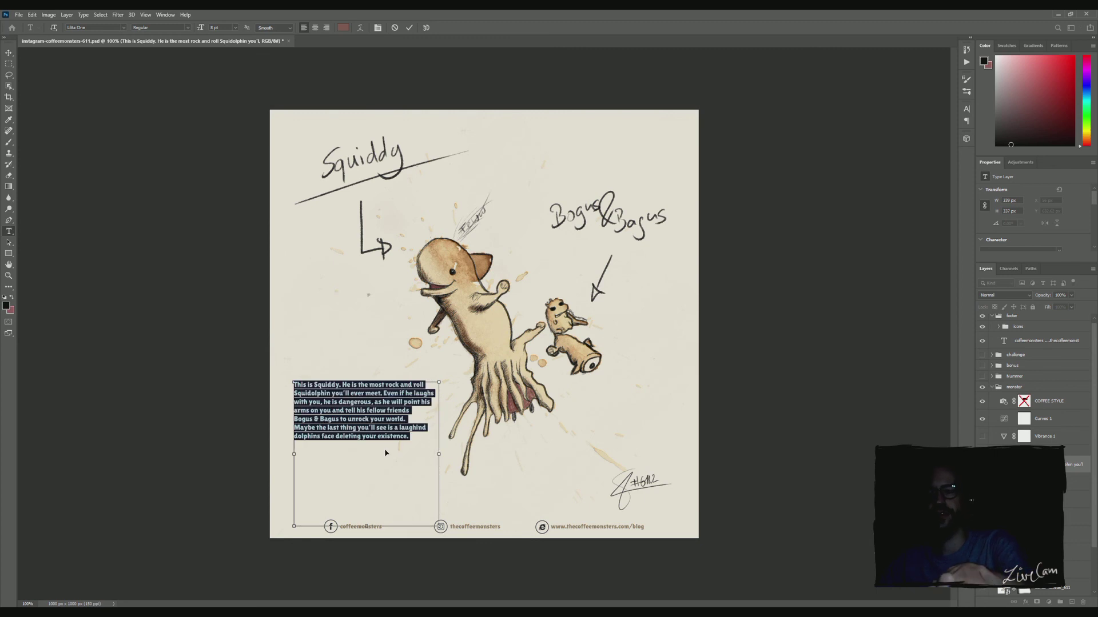
left_click(395, 28)
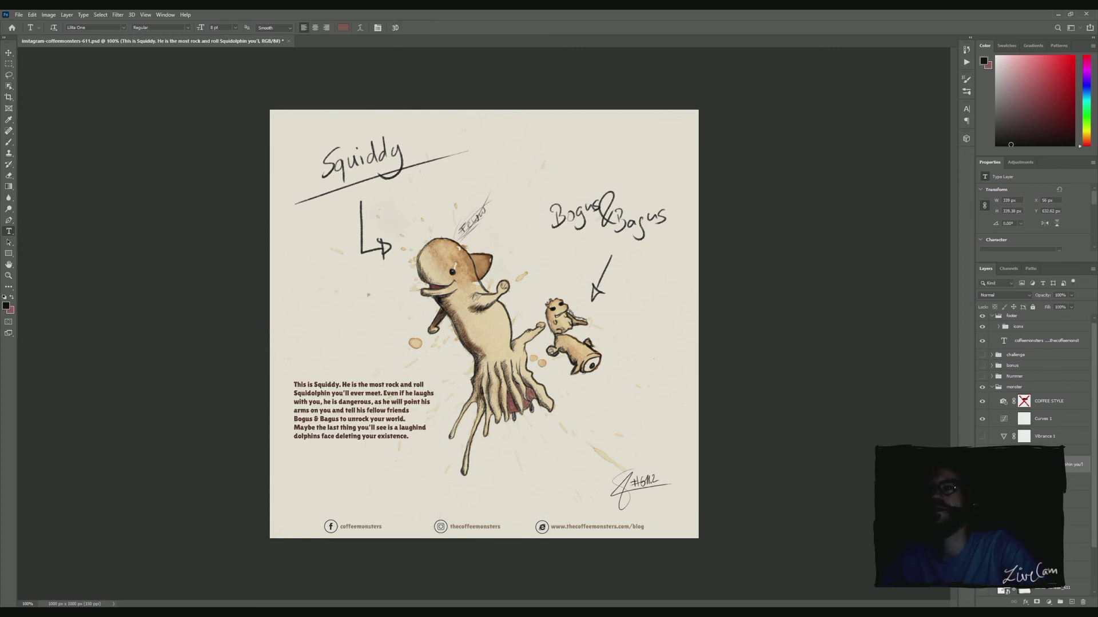
Hide the description text and the handwritten Squiddy and Bogus & Bagus titles with their arrows.
key("Delete")
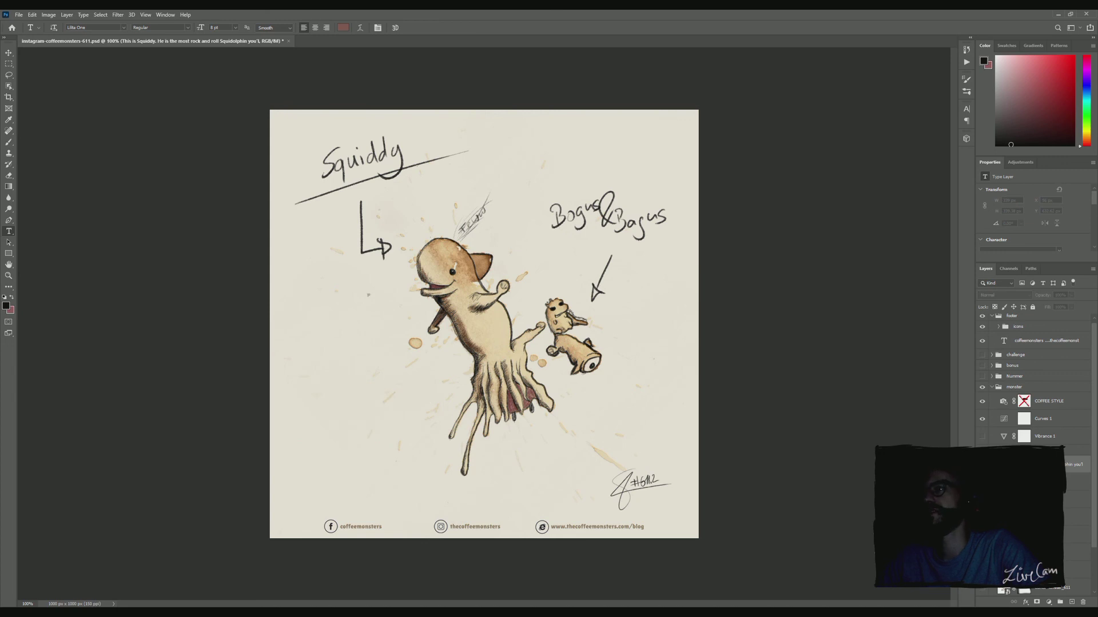
key("Delete")
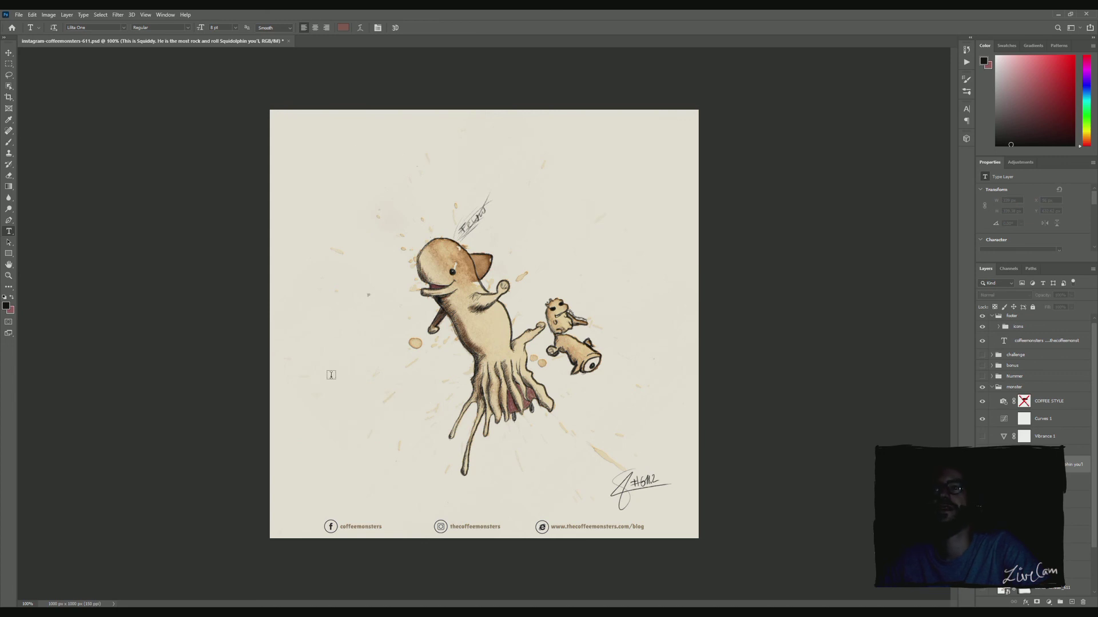
left_click(9, 53)
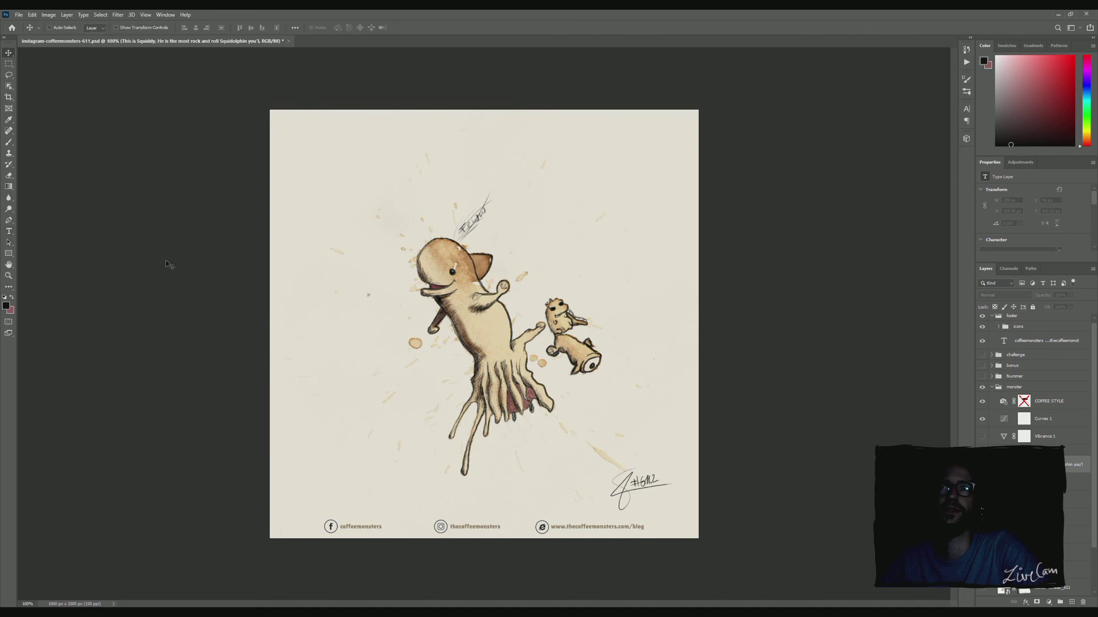